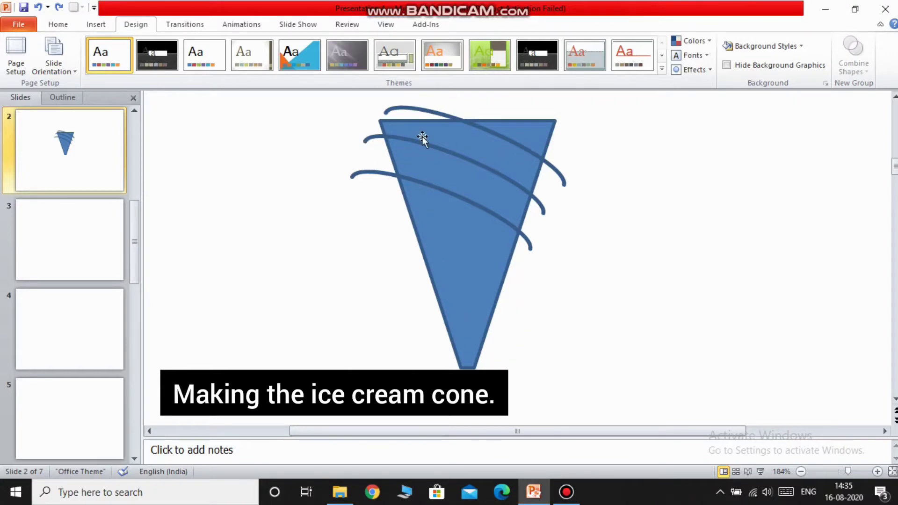
Step: Draw a block arc right of the cone and reshape it into a thin, flat curve
left_click(96, 25)
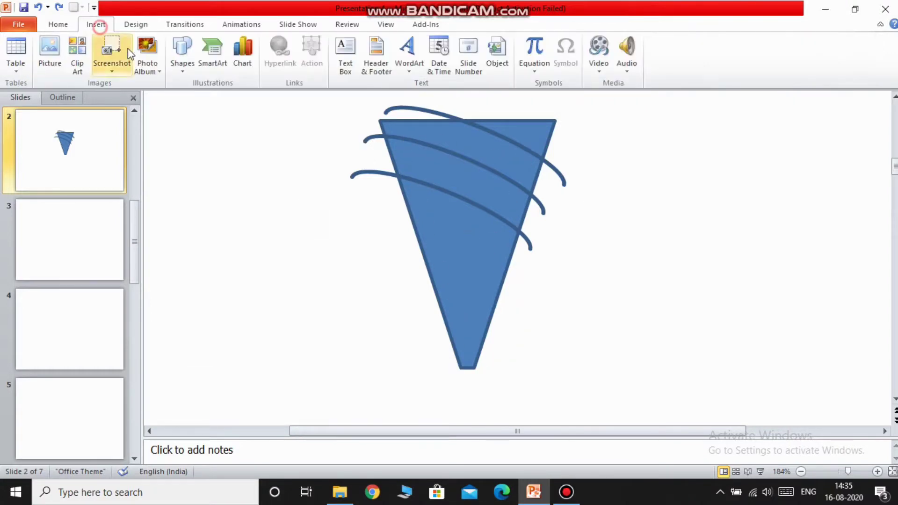
left_click(173, 55)
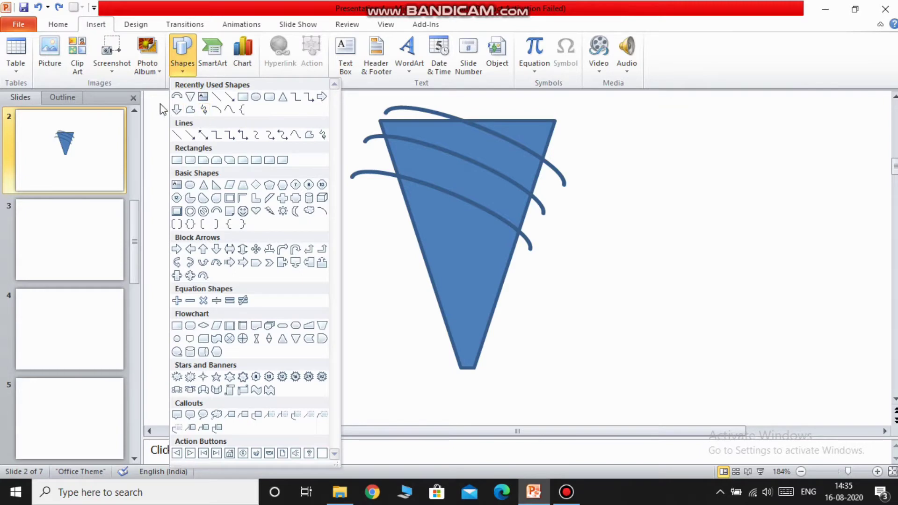
left_click(177, 96)
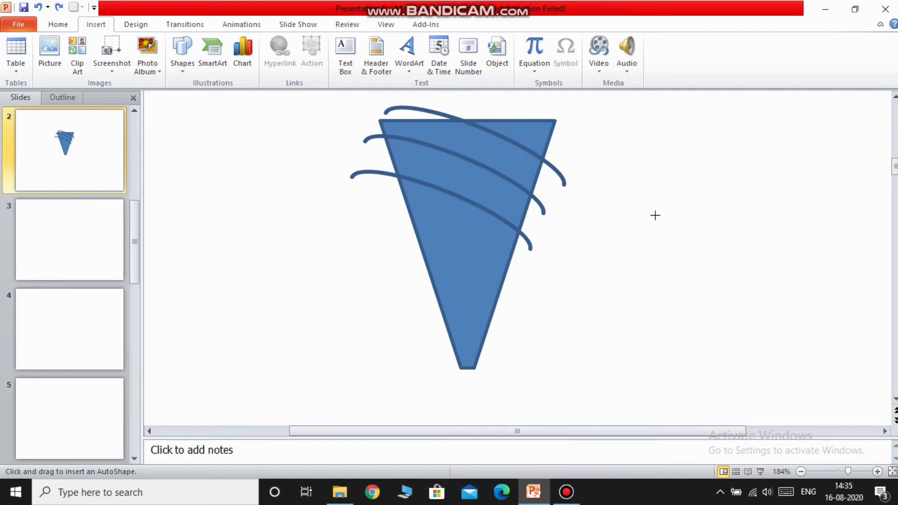
left_click_drag(655, 216, 765, 346)
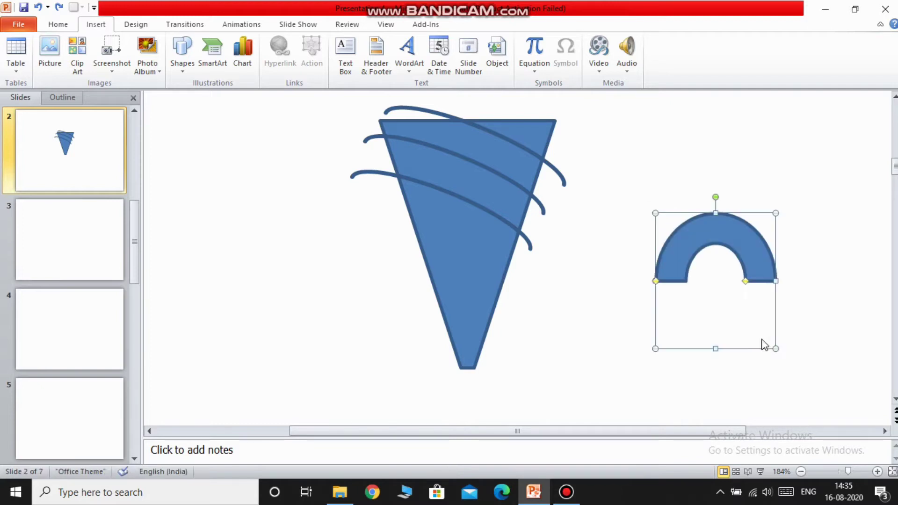
mouse_move(746, 281)
left_mouse_down()
mouse_move(767, 282)
mouse_move(743, 276)
left_mouse_up()
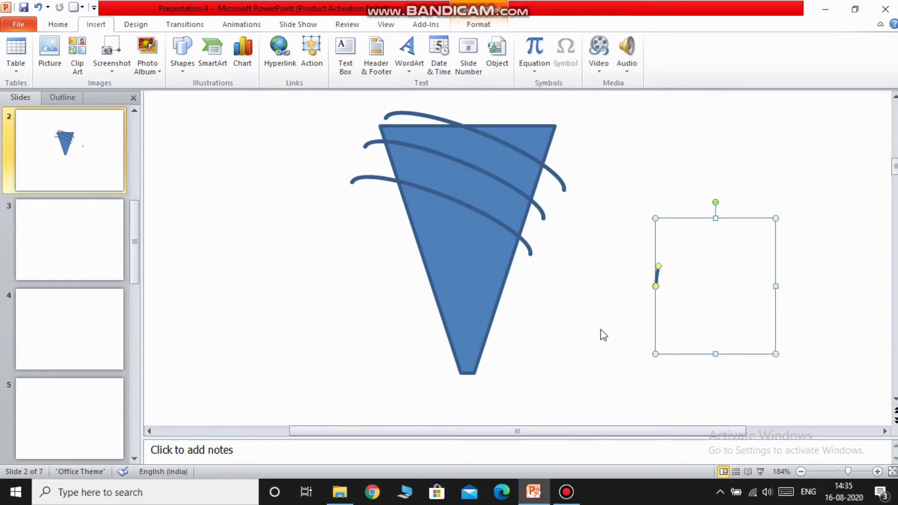
left_click(38, 7)
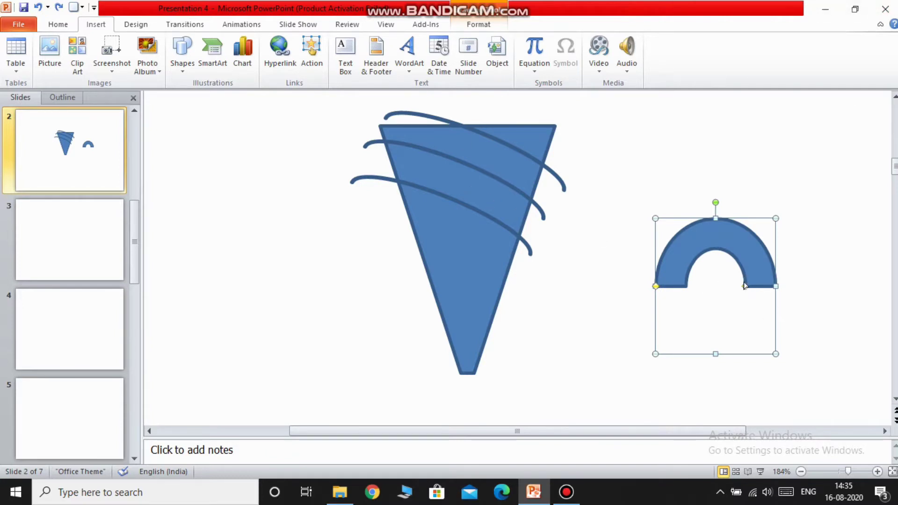
left_click_drag(745, 287, 772, 287)
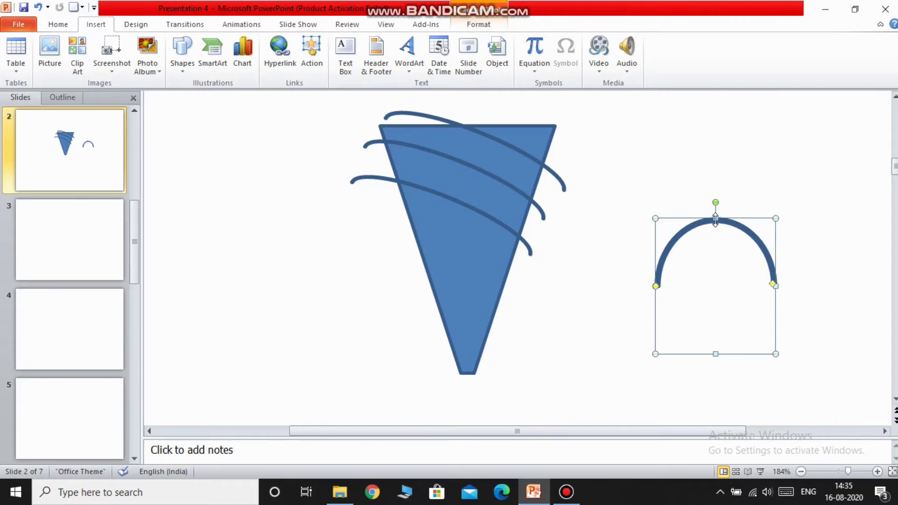
left_click_drag(716, 221, 716, 298)
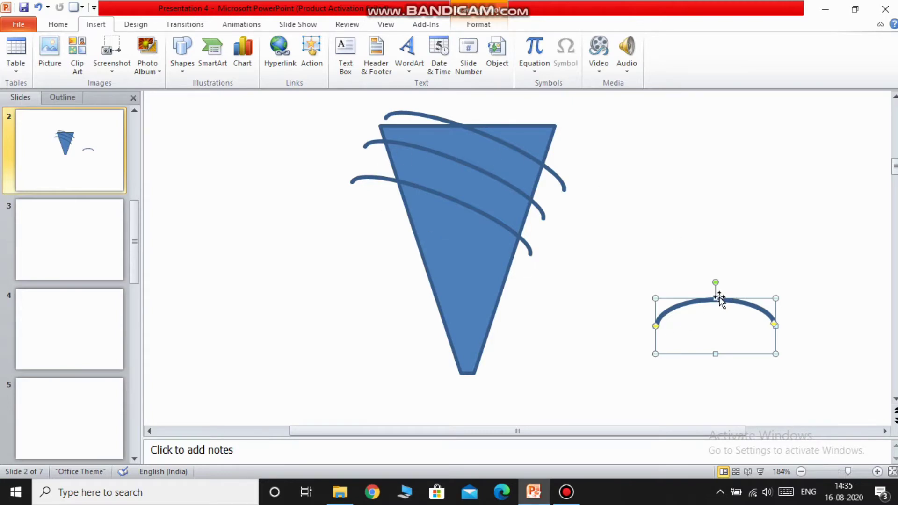
Step: Cut the block arc off the slide
right_click(718, 298)
left_click(763, 86)
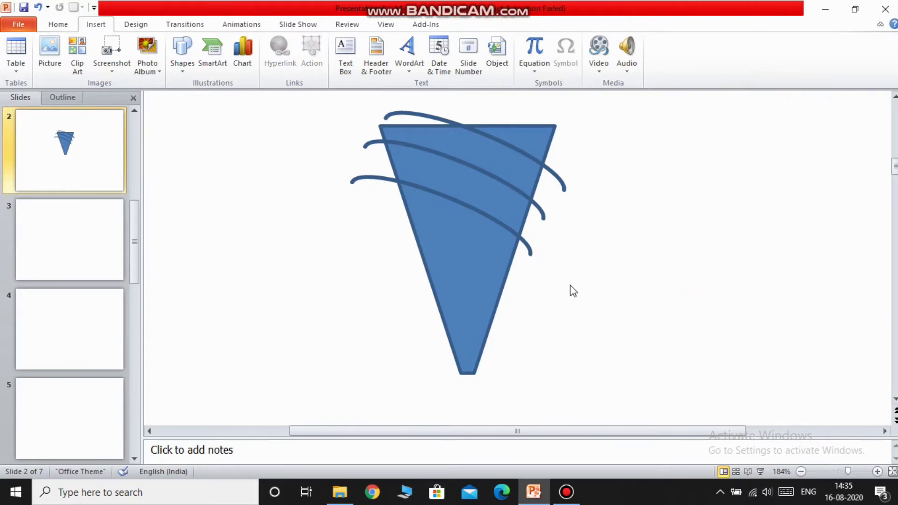
right_click(492, 215)
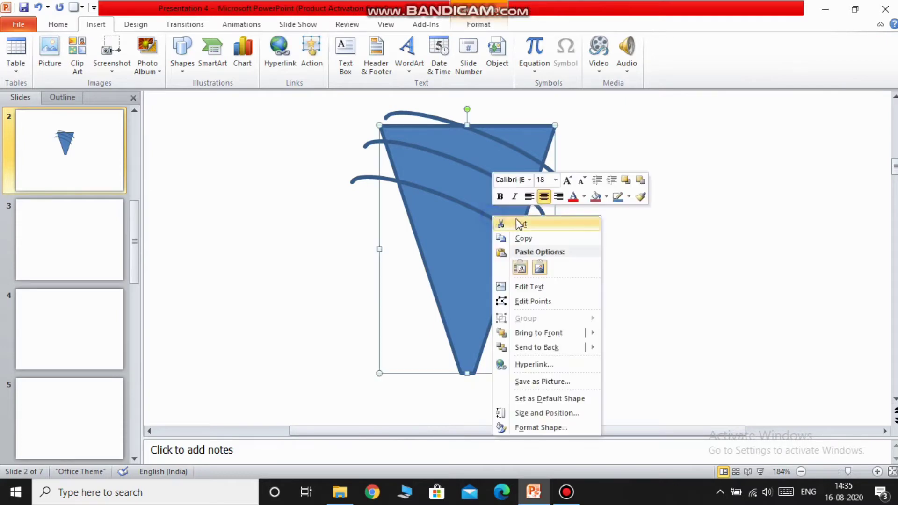
left_click(522, 141)
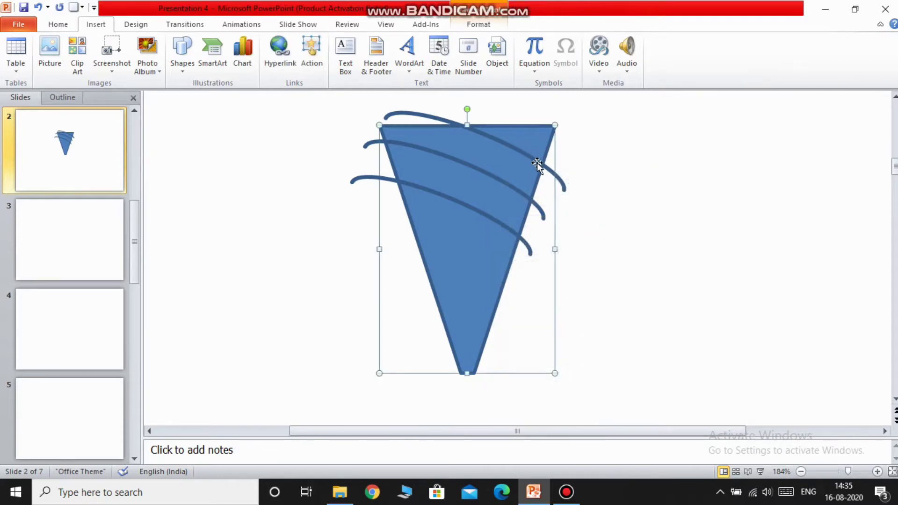
Step: Copy the top curved stroke and paste a copy lower down the cone
double_click(423, 115)
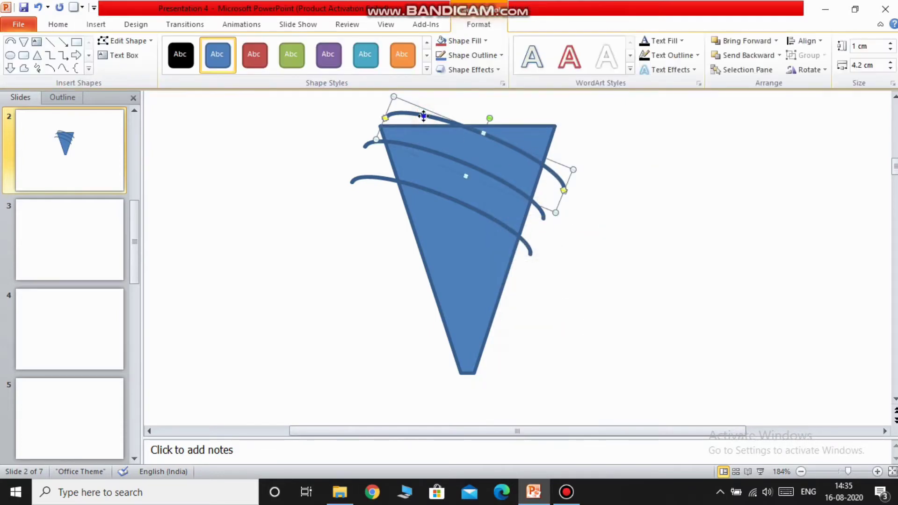
right_click(423, 116)
left_click(454, 139)
right_click(640, 270)
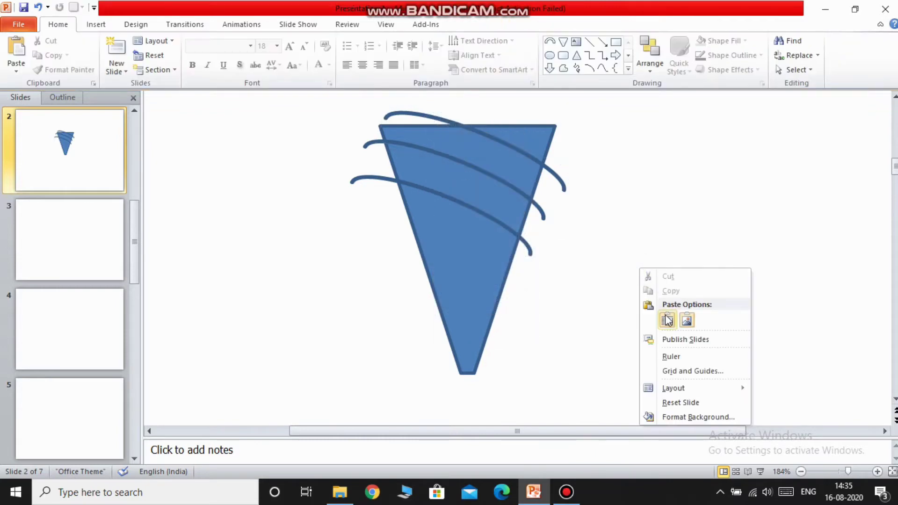
left_click(667, 320)
mouse_move(582, 195)
left_mouse_down()
mouse_move(508, 278)
mouse_move(522, 278)
left_mouse_up()
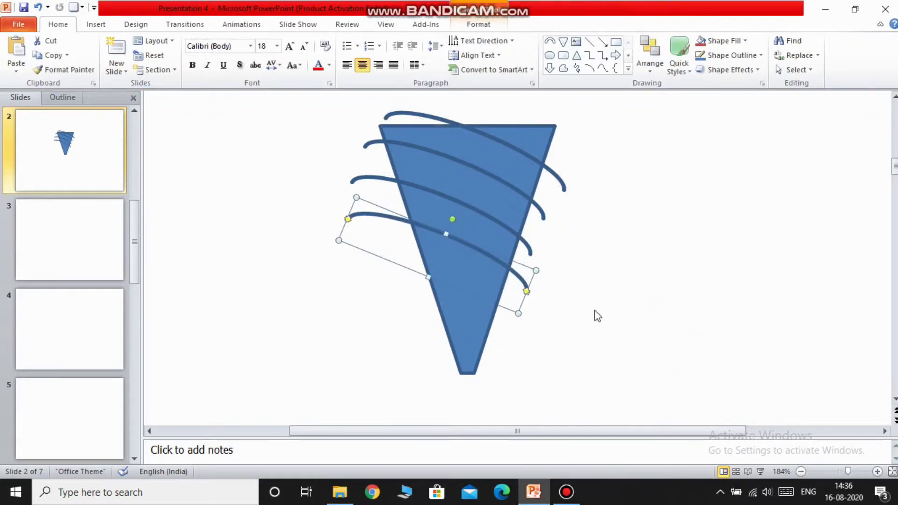
Step: Paste another stroke copy across the cone, then select all strokes with the cone
right_click(613, 294)
left_click(639, 344)
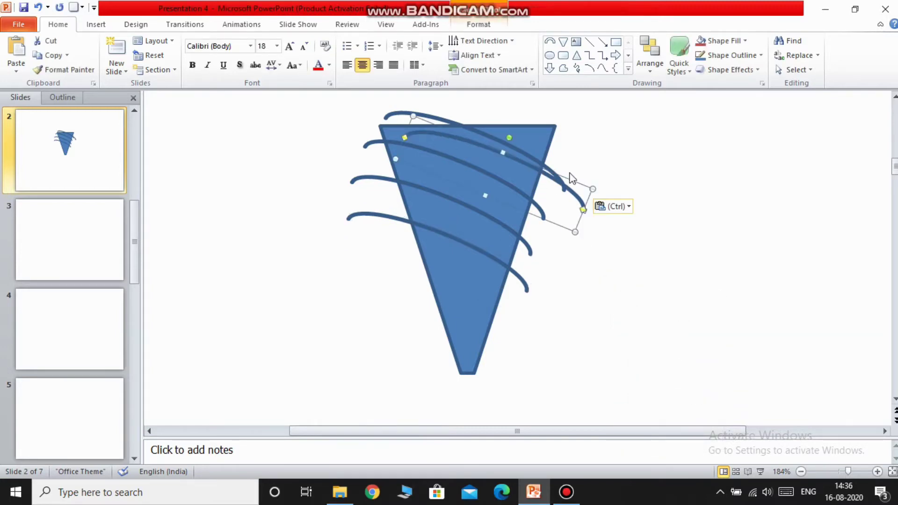
left_click_drag(572, 178, 504, 314)
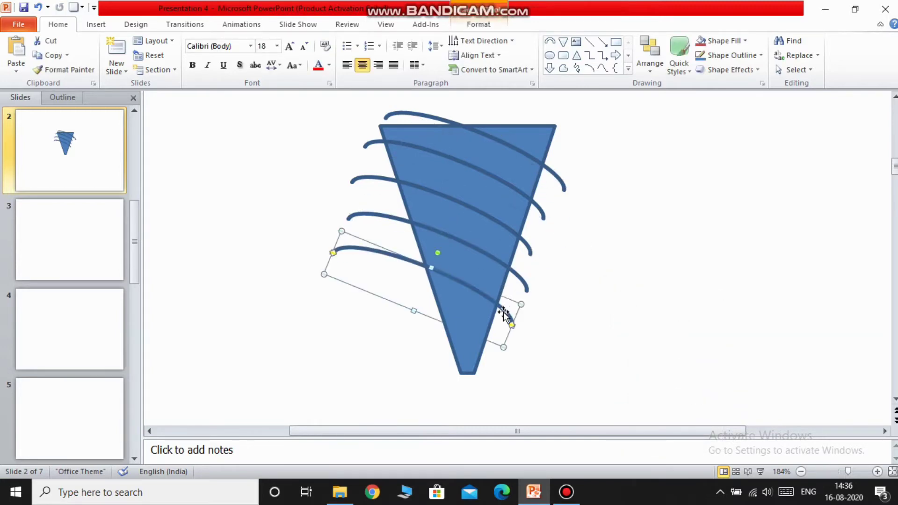
left_click_drag(260, 426, 709, 58)
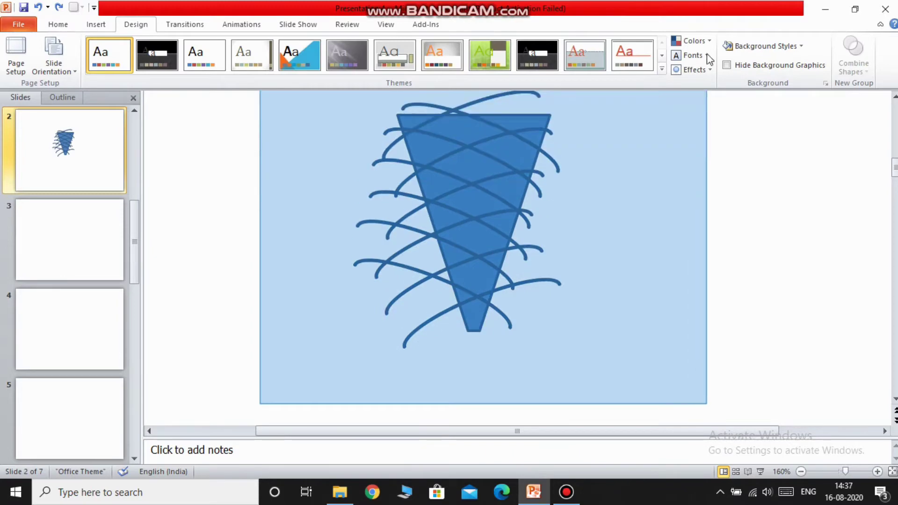
Step: Apply Shape Subtract to remove the arcs from the cone, then reselect the patterned cone
left_click_drag(708, 58, 673, 98)
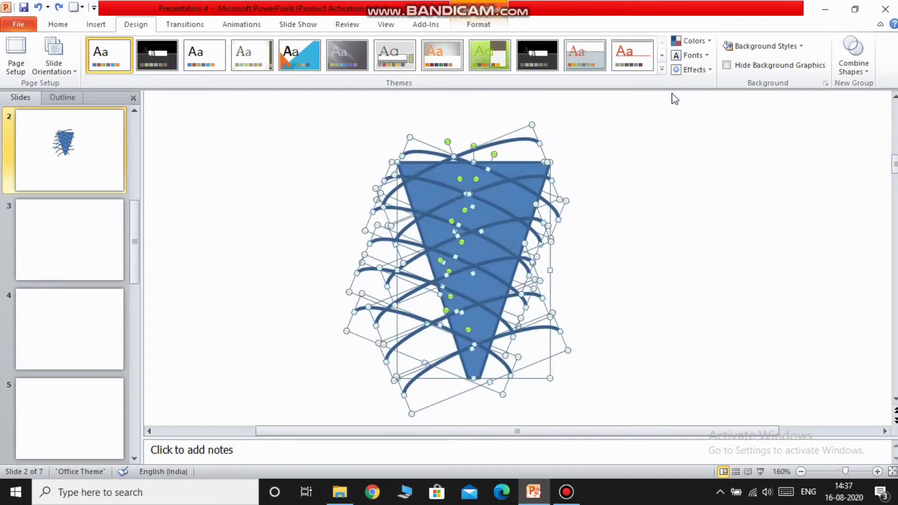
left_click(852, 70)
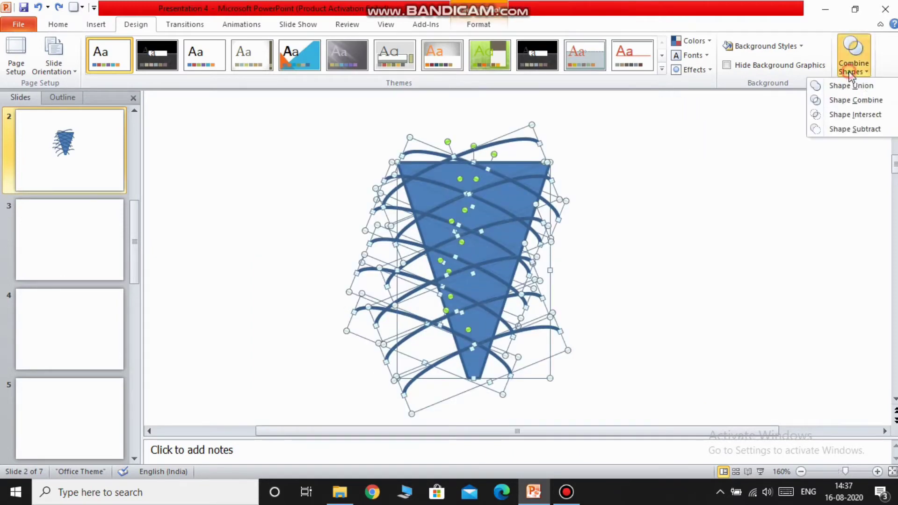
left_click(857, 129)
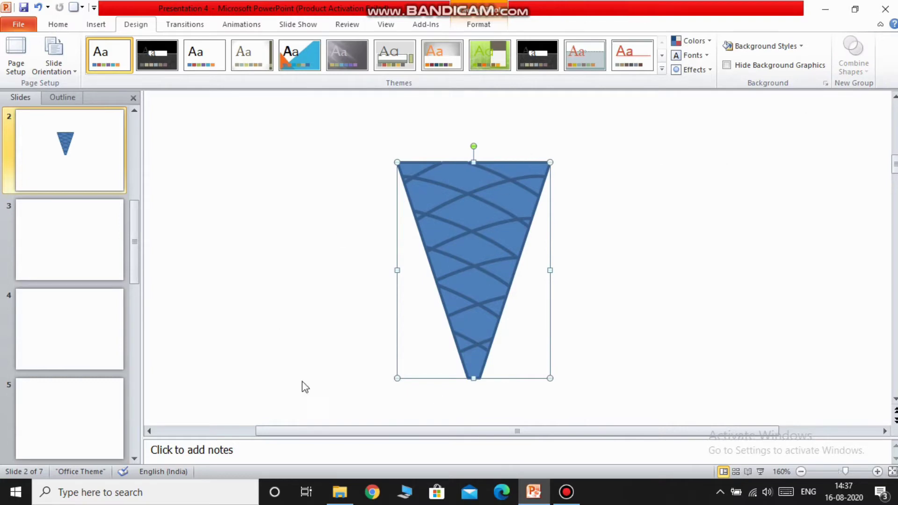
left_click(321, 413)
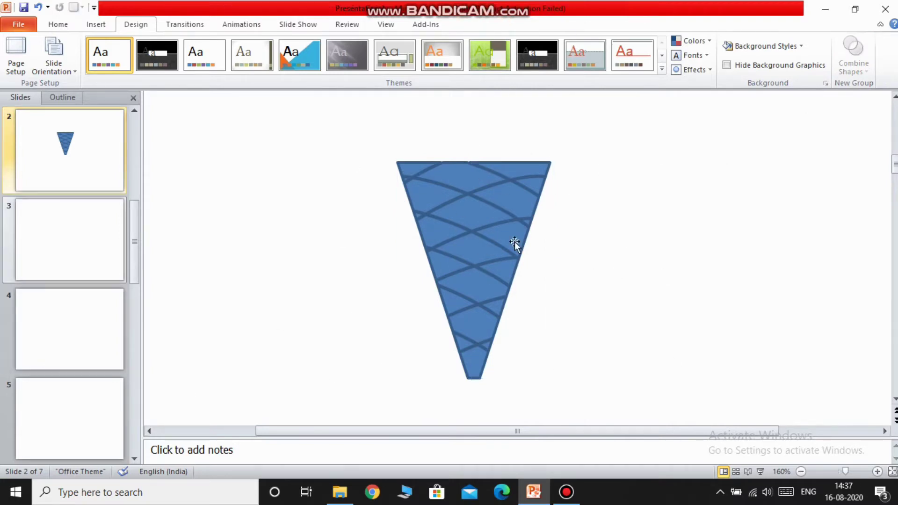
left_click_drag(279, 104, 702, 423)
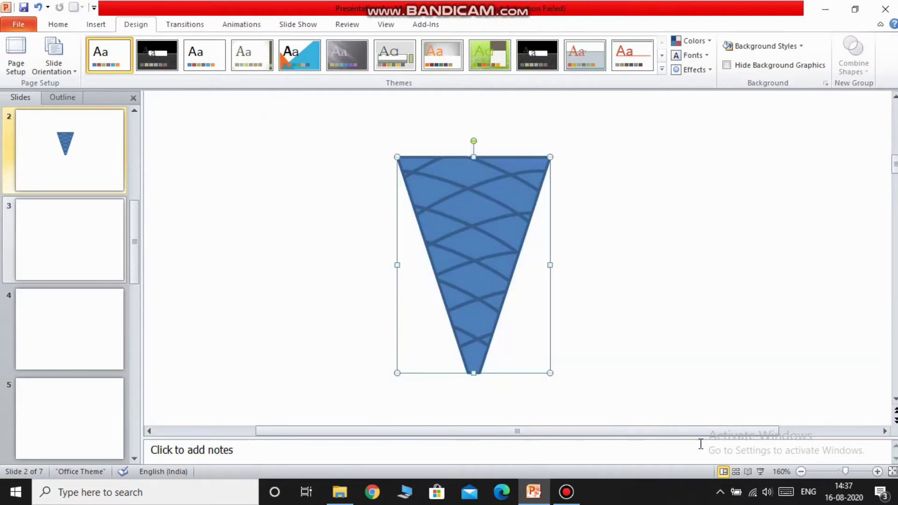
right_click(478, 280)
left_click(466, 224)
Step: Stack one cylinder piece onto the other and place a pasted cylinder copy at upper left
left_click_drag(466, 224, 458, 246)
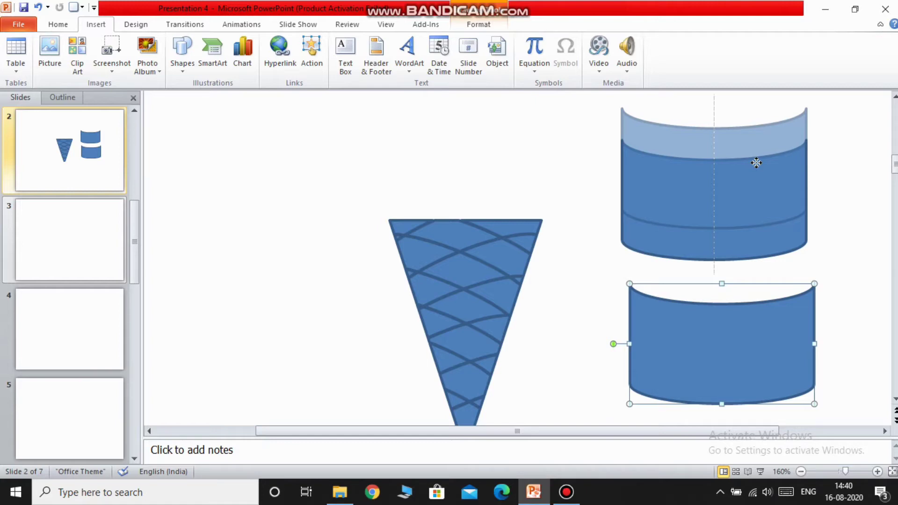
left_click_drag(757, 163, 753, 175)
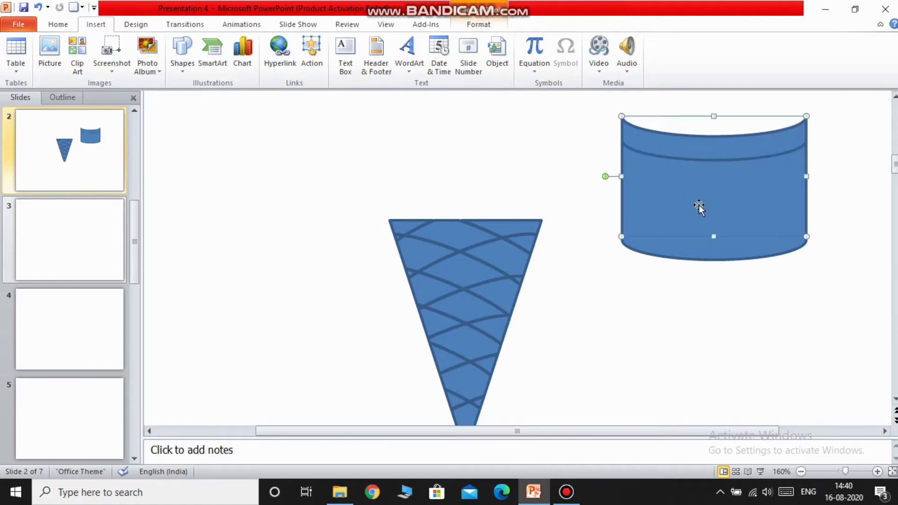
right_click(708, 319)
left_click(735, 370)
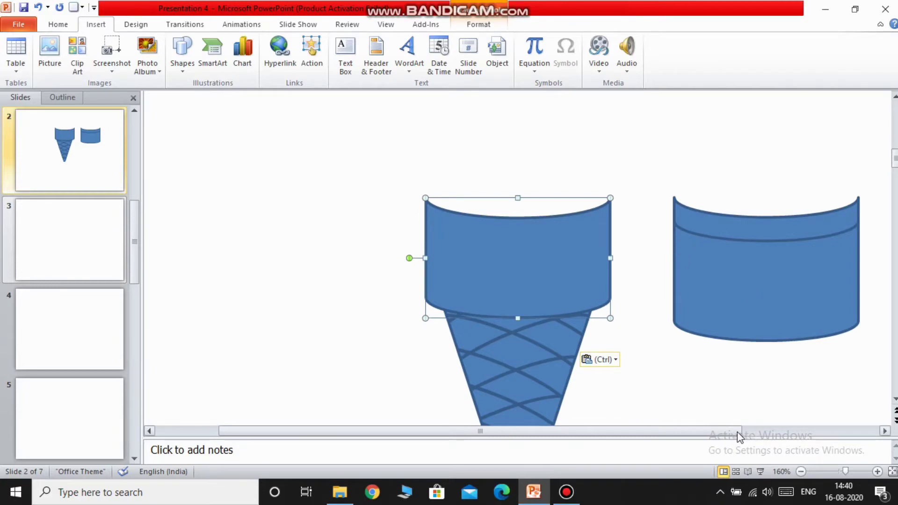
left_click_drag(737, 431, 852, 431)
left_click_drag(340, 239, 204, 120)
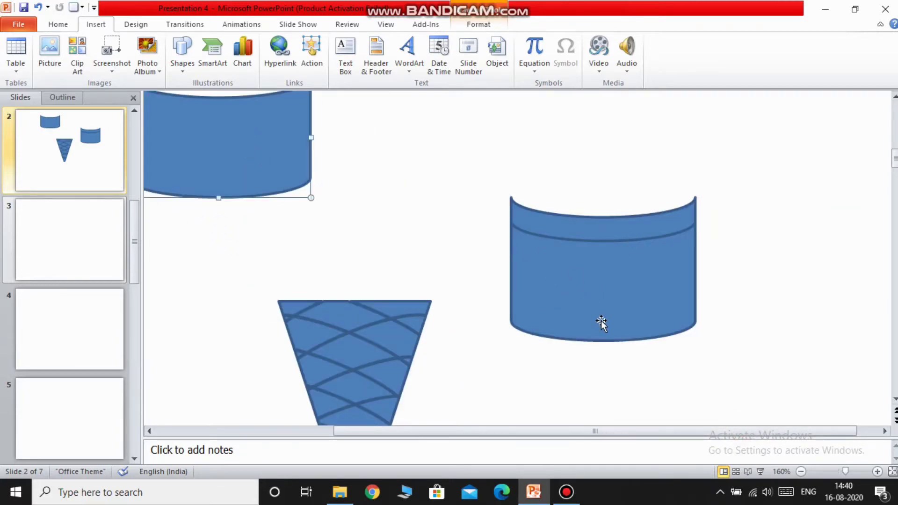
Step: Send the top cylinder piece behind the other and select both pieces
right_click(621, 283)
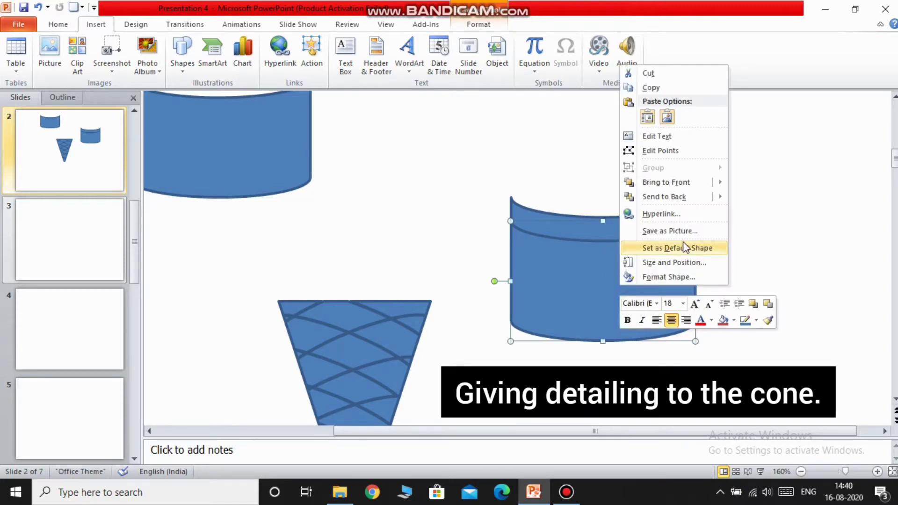
left_click(689, 197)
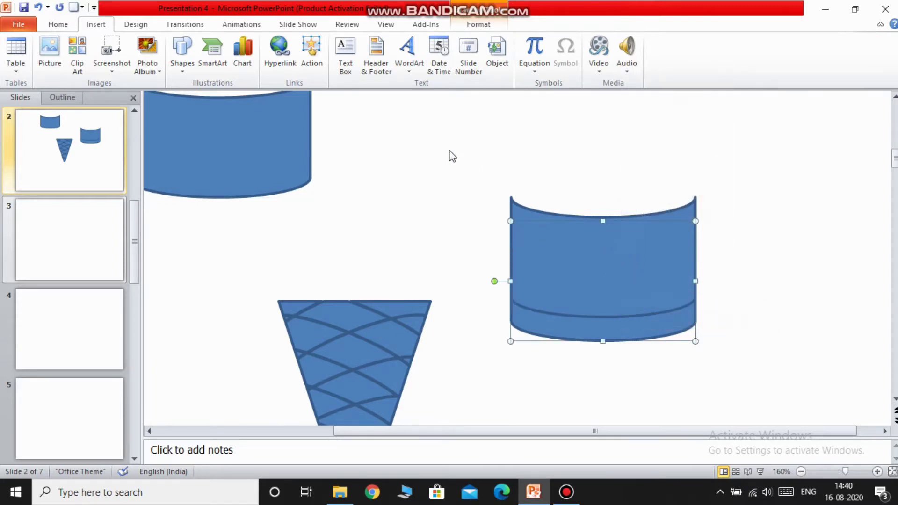
left_click_drag(449, 151, 819, 408)
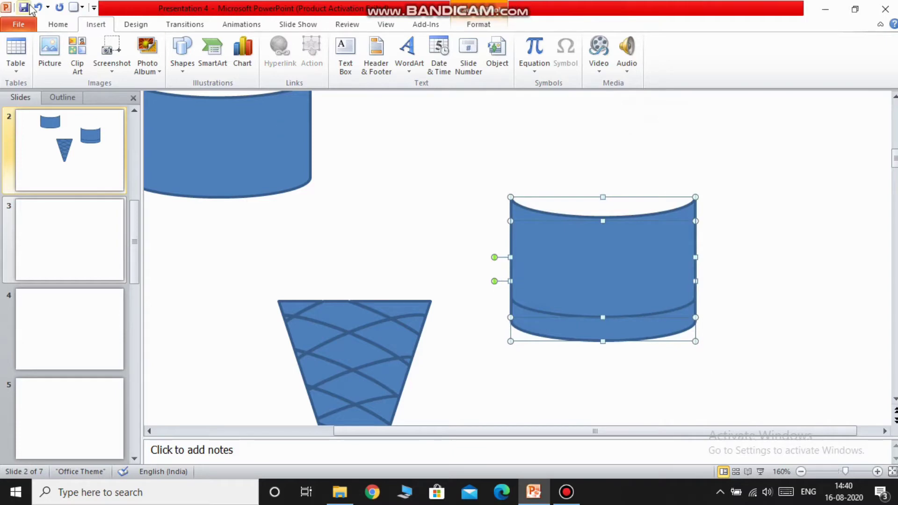
Step: Try Shape Subtract on the cylinder pieces, undo it, and shift one piece slightly left
left_click(134, 26)
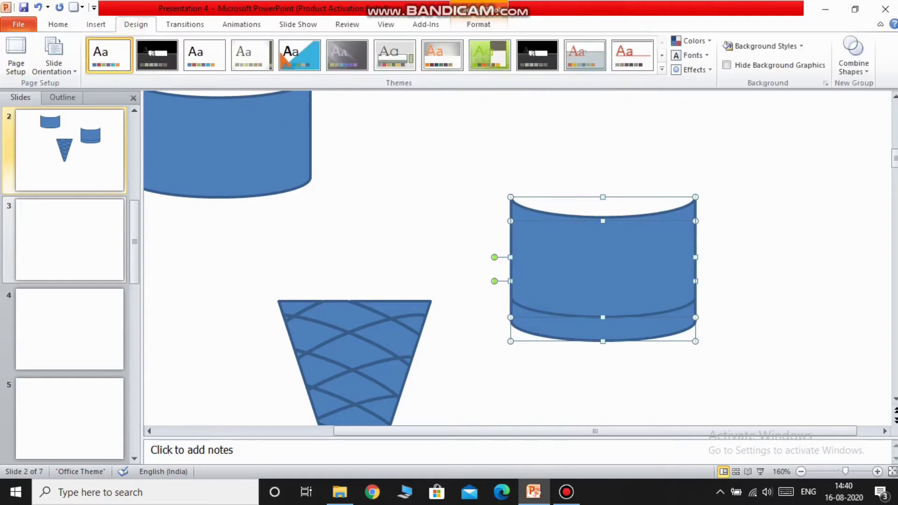
left_click(865, 59)
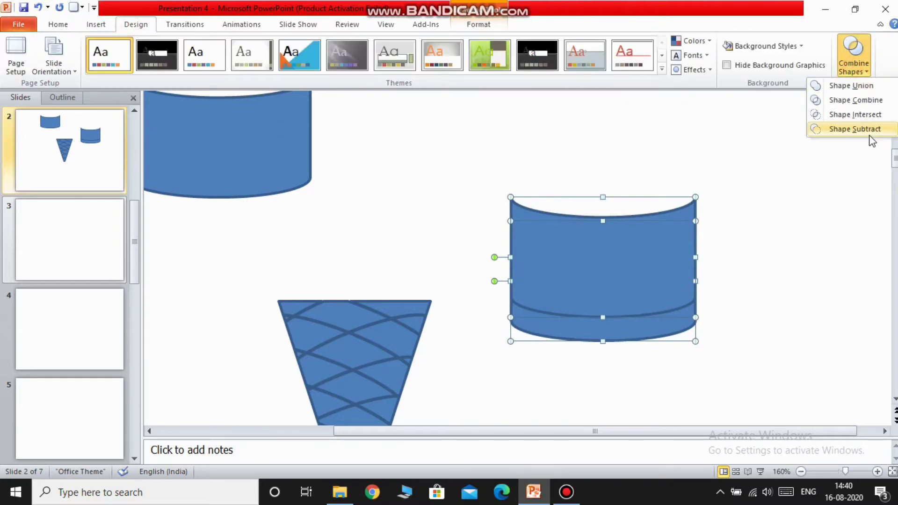
left_click(870, 130)
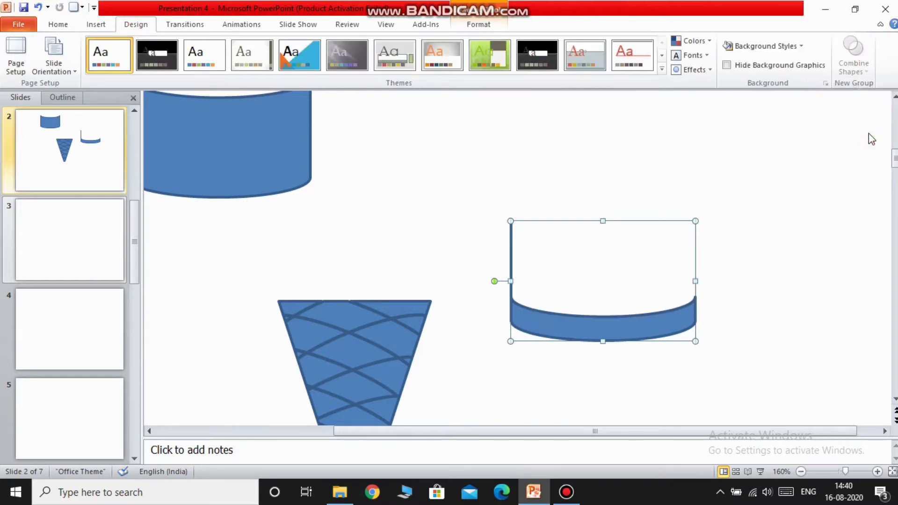
left_click(37, 7)
left_click(750, 262)
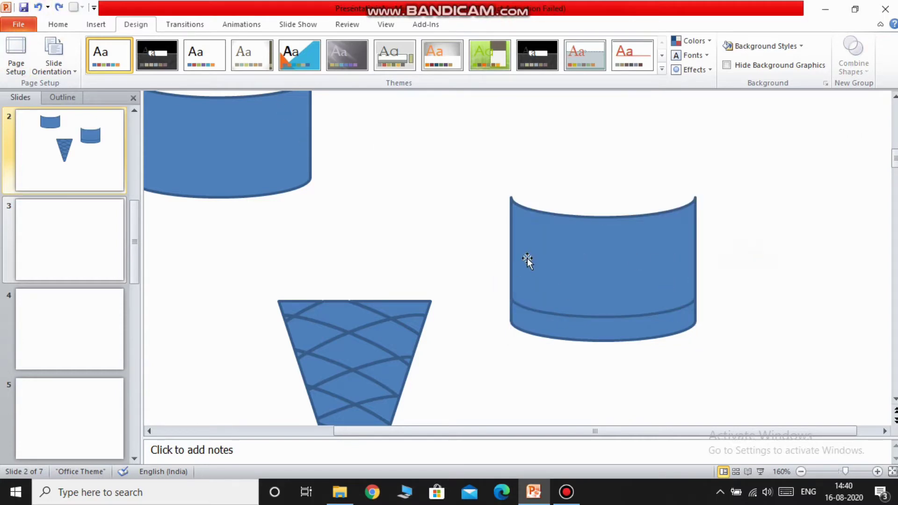
left_click(509, 258)
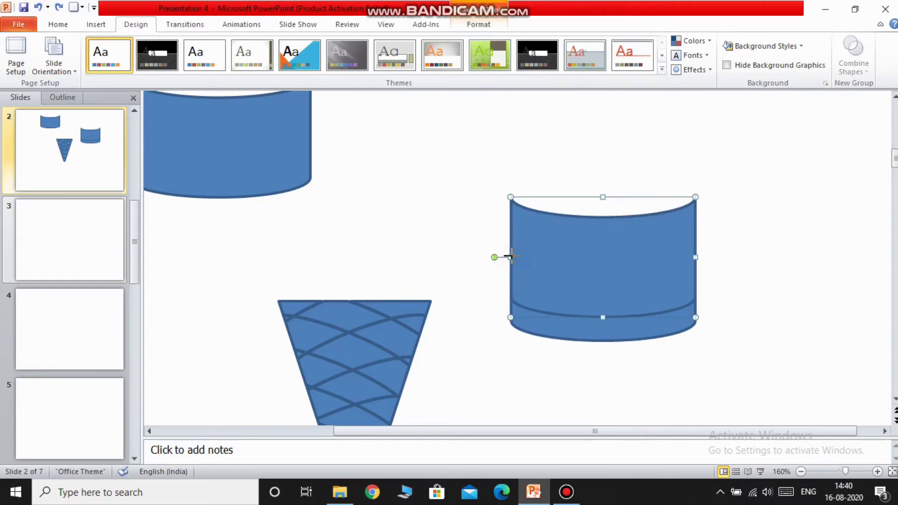
left_click_drag(510, 257, 507, 256)
left_click_drag(562, 259, 563, 257)
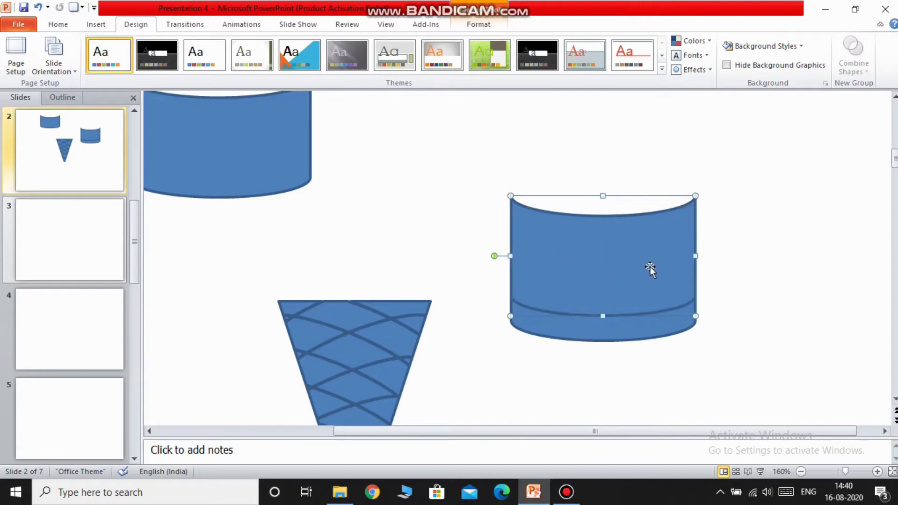
left_click(803, 269)
Step: Subtract the overlapping cylinders into the bottom curved band and move it onto the cone's top
left_click_drag(494, 168, 749, 346)
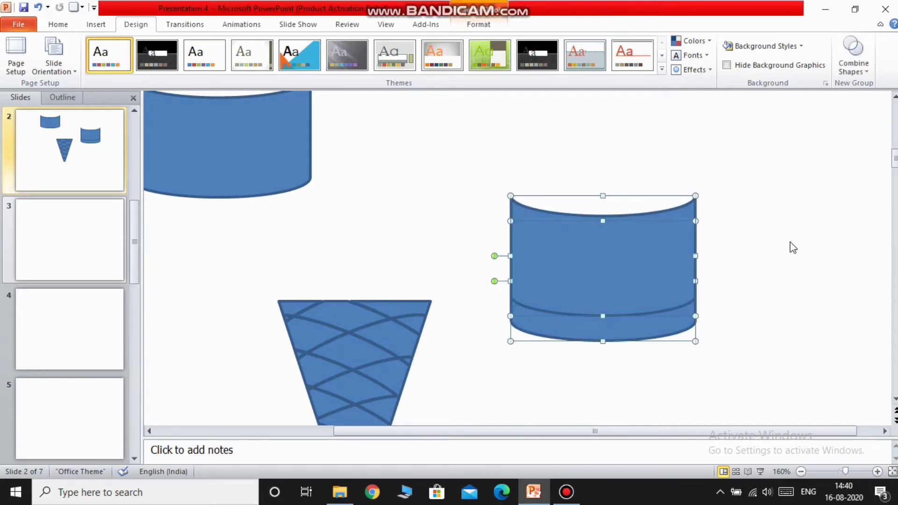
left_click(852, 70)
left_click(859, 129)
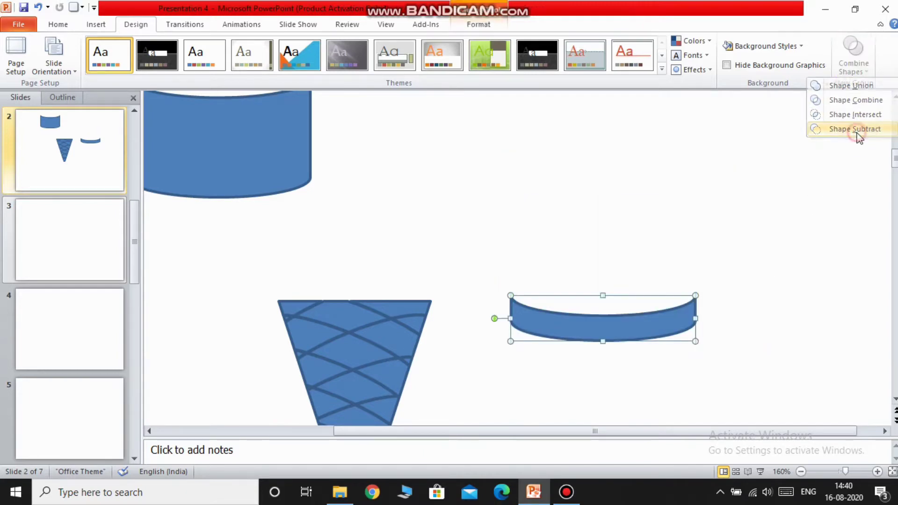
left_click(656, 358)
left_click_drag(636, 337, 385, 308)
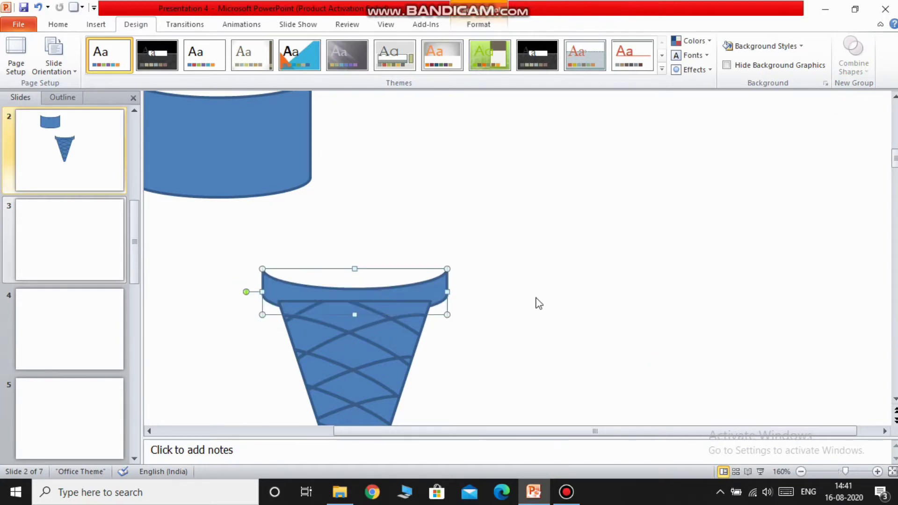
Step: Bring the band in front of the cone and widen it across the cone's top
right_click(436, 295)
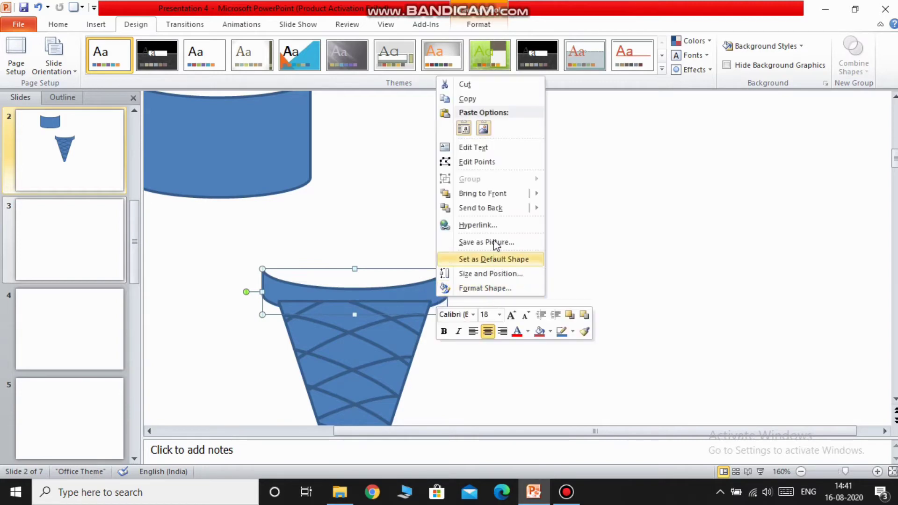
left_click(497, 193)
left_click(622, 248)
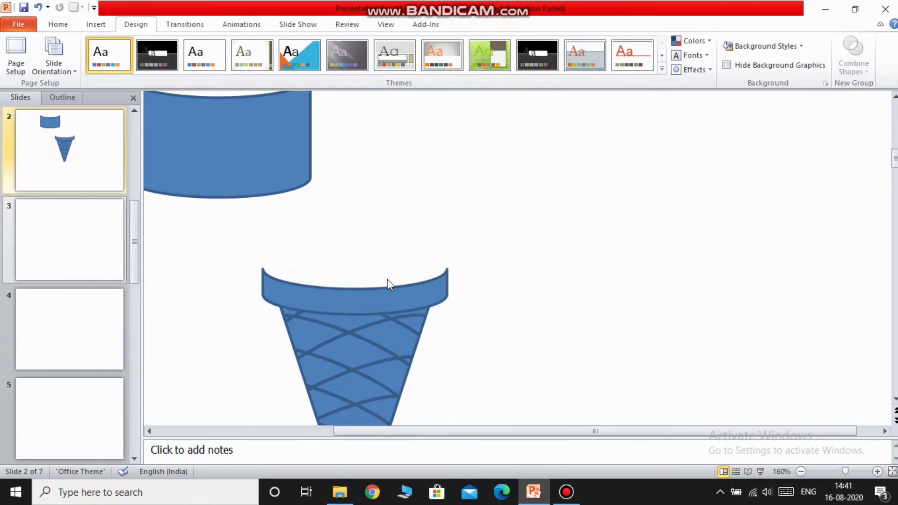
left_click(400, 291)
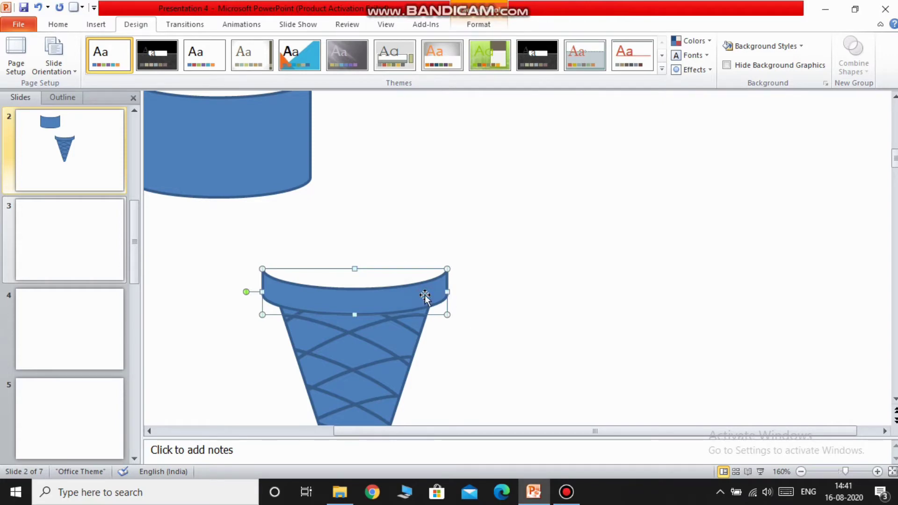
mouse_move(447, 292)
left_mouse_down()
mouse_move(414, 295)
mouse_move(437, 292)
left_mouse_up()
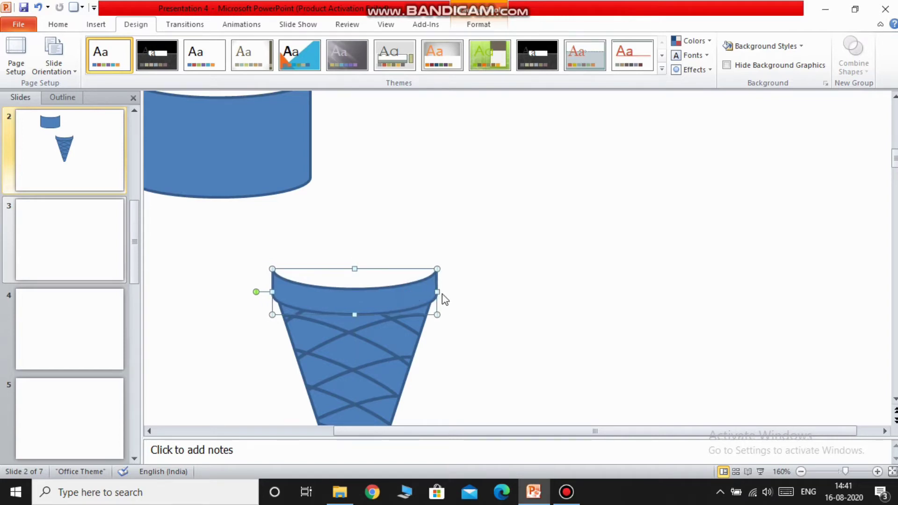
left_click(39, 8)
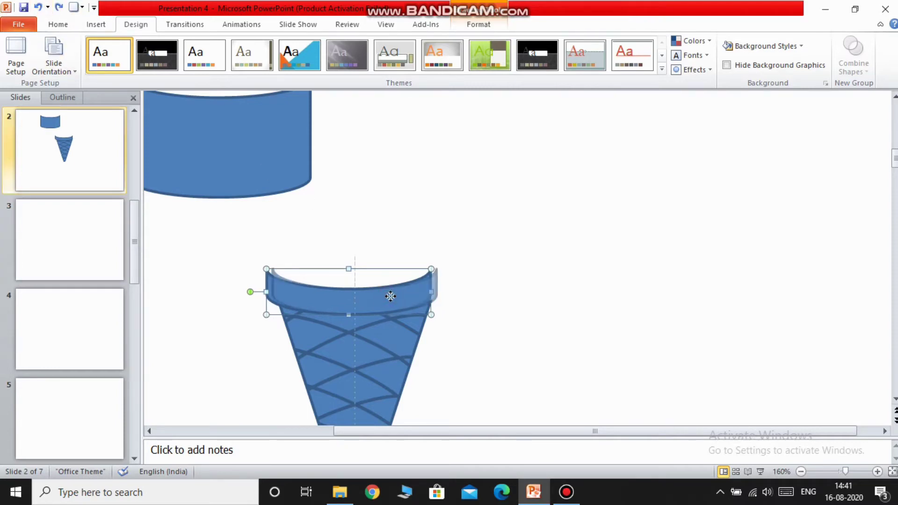
left_click_drag(385, 298, 390, 298)
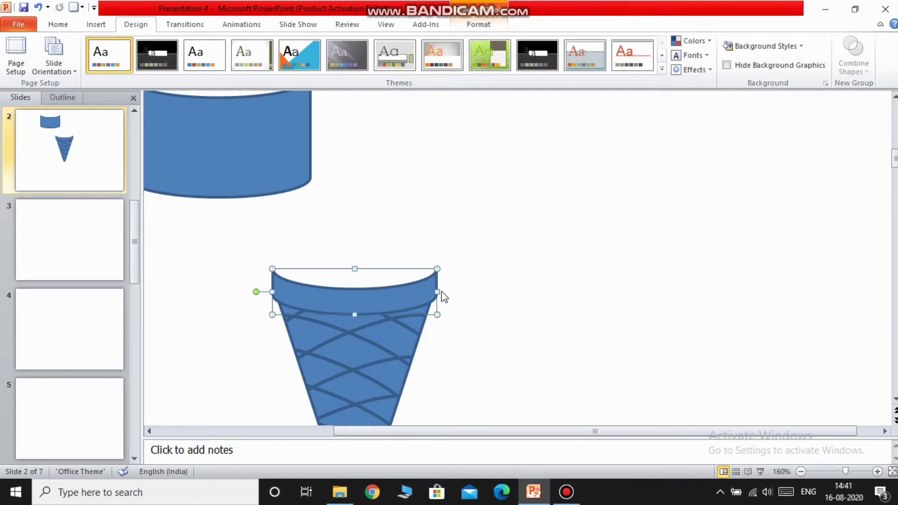
mouse_move(437, 291)
left_mouse_down()
mouse_move(447, 291)
mouse_move(427, 292)
left_mouse_up()
left_click(472, 288)
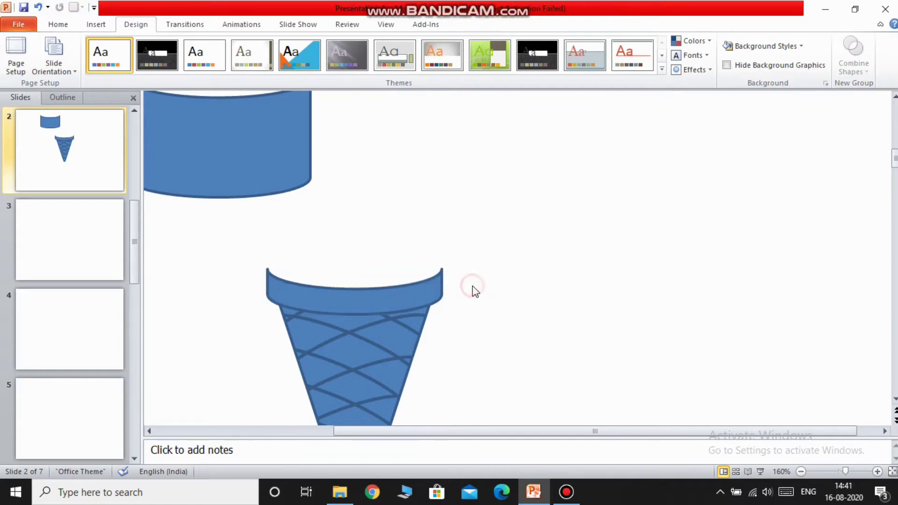
Step: Undo a stray band size tweak and save the presentation
scroll(404, 280, "down", 1)
scroll(404, 280, "down", 2)
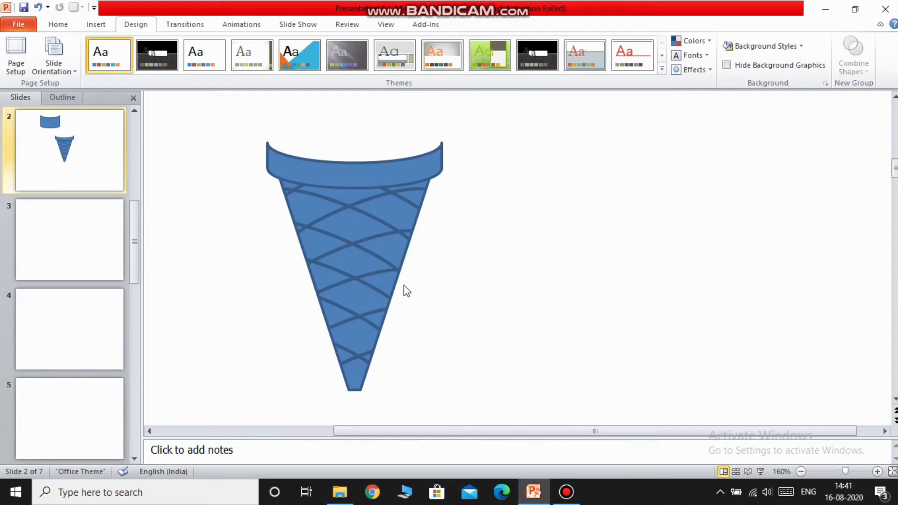
left_click(372, 168)
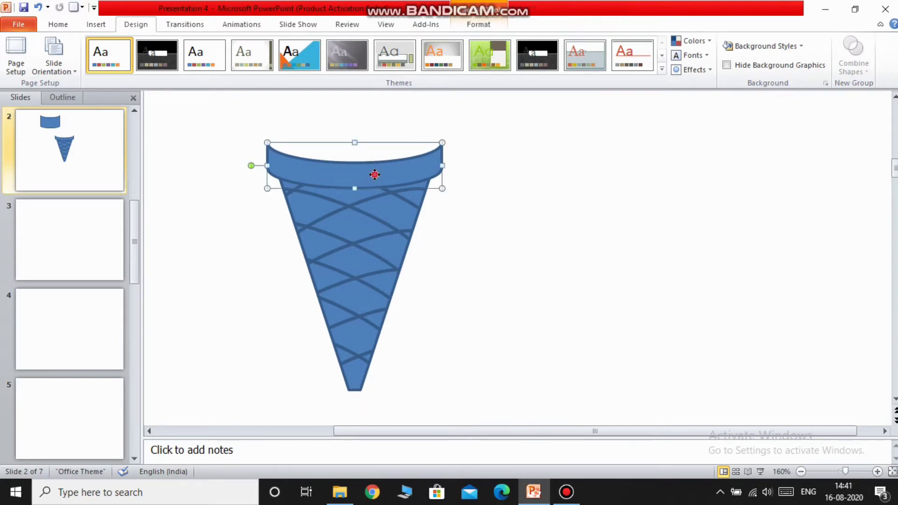
left_click_drag(374, 175, 375, 175)
left_click(447, 230)
scroll(446, 291, "up", 1)
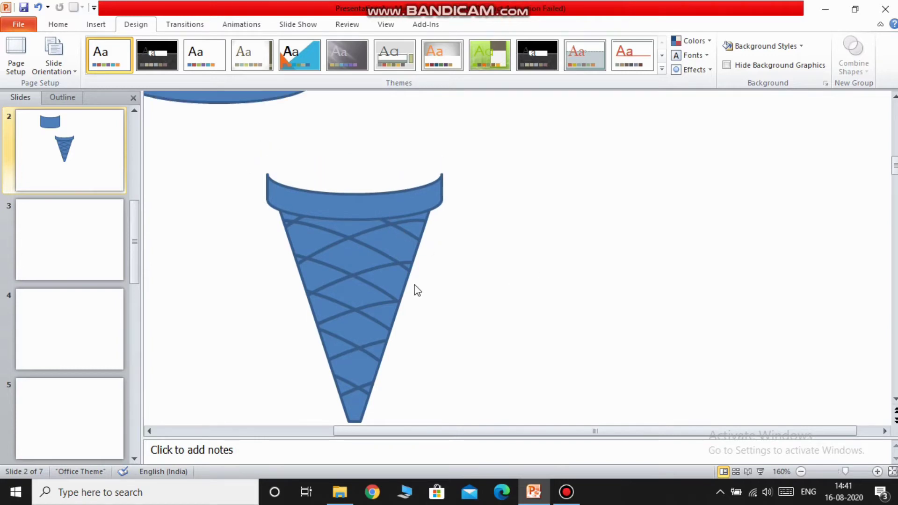
scroll(415, 290, "up", 1)
left_click(37, 7)
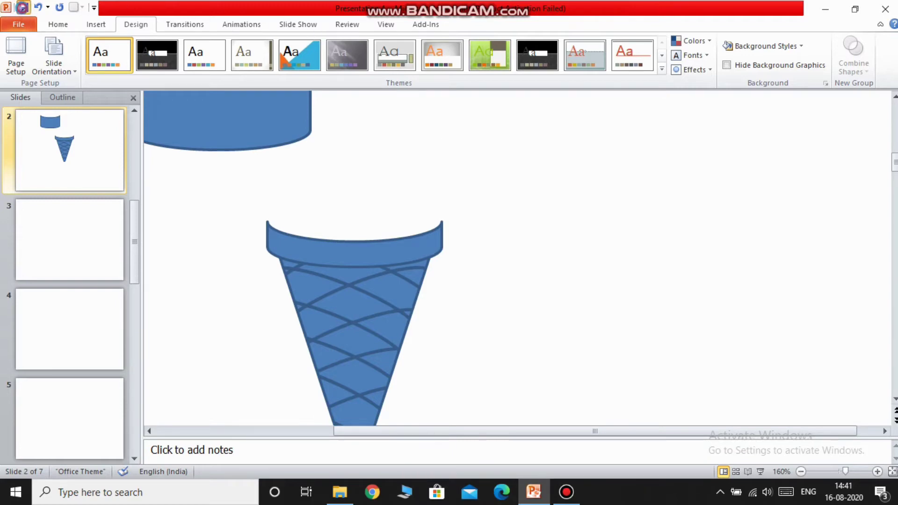
left_click(22, 7)
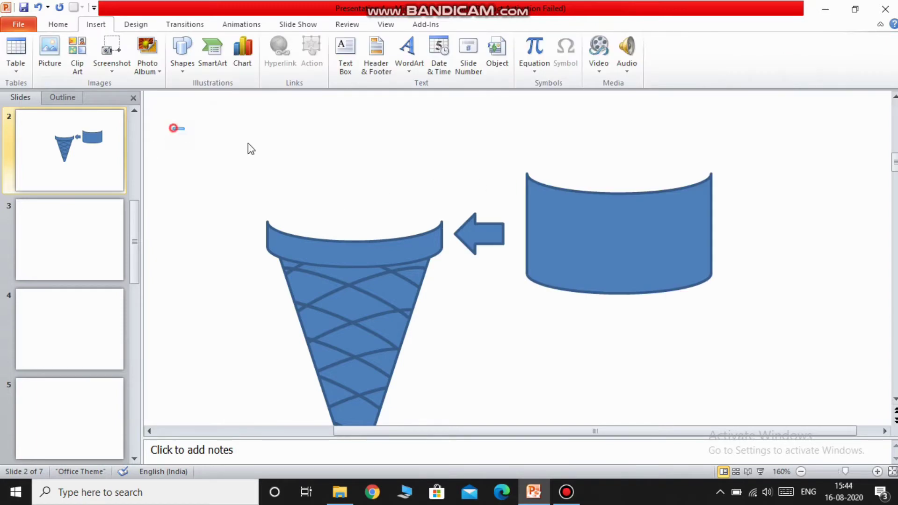
Step: Select the cone's top band and place a copy of it beside the cone
left_click_drag(171, 126, 670, 275)
left_click(631, 339)
left_click(523, 243)
left_click(475, 246)
left_click(399, 247)
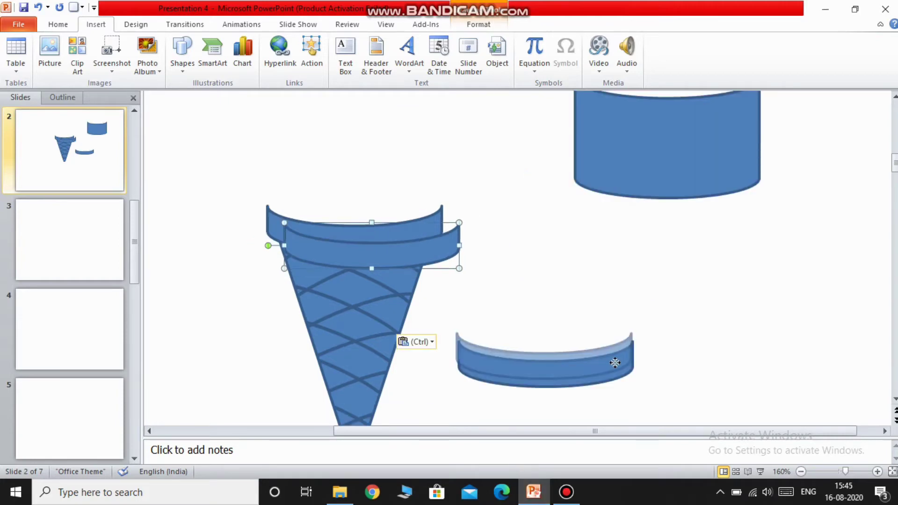
left_click_drag(616, 363, 618, 364)
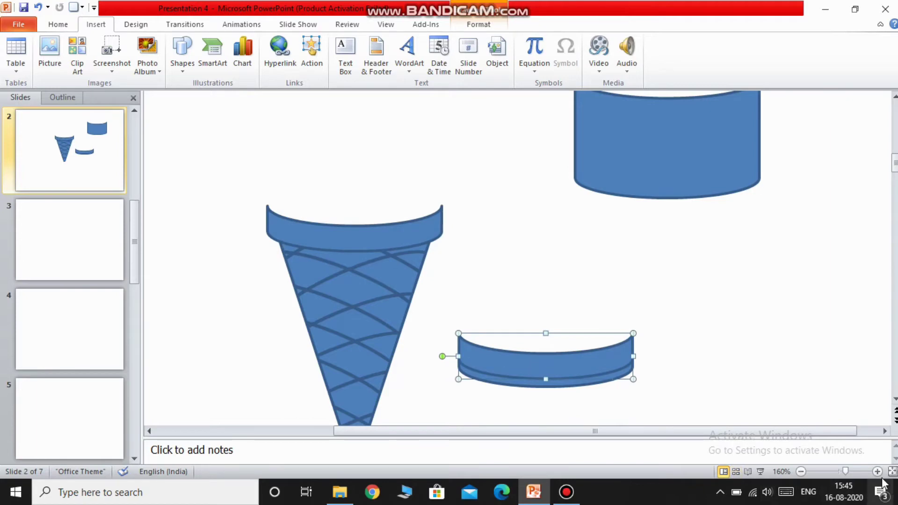
Step: At 400% zoom, offset one band over the other and subtract them into a thin curve
left_click_drag(845, 473, 869, 471)
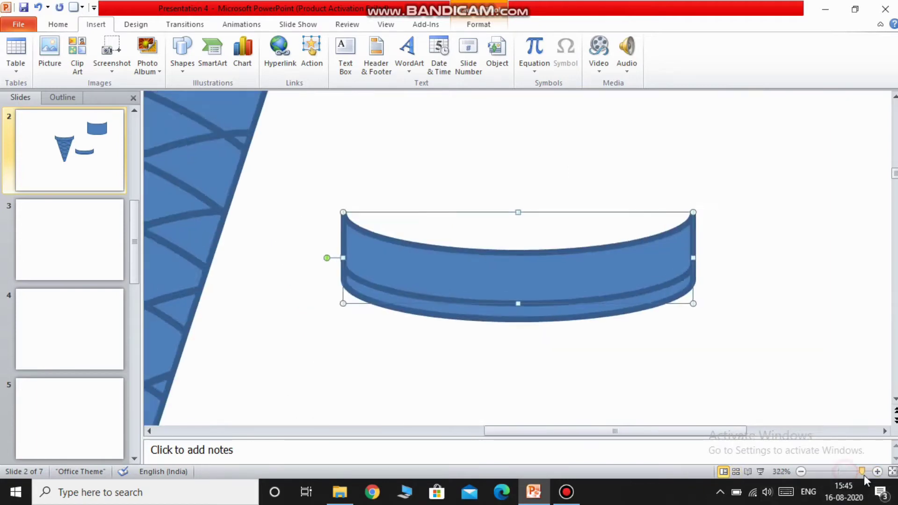
left_click(700, 412)
left_click_drag(548, 267, 547, 277)
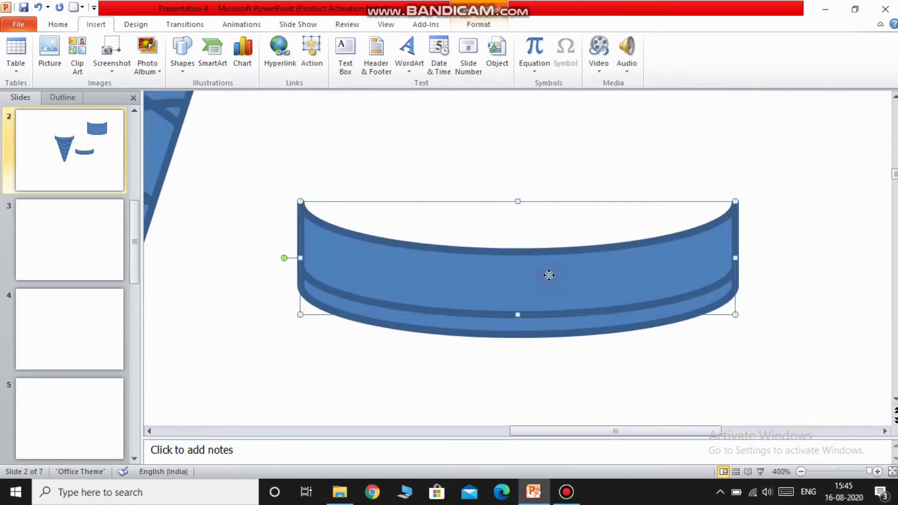
left_click_drag(269, 180, 782, 387)
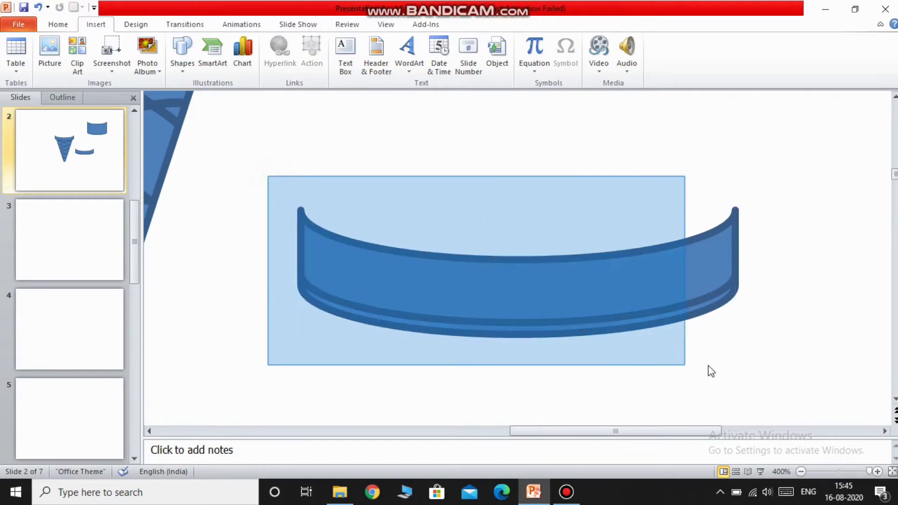
left_click(135, 23)
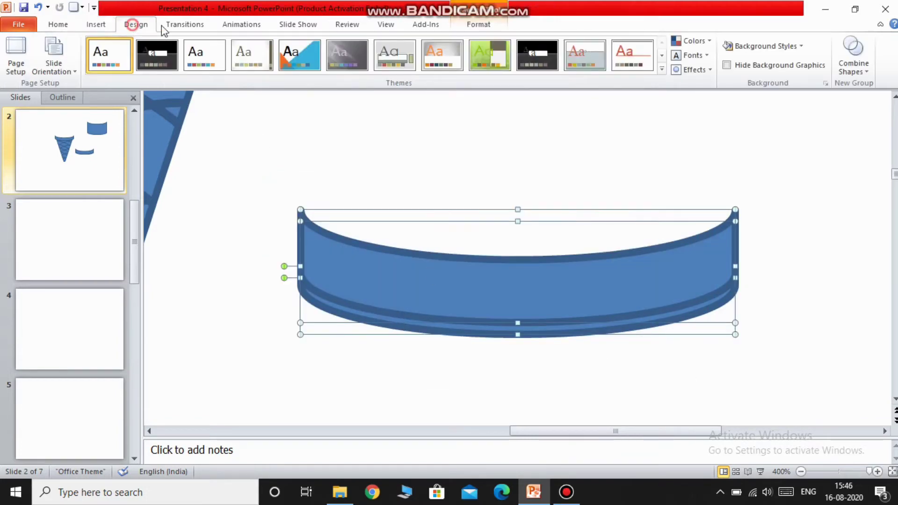
left_click(854, 54)
left_click(856, 129)
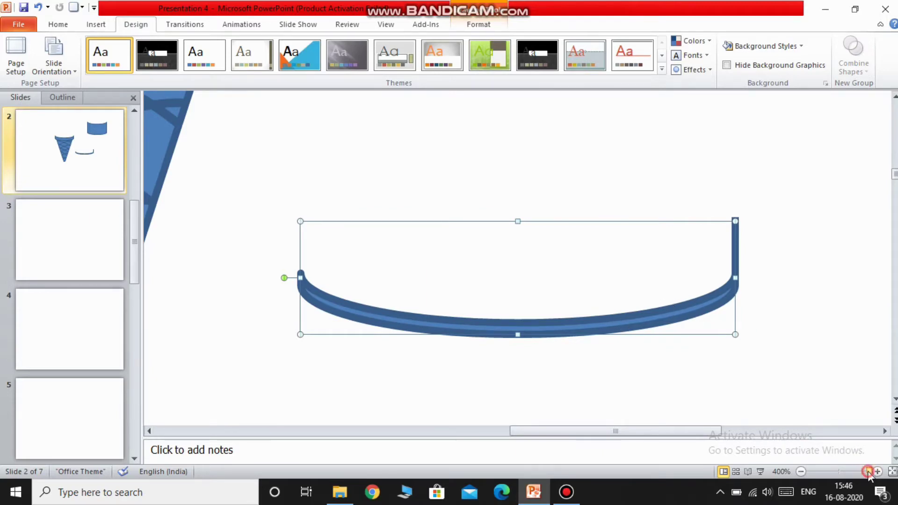
Step: Restore the filled band, nudge it right, and subtract the overlap again to leave a thin rim
mouse_move(869, 473)
left_mouse_down()
mouse_move(835, 473)
mouse_move(856, 472)
left_mouse_up()
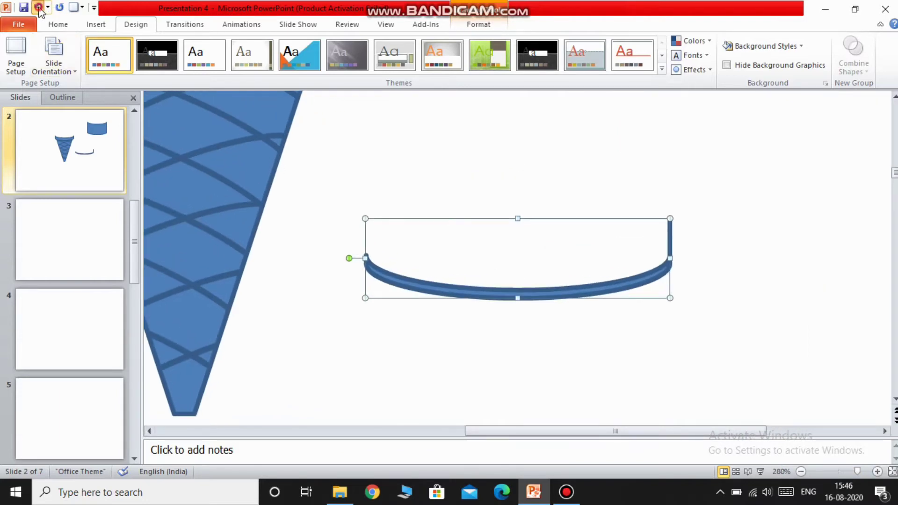
left_click(57, 7)
left_click(536, 328)
left_click(541, 270)
left_click_drag(541, 270, 545, 270)
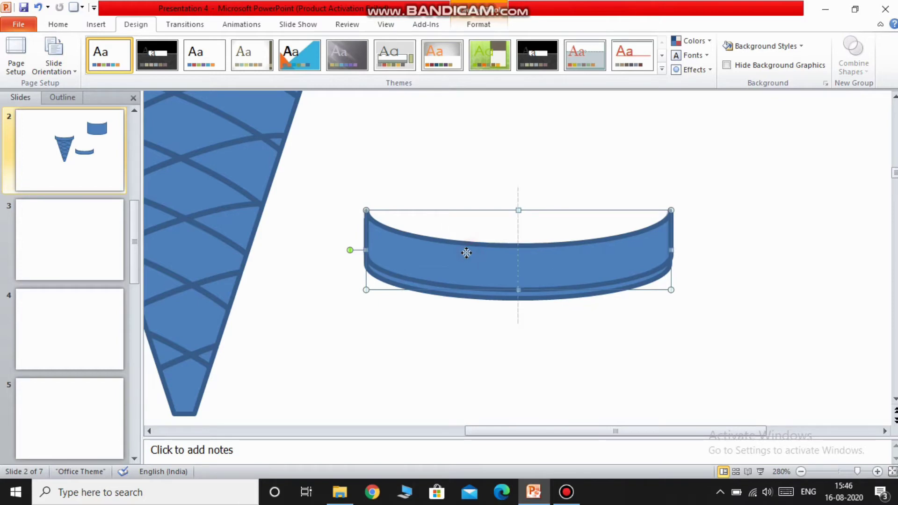
left_click_drag(306, 172, 666, 228)
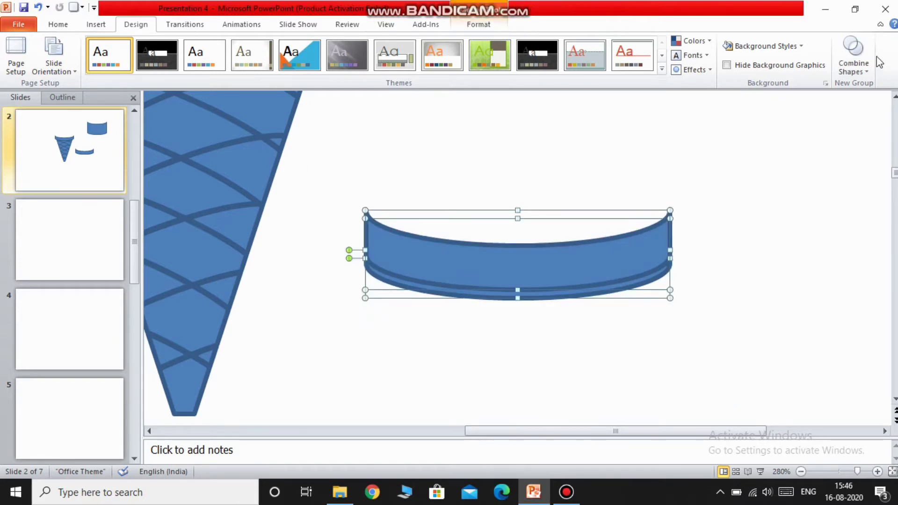
left_click(854, 54)
left_click(854, 127)
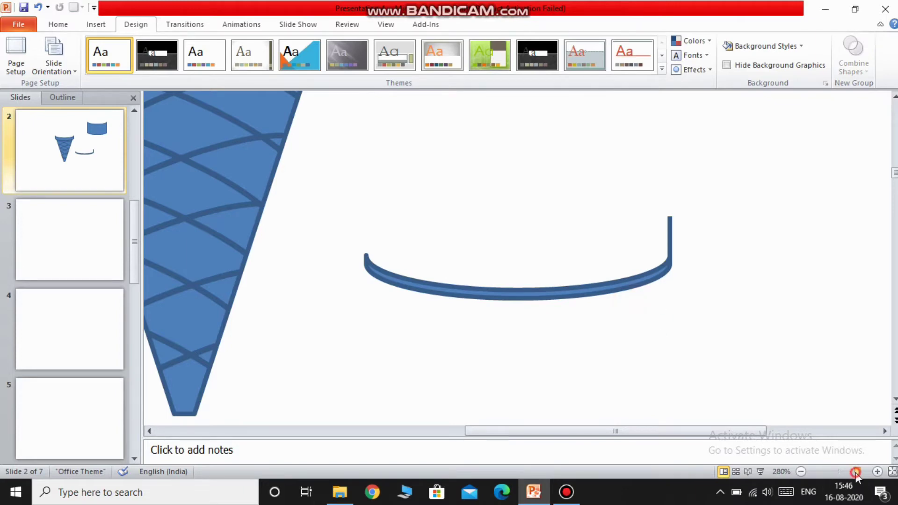
left_click_drag(855, 473, 848, 472)
scroll(656, 302, "up", 2)
Step: Move the thin rim onto the top of the waffle cone
left_click_drag(694, 352, 444, 178)
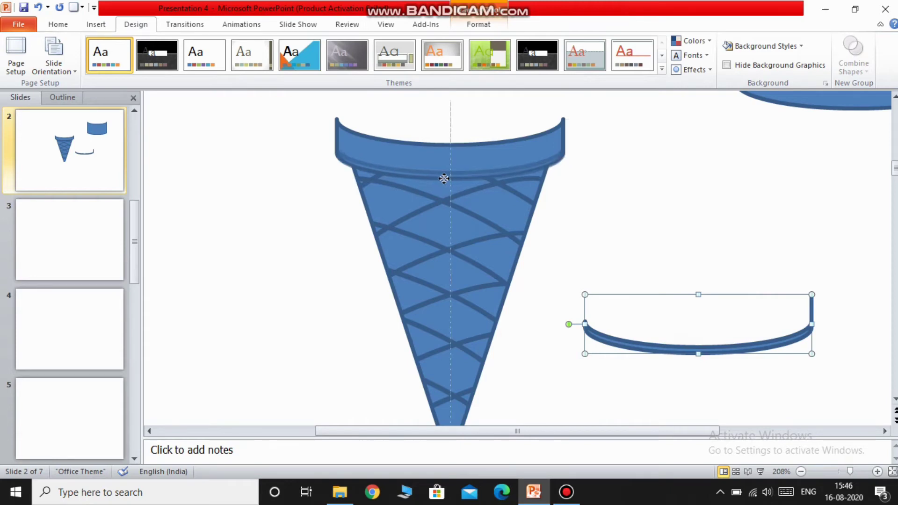
left_click_drag(442, 179, 446, 180)
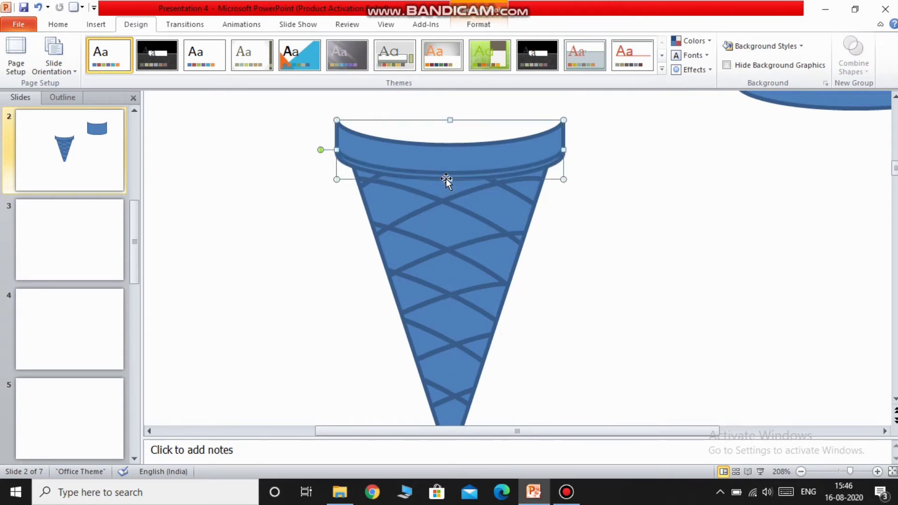
left_click(593, 223)
scroll(560, 169, "up", 1)
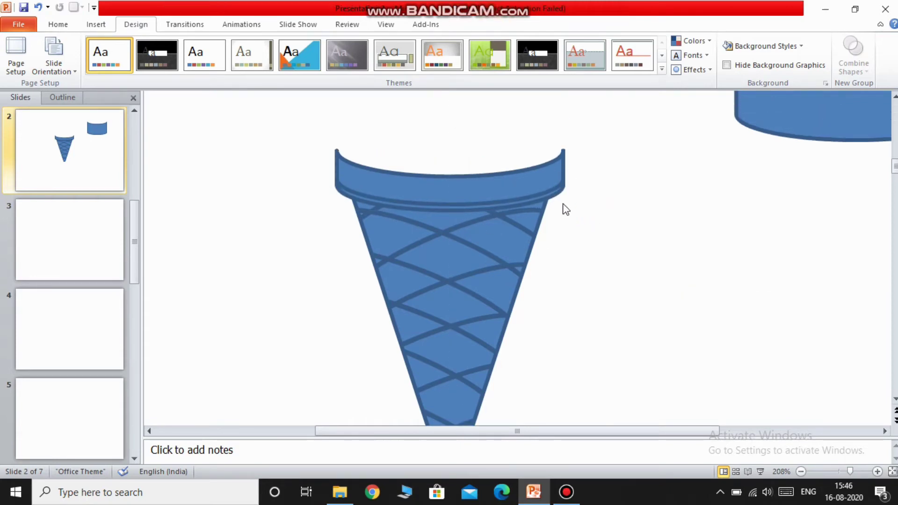
Step: Copy the rim and paste a second copy just right of the cone
right_click(527, 205)
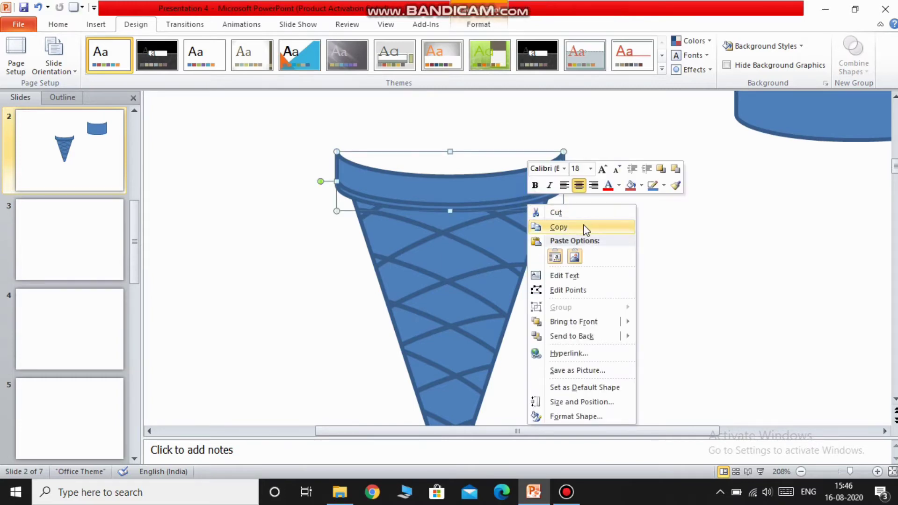
right_click(497, 203)
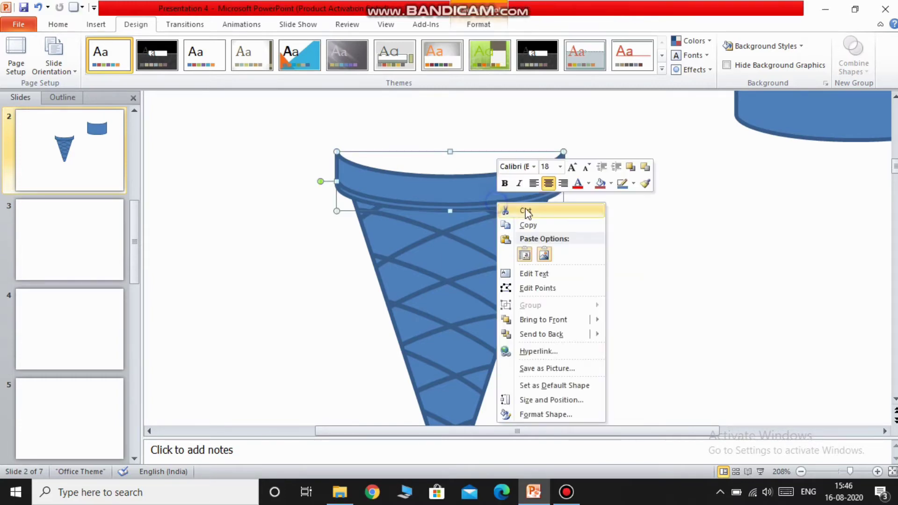
left_click(542, 231)
right_click(625, 229)
left_click(652, 280)
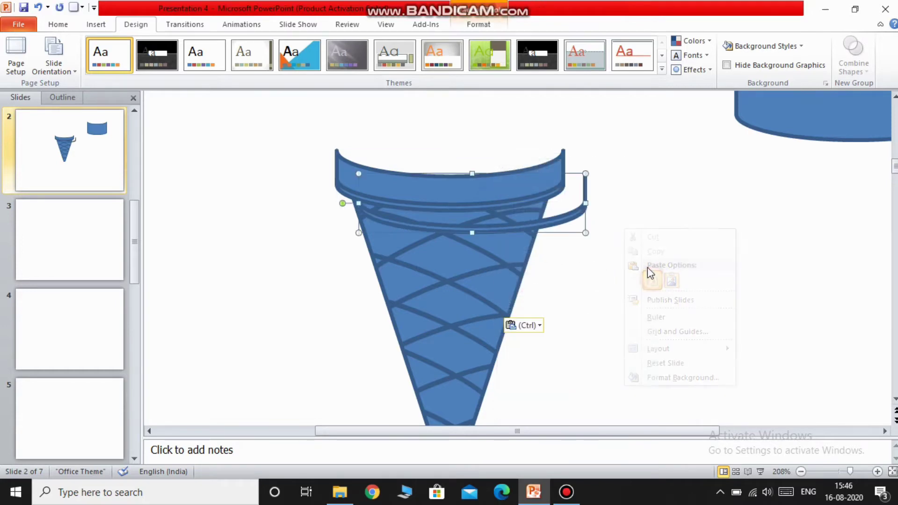
left_click_drag(526, 231, 730, 280)
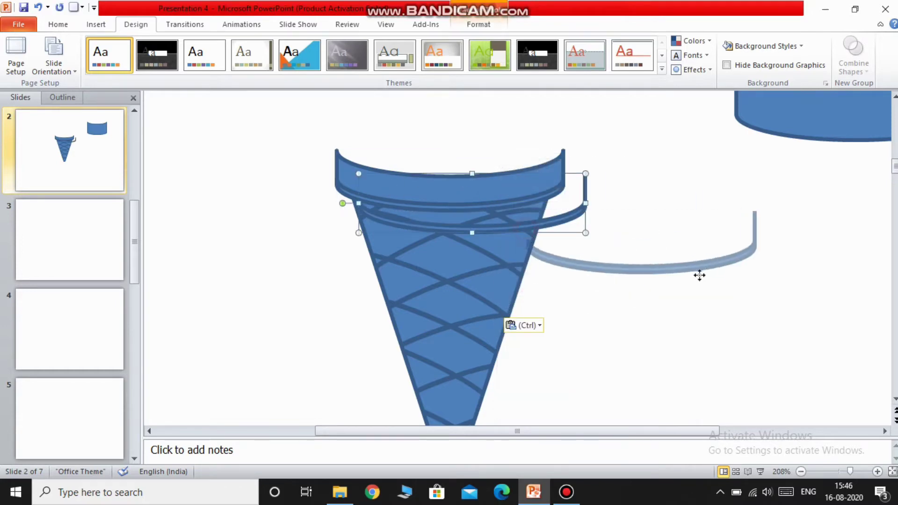
Step: Draw a small square over the rim copy's right end and subtract it from the rim
left_click(96, 25)
left_click(182, 54)
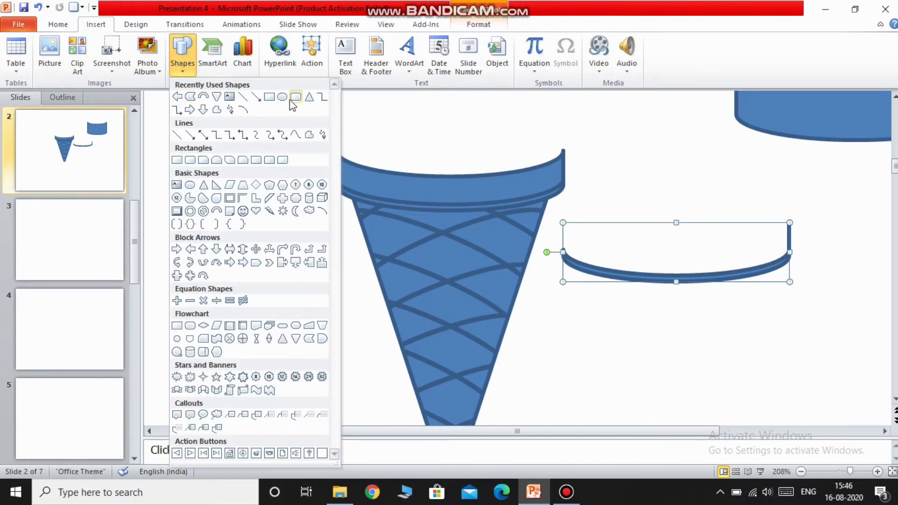
left_click(269, 97)
left_click_drag(767, 209, 820, 252)
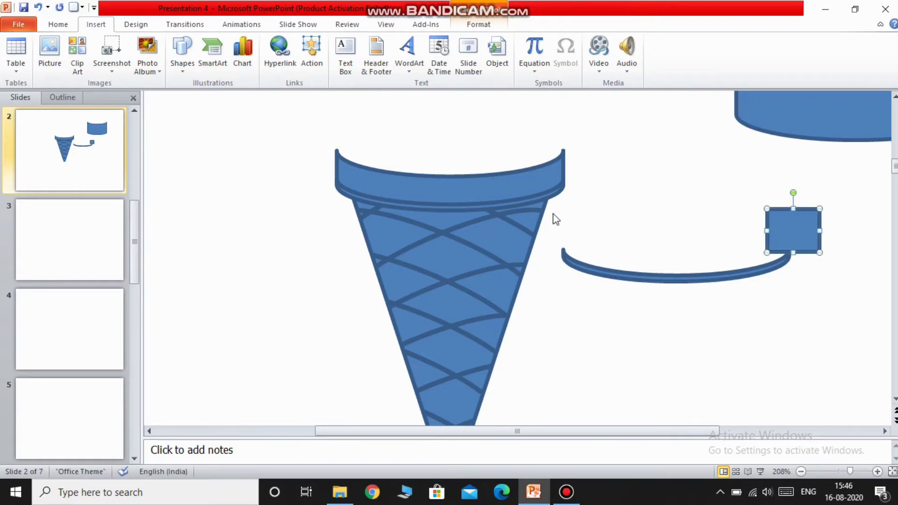
mouse_move(554, 214)
left_mouse_down()
mouse_move(868, 304)
mouse_move(582, 276)
mouse_move(555, 201)
left_mouse_up()
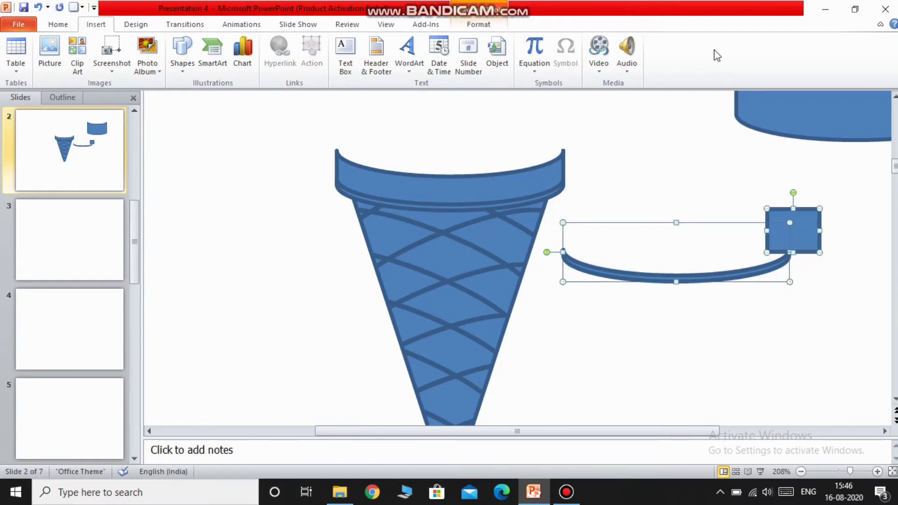
left_click(136, 24)
left_click(854, 56)
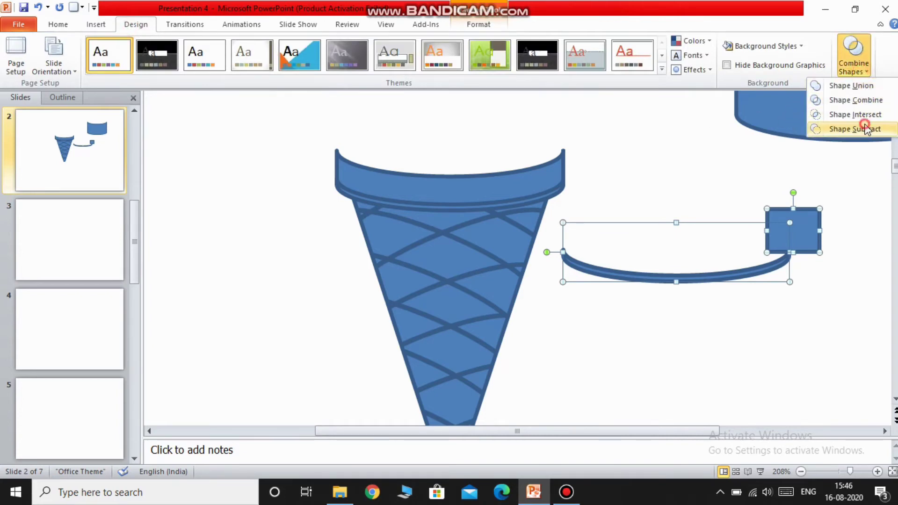
left_click(855, 115)
Step: Place the trimmed rim on the cone's top edge and zoom out to the whole slide
left_click(677, 283)
left_click_drag(677, 283, 451, 174)
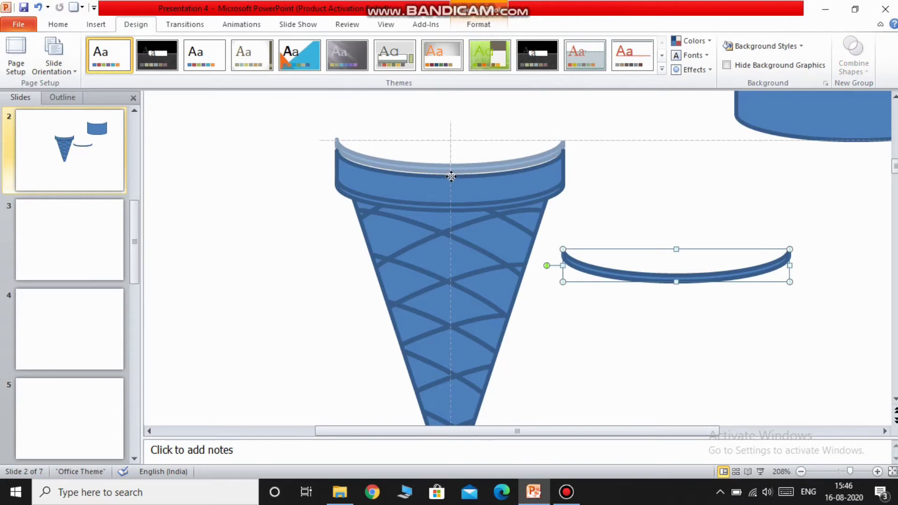
left_click_drag(451, 177, 450, 180)
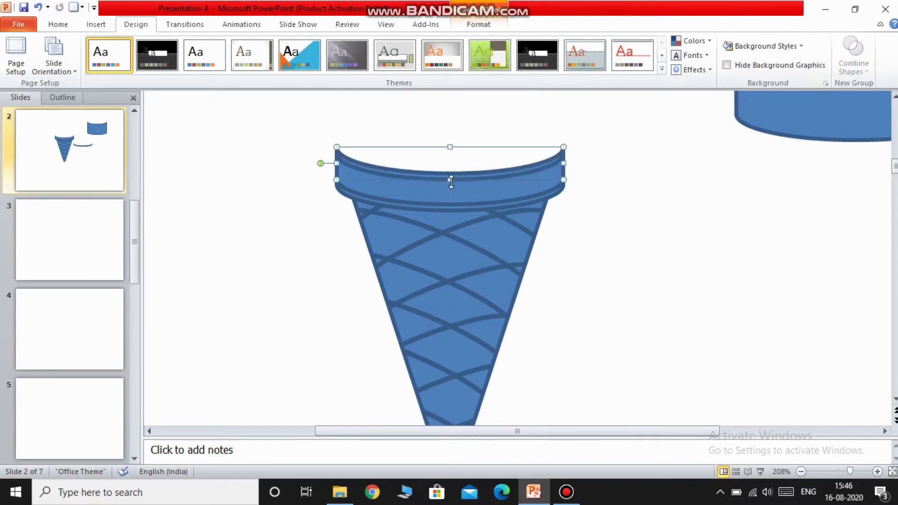
left_click(608, 211)
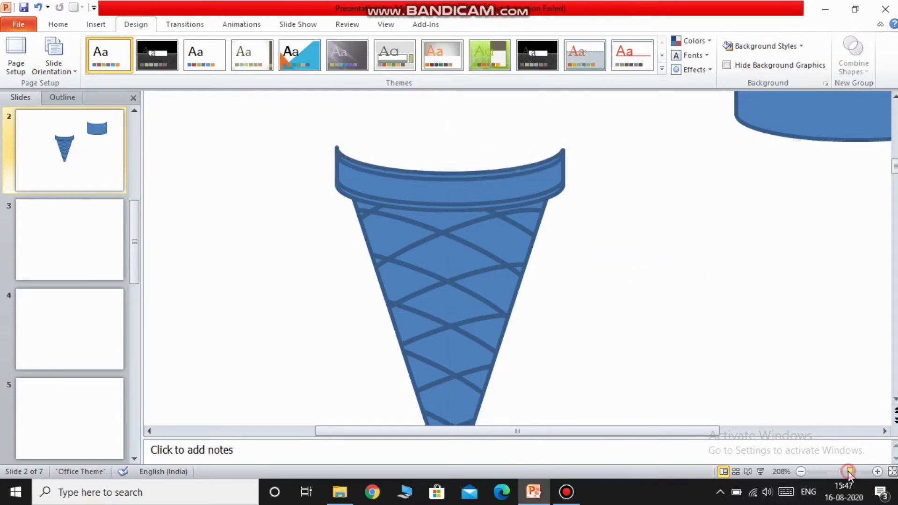
left_click_drag(850, 473, 836, 473)
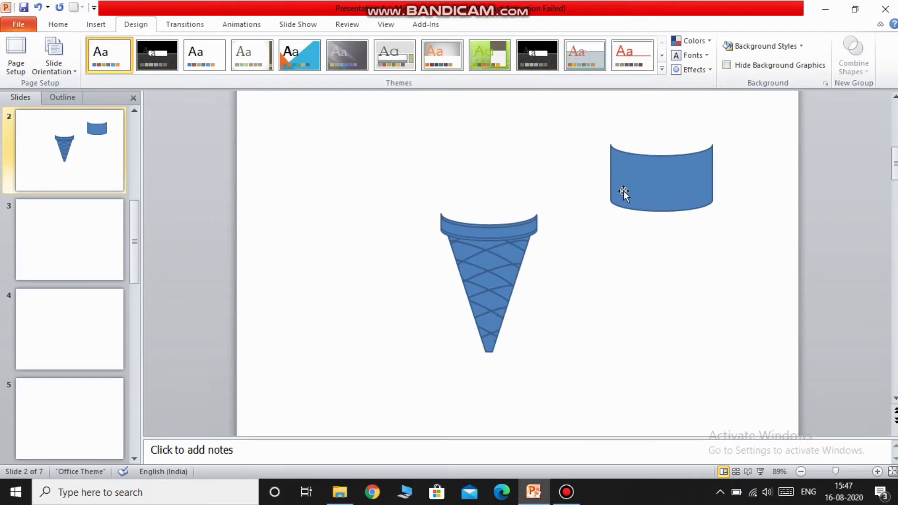
Step: Drag the bucket to the left side and draw a large oval circle right of the cone
left_click_drag(623, 192, 257, 206)
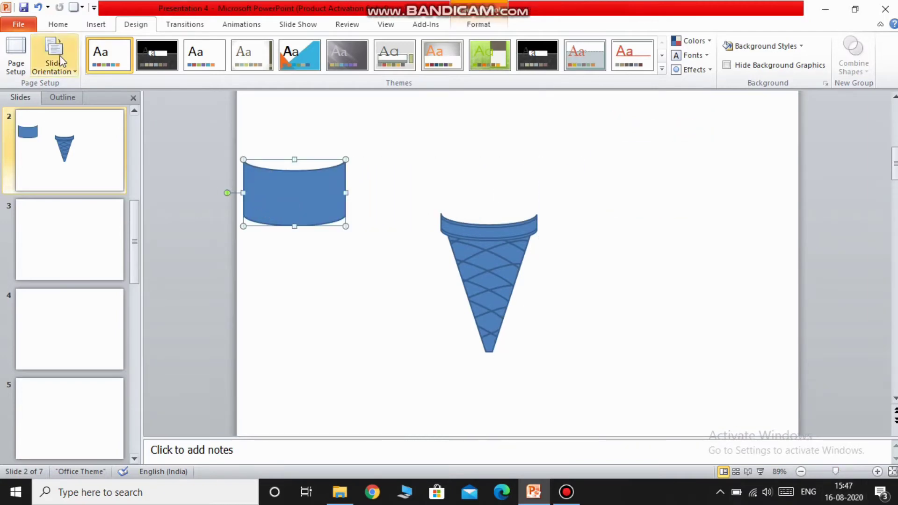
left_click(96, 24)
left_click(182, 56)
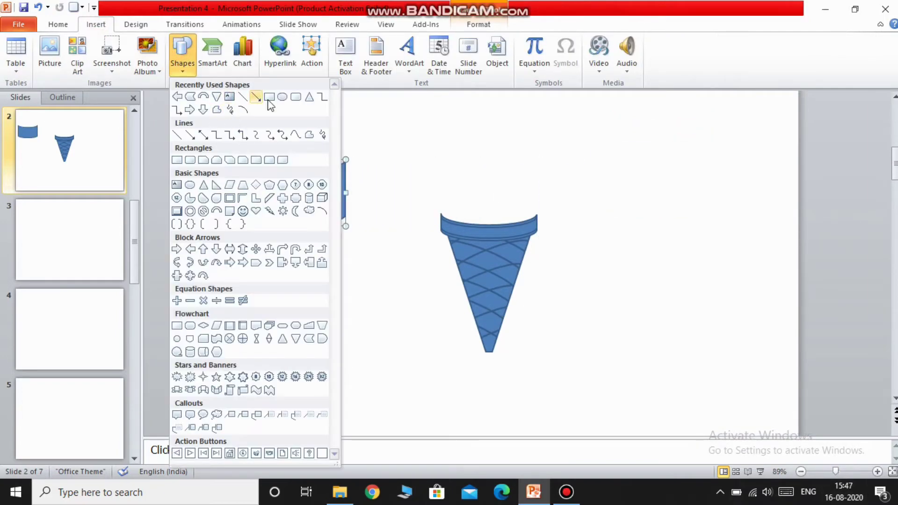
left_click(282, 97)
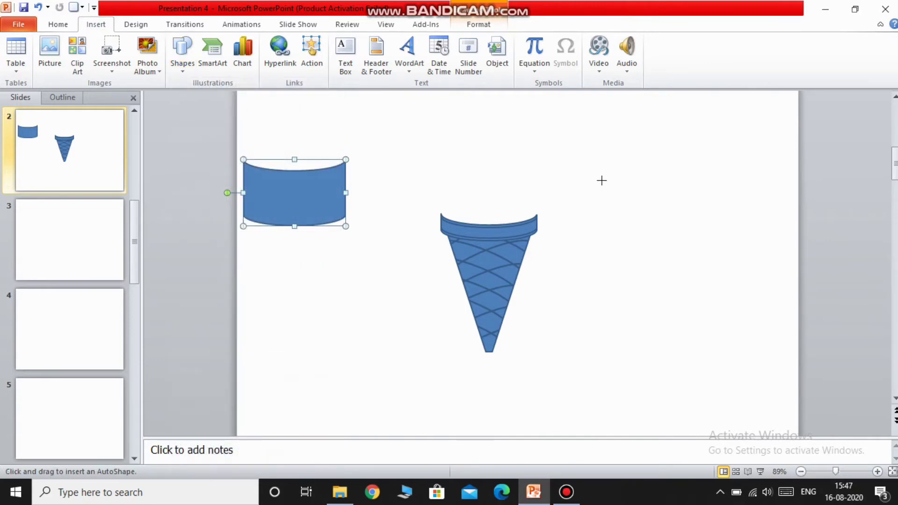
left_click_drag(602, 180, 735, 304)
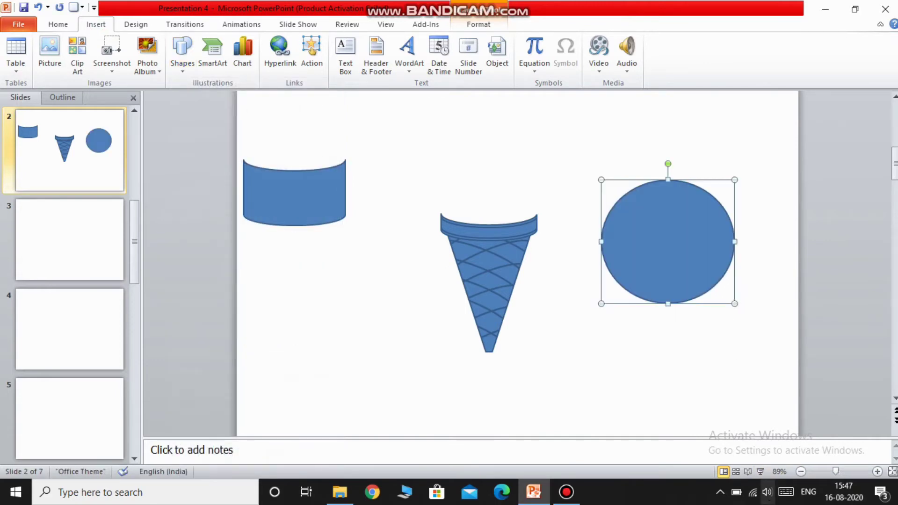
left_click(833, 473)
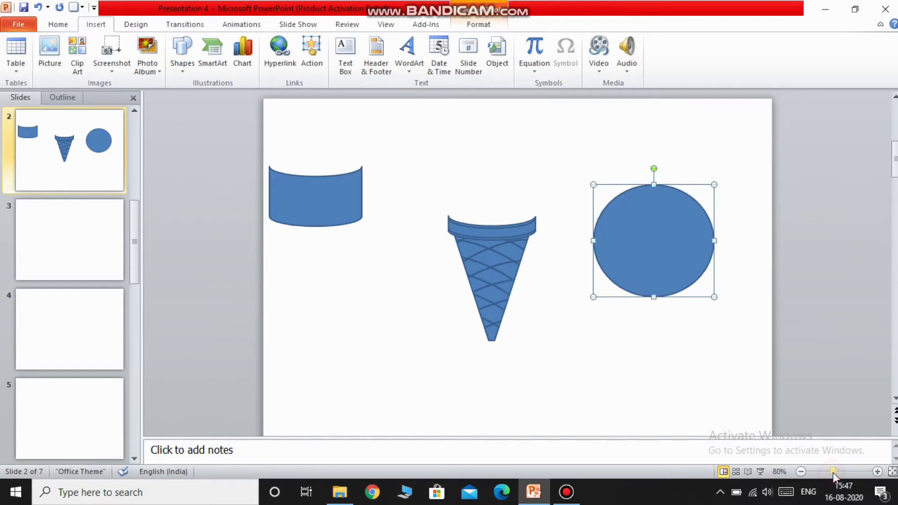
left_click_drag(833, 473, 846, 473)
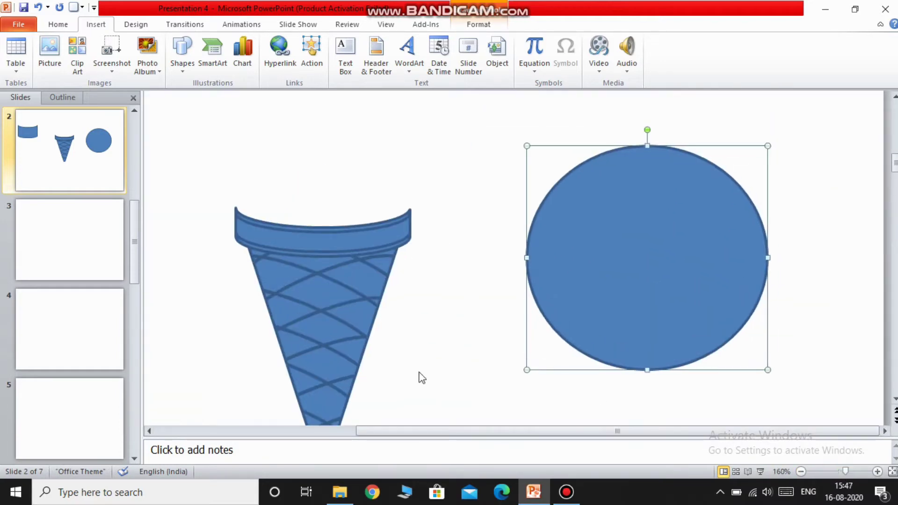
left_click_drag(543, 430, 468, 440)
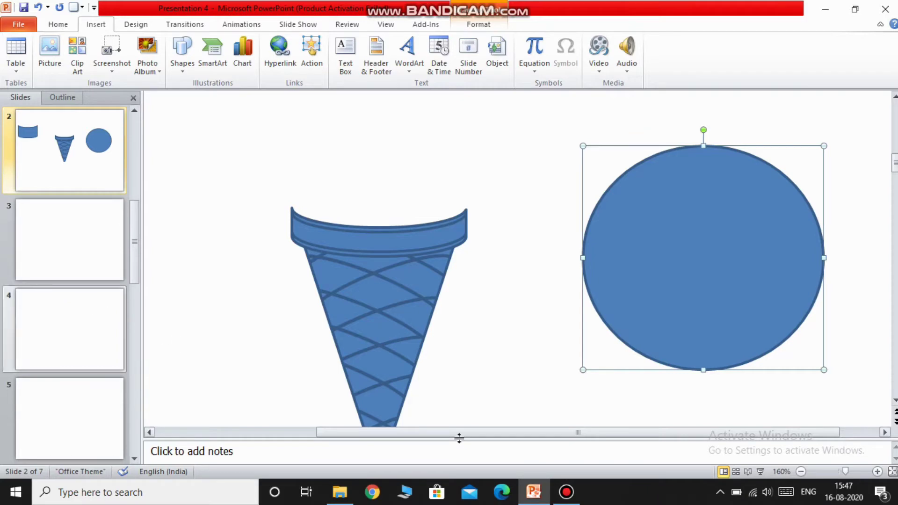
Step: Widen the bucket, shrink the circle, and move the bucket underneath the circle beside the cone
left_click_drag(457, 432, 403, 432)
left_click_drag(175, 200, 591, 242)
left_click_drag(596, 434, 614, 432)
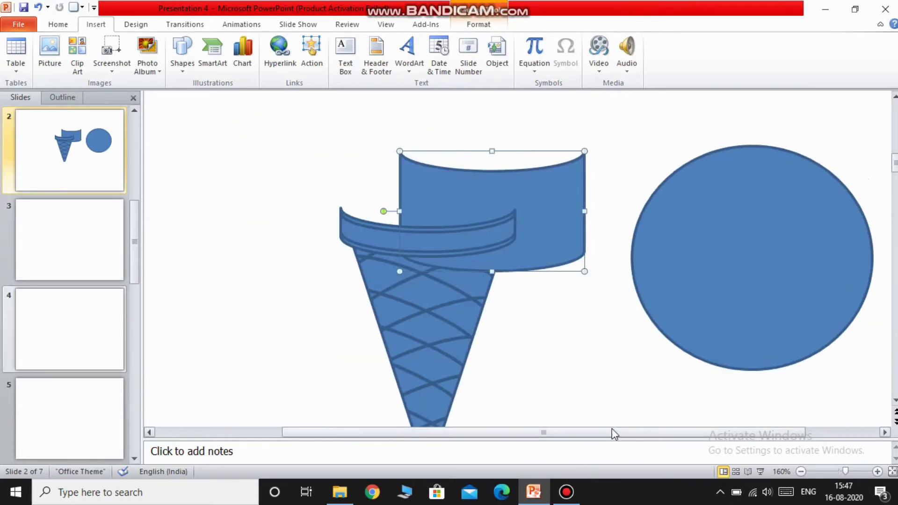
mouse_move(563, 235)
left_mouse_down()
mouse_move(643, 265)
mouse_move(492, 190)
mouse_move(505, 192)
mouse_move(516, 171)
left_mouse_up()
mouse_move(471, 195)
left_mouse_down()
mouse_move(770, 285)
mouse_move(309, 325)
left_mouse_up()
left_click_drag(710, 253, 638, 237)
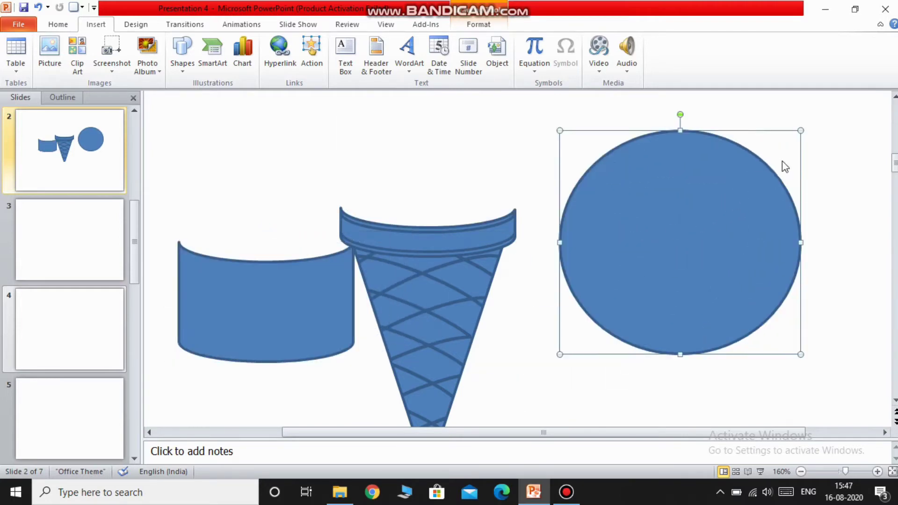
mouse_move(802, 128)
left_mouse_down()
mouse_move(733, 206)
mouse_move(728, 176)
left_mouse_up()
mouse_move(287, 304)
left_mouse_down()
mouse_move(502, 305)
mouse_move(665, 263)
left_mouse_up()
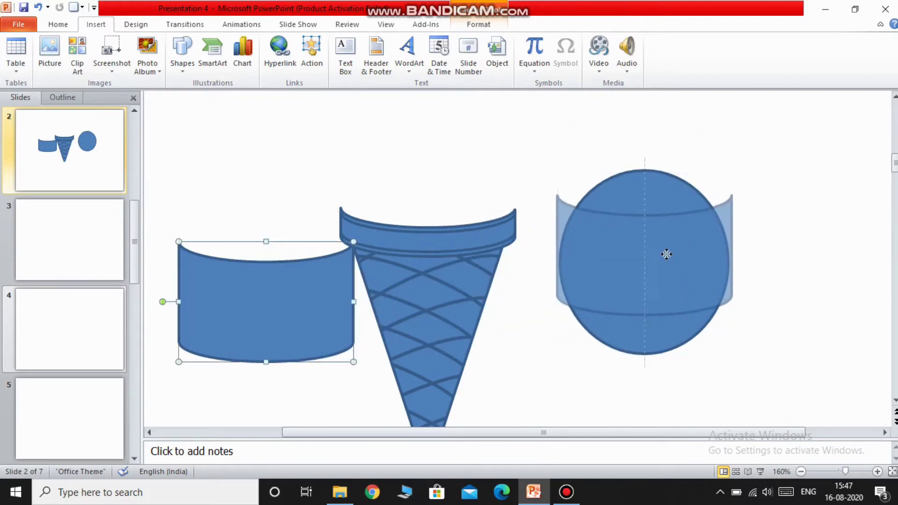
left_click(642, 194)
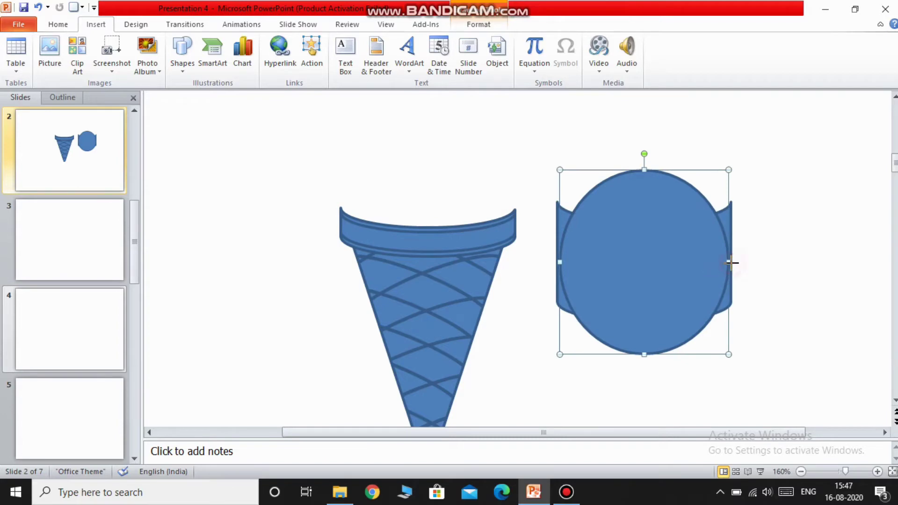
left_click_drag(731, 263, 700, 272)
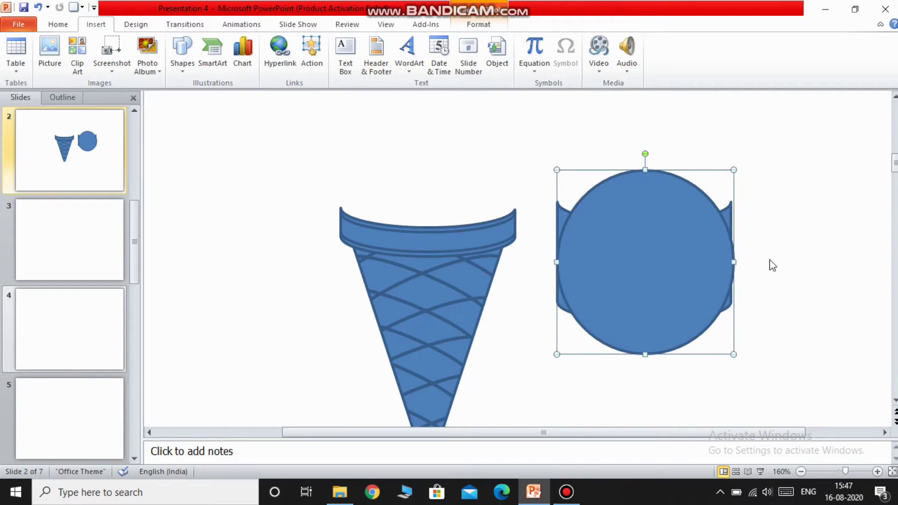
Step: Send the circle behind the curved band and nudge the band slightly right
right_click(636, 262)
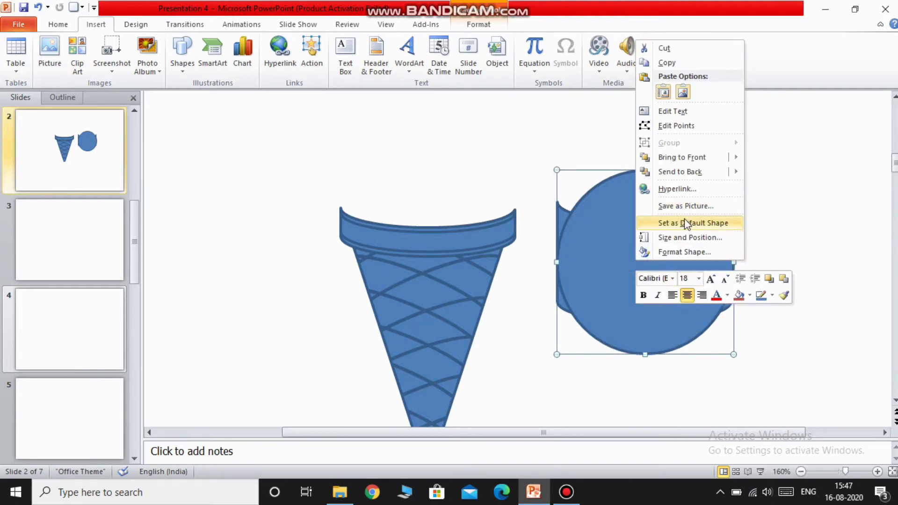
left_click(698, 172)
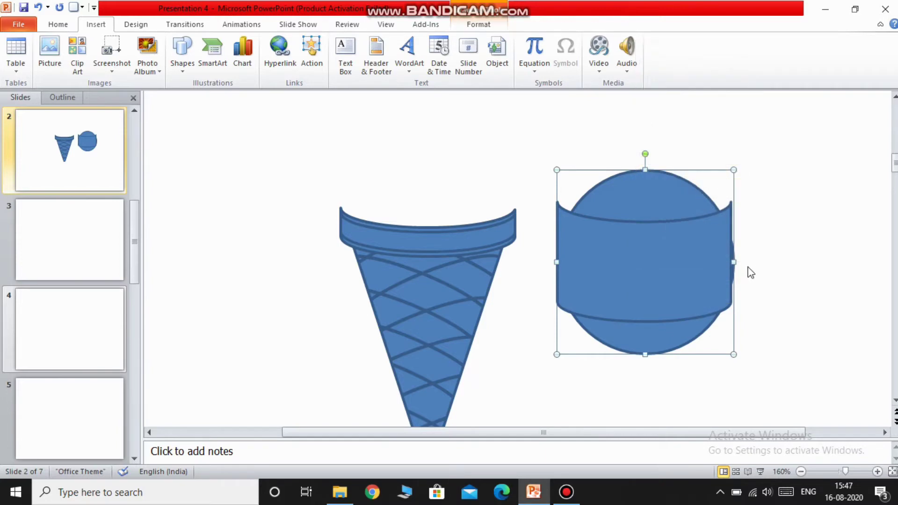
left_click(666, 283)
left_click_drag(667, 281, 674, 283)
left_click(764, 288)
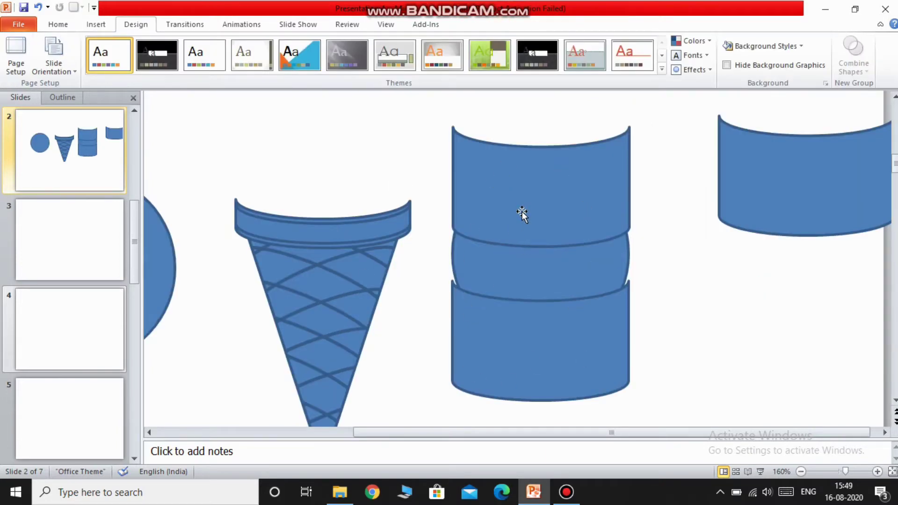
Step: Subtract the lower stacked bands from the top band with Shape Subtract
left_click_drag(407, 413, 691, 95)
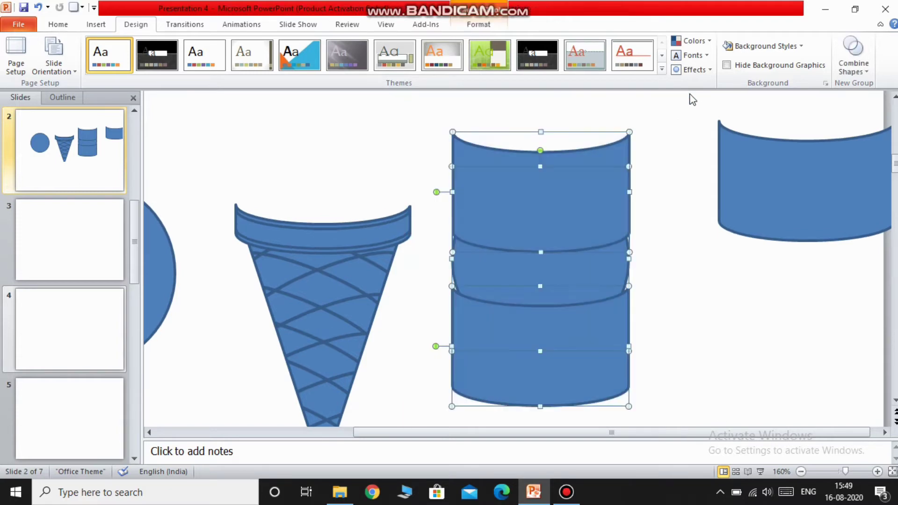
left_click(859, 51)
left_click(875, 129)
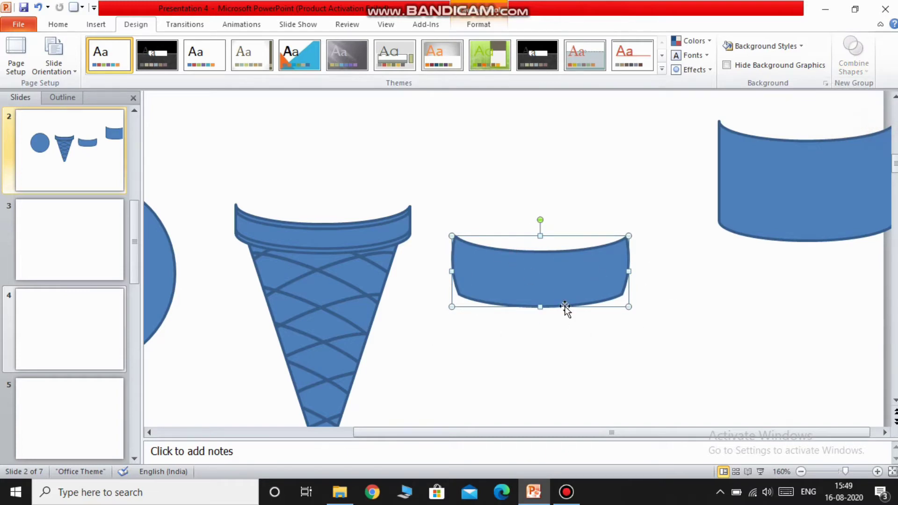
Step: Move, widen and lower the remaining band onto the cone rim, then send it to back
left_click(535, 343)
mouse_move(542, 301)
left_mouse_down()
mouse_move(404, 175)
mouse_move(321, 210)
left_mouse_up()
left_click_drag(410, 182, 416, 182)
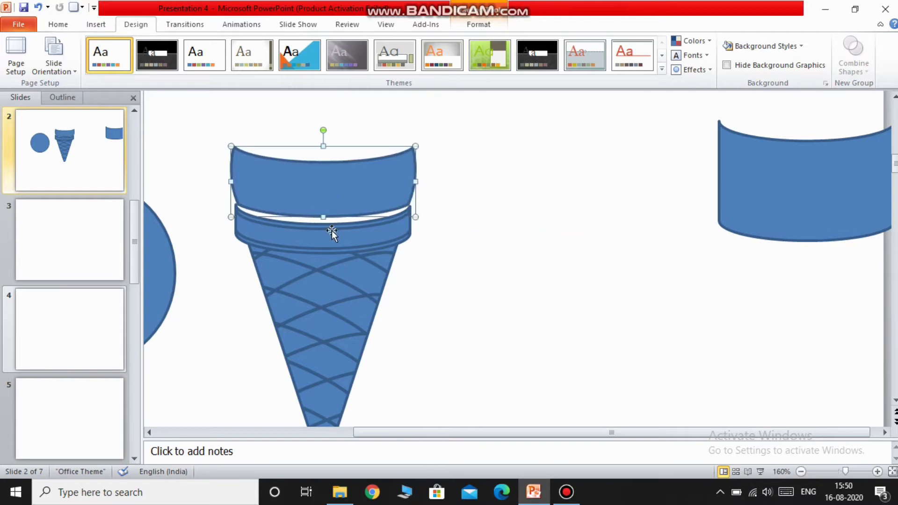
left_click_drag(327, 208, 327, 215)
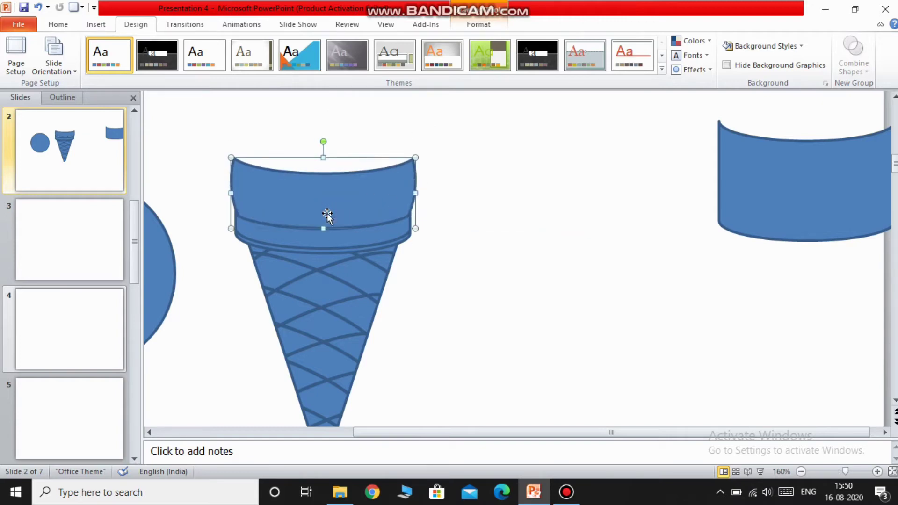
right_click(329, 212)
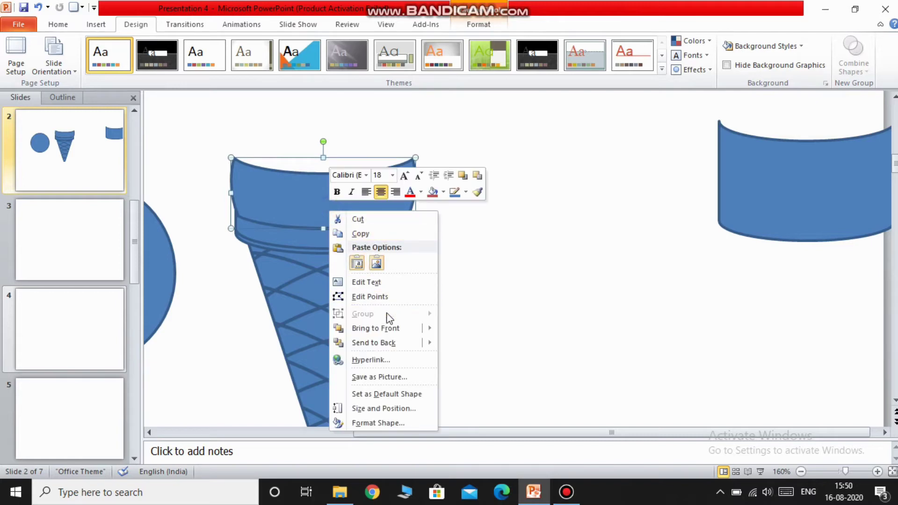
left_click(386, 343)
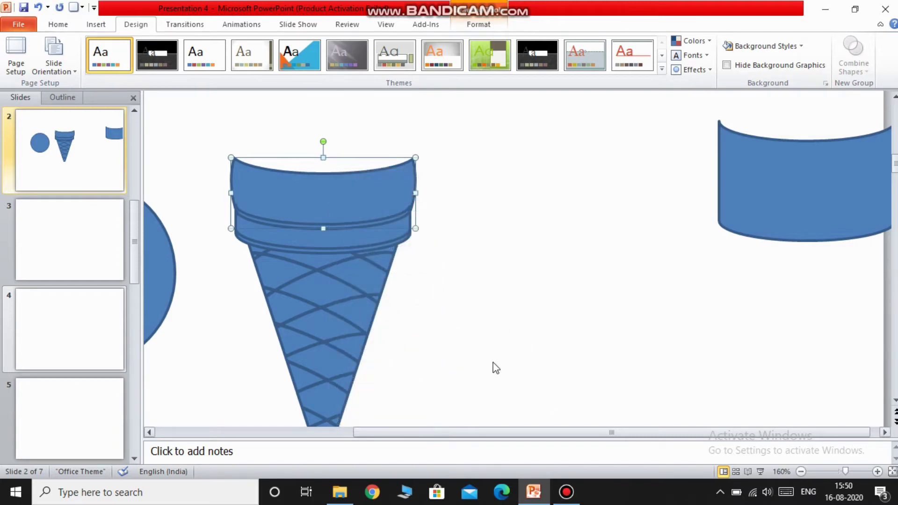
Step: Zoom in on the cone rim and make the cup band slightly taller
left_click(842, 470)
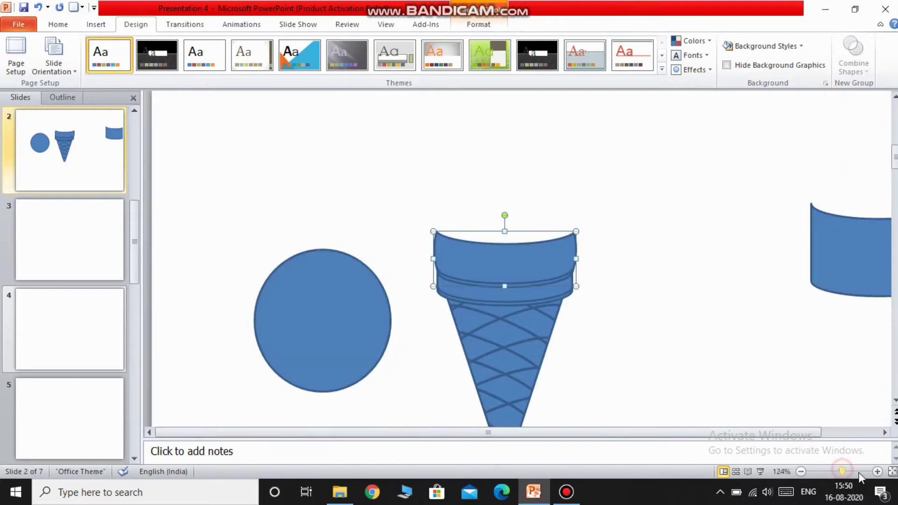
left_click_drag(845, 470, 869, 471)
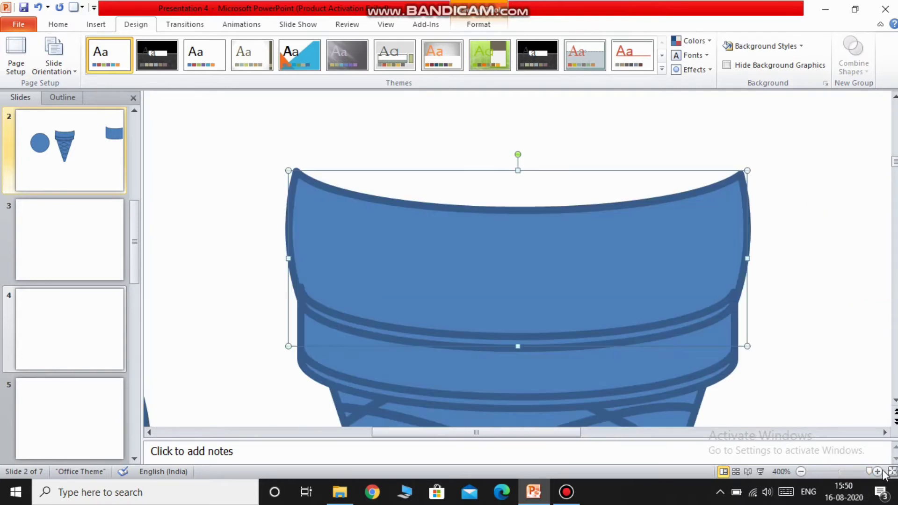
left_click_drag(554, 292, 555, 283)
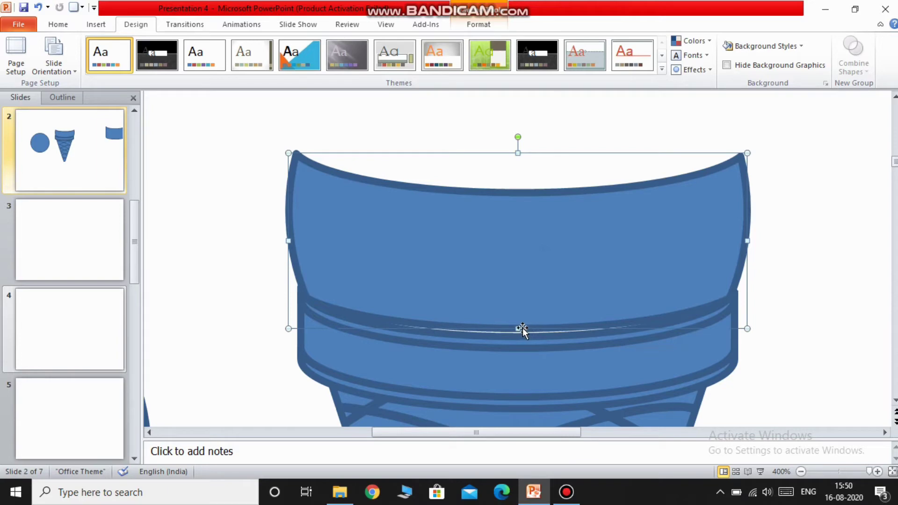
left_click_drag(519, 329, 518, 333)
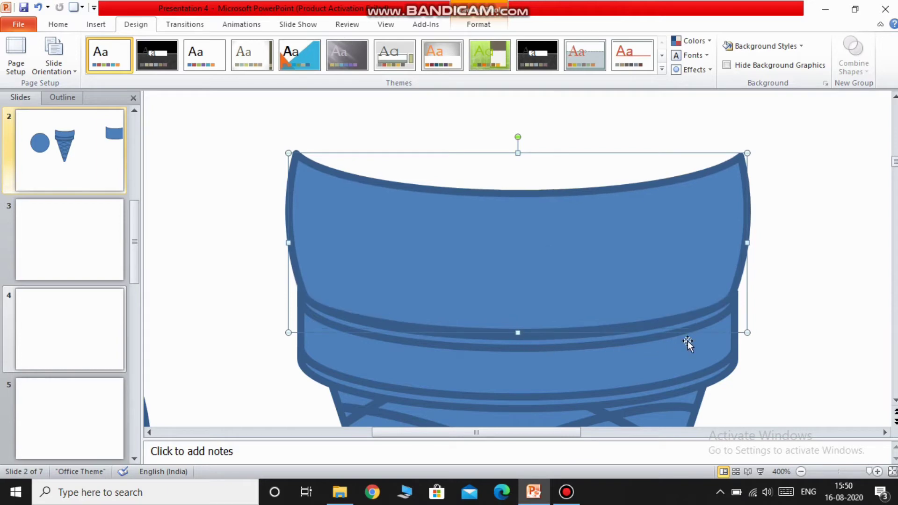
left_click(779, 351)
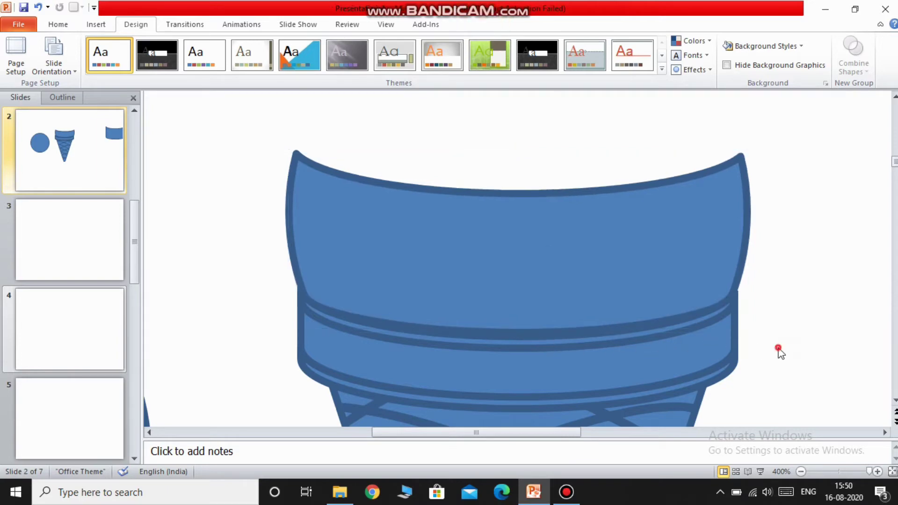
Step: Copy the rim arc and fit the pasted copy along the band's top edge as a lip
left_click(554, 347)
right_click(554, 347)
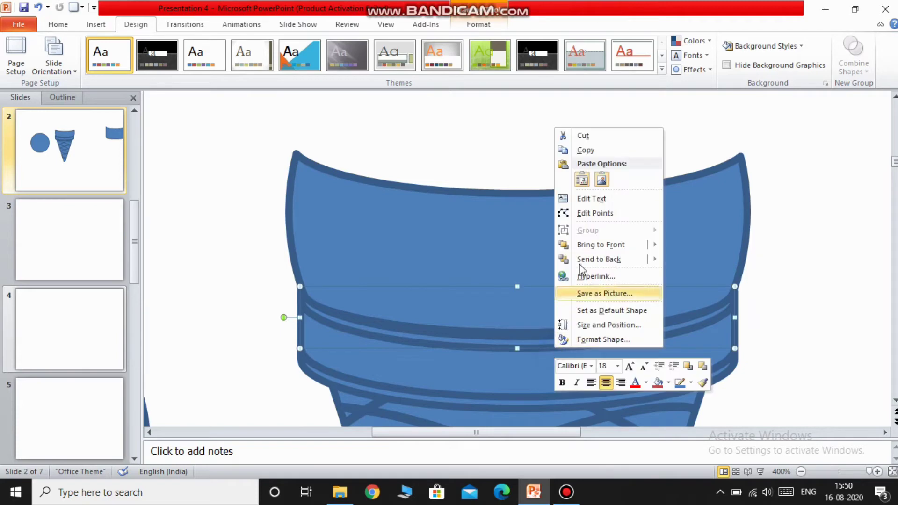
left_click(585, 151)
right_click(583, 151)
left_click(610, 202)
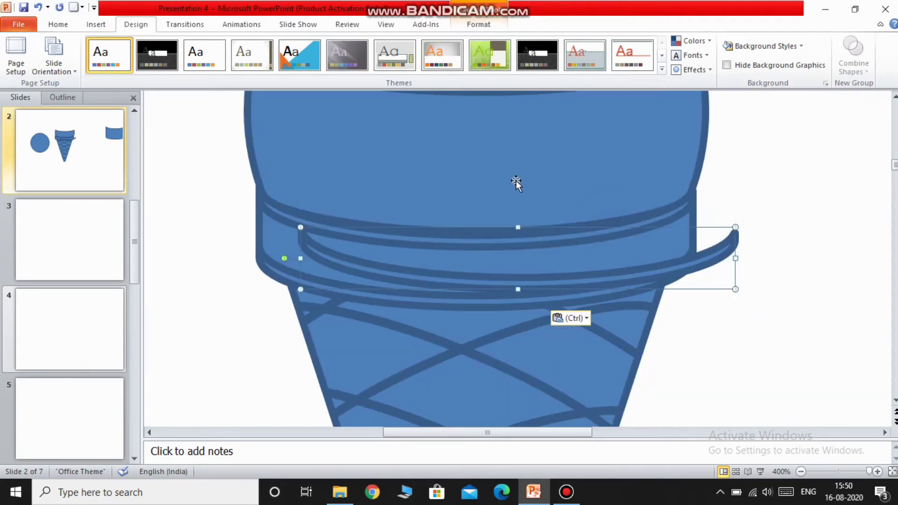
scroll(599, 251, "up", 3)
left_click_drag(684, 397, 639, 212)
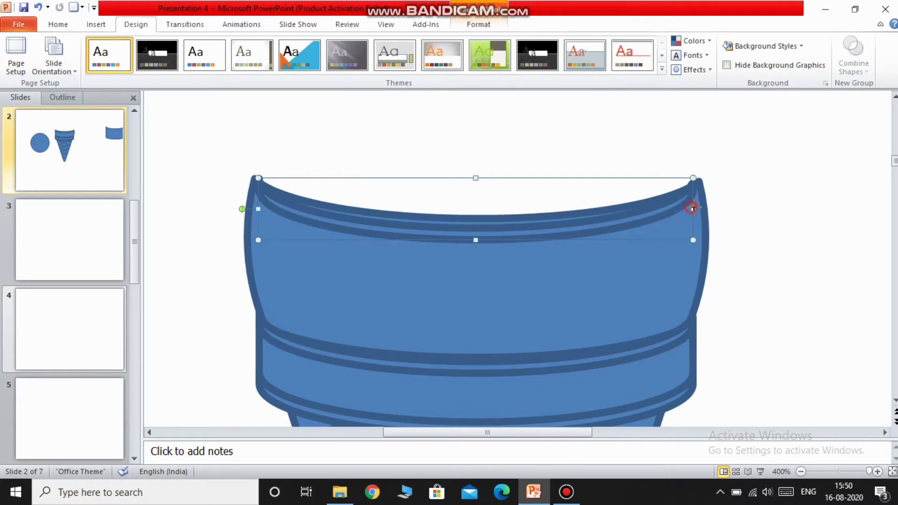
left_click_drag(693, 208, 706, 208)
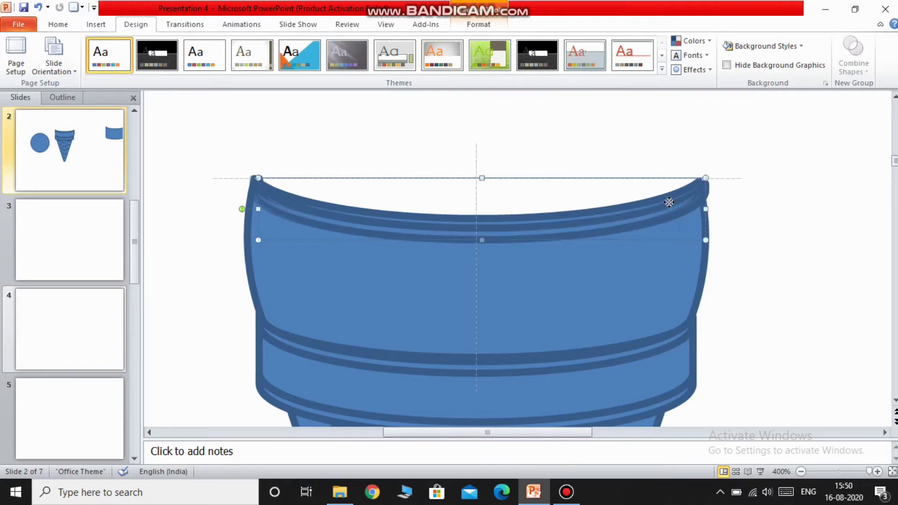
left_click_drag(670, 202, 666, 199)
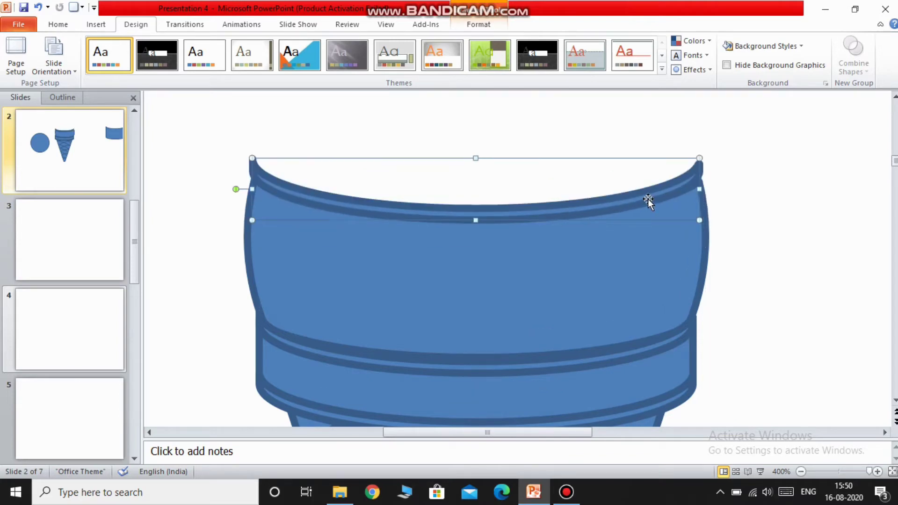
Step: Copy the lower band and paste a duplicate onto the slide
right_click(558, 383)
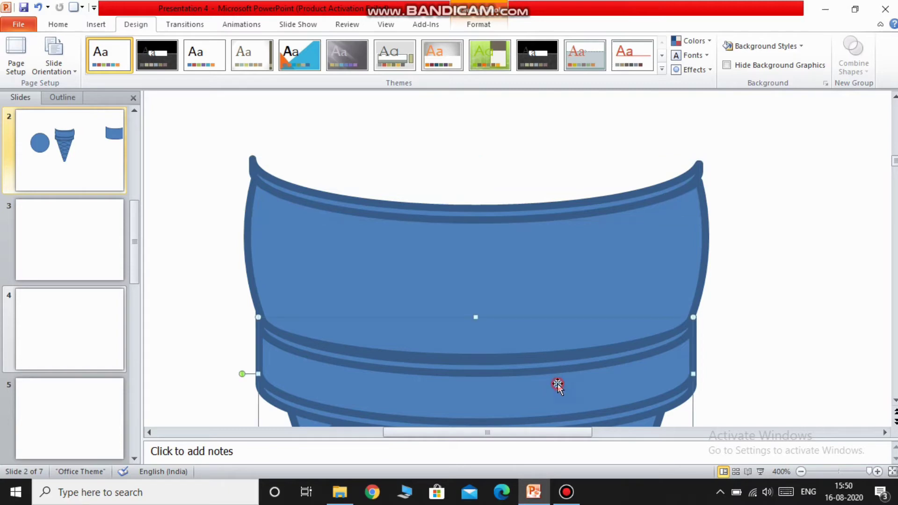
left_click(759, 357)
left_click(651, 374)
right_click(651, 374)
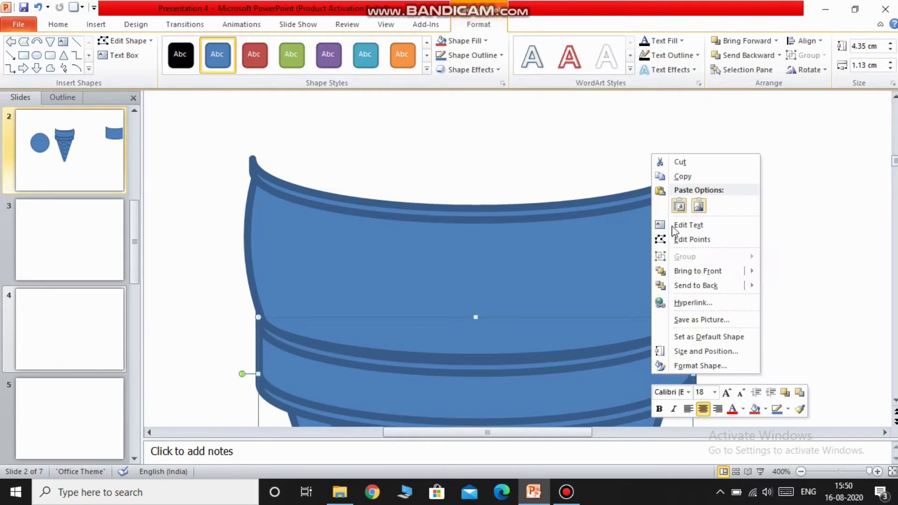
left_click(700, 177)
right_click(584, 171)
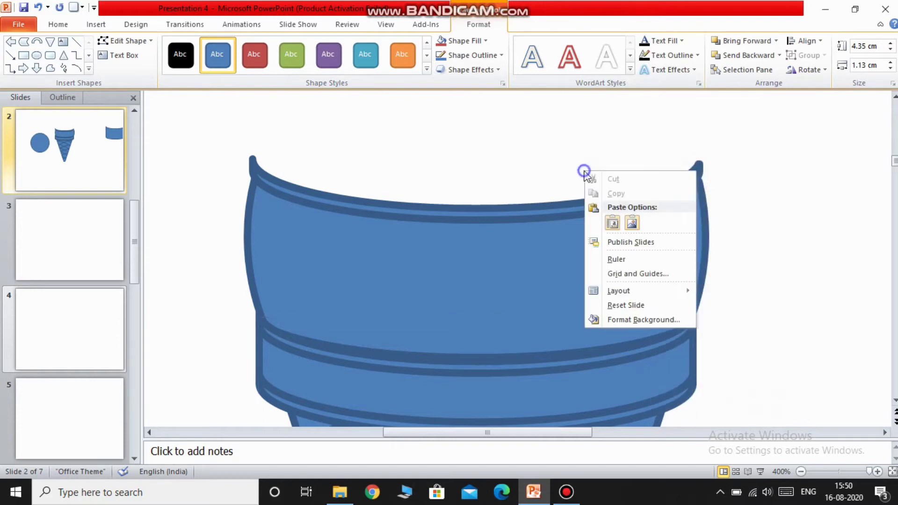
left_click(611, 224)
Step: Move the pasted band down and set a smaller scoop circle into the cone top
left_click_drag(517, 186, 644, 361)
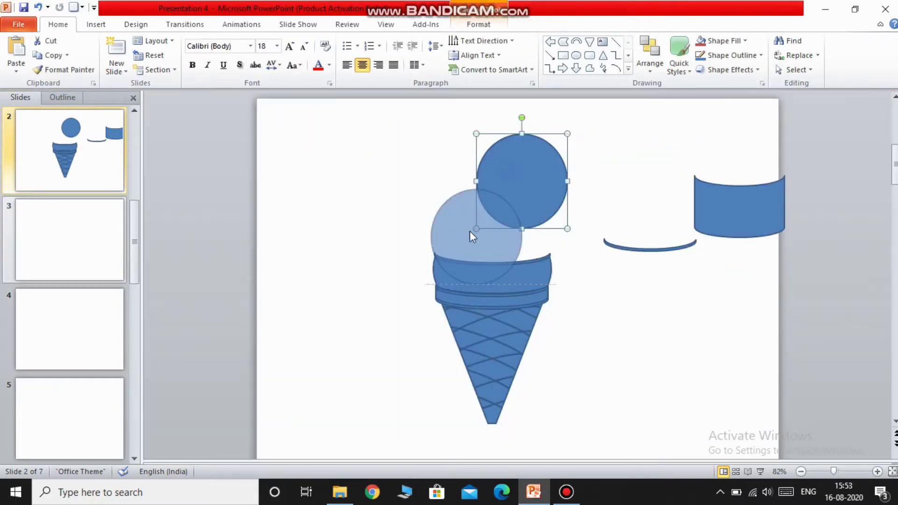
left_click_drag(472, 237, 473, 236)
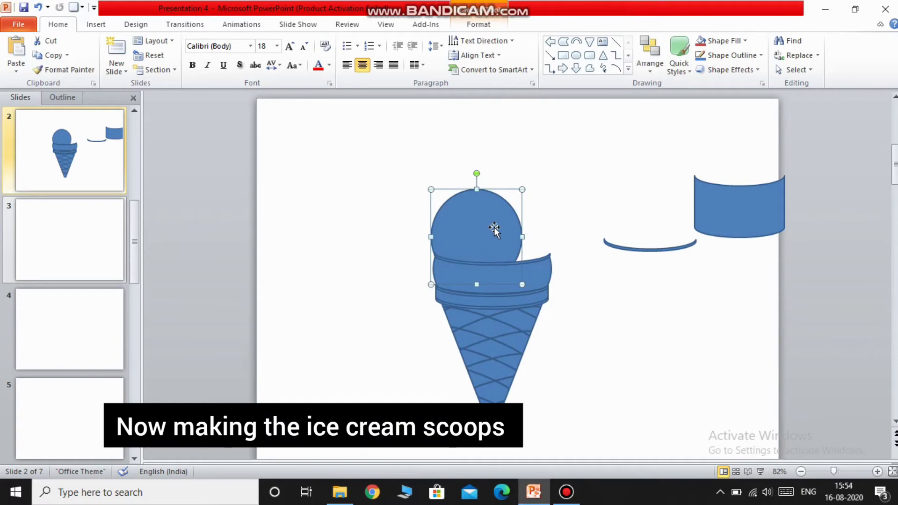
left_click_drag(522, 190, 514, 206)
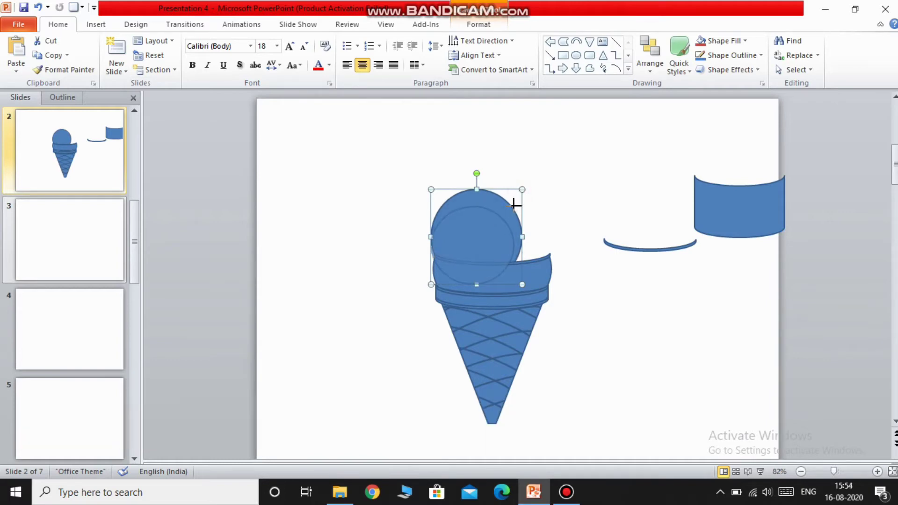
left_click_drag(486, 238, 488, 238)
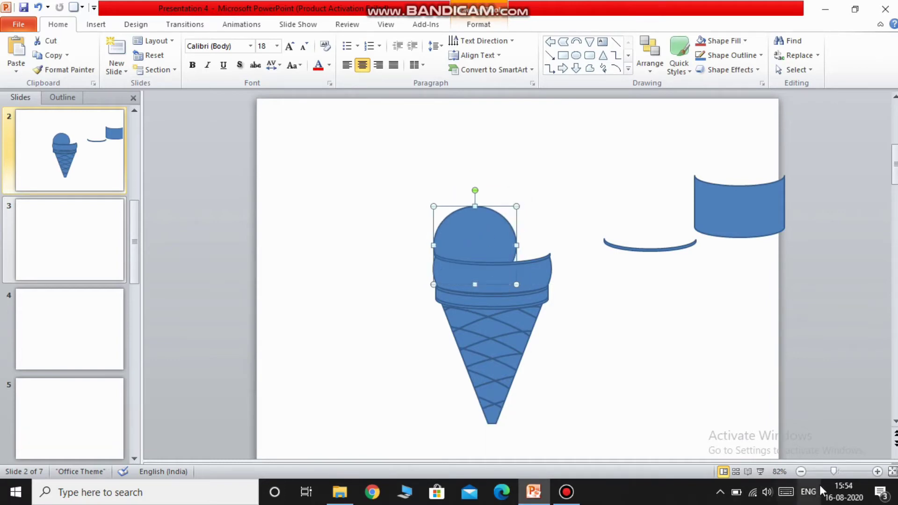
Step: Paste two copies of the scoop circle, moving one left and one over the cone
left_click(877, 472)
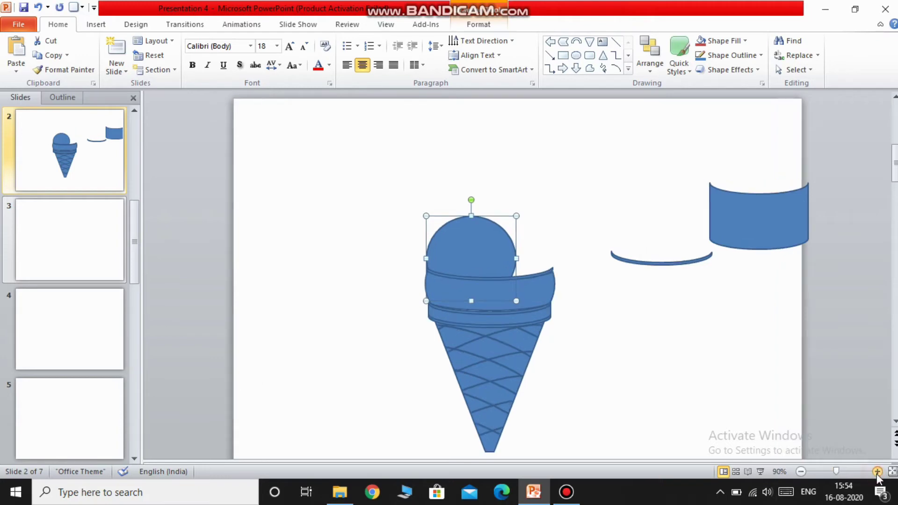
left_click(845, 471)
scroll(511, 344, "up", 1)
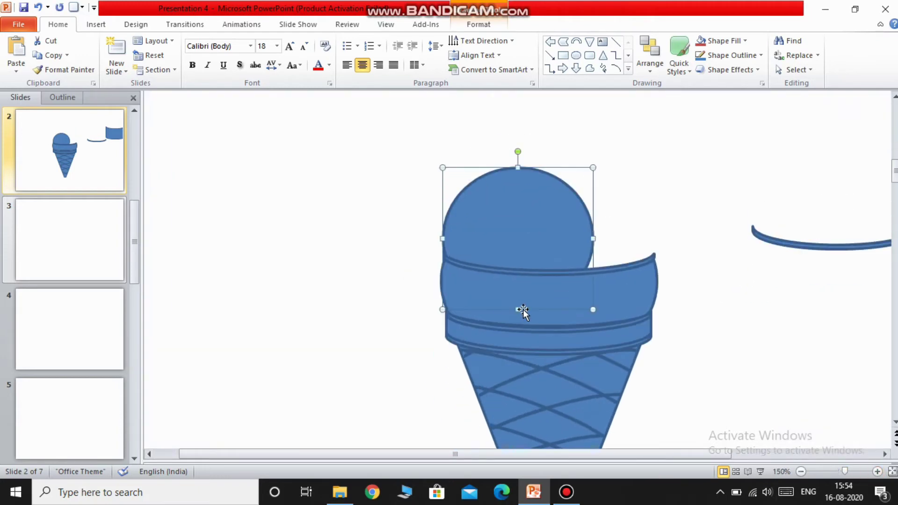
right_click(514, 231)
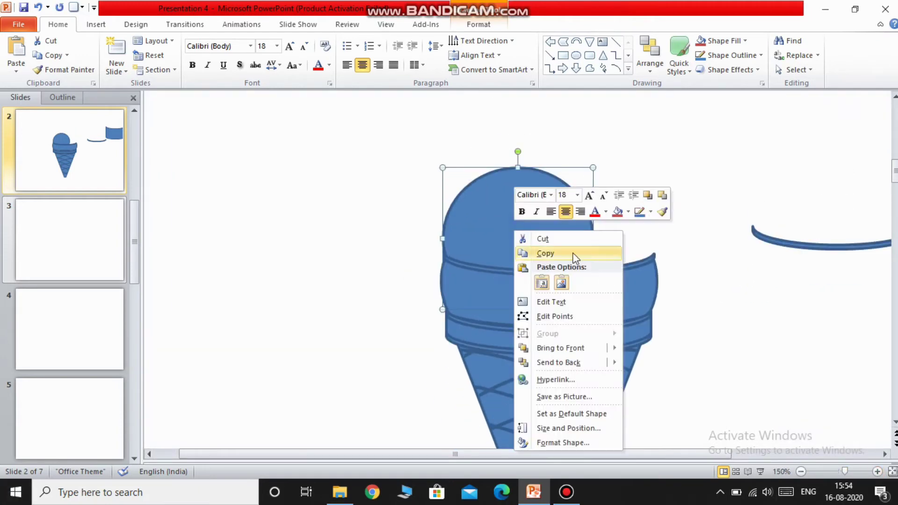
left_click(546, 254)
right_click(351, 246)
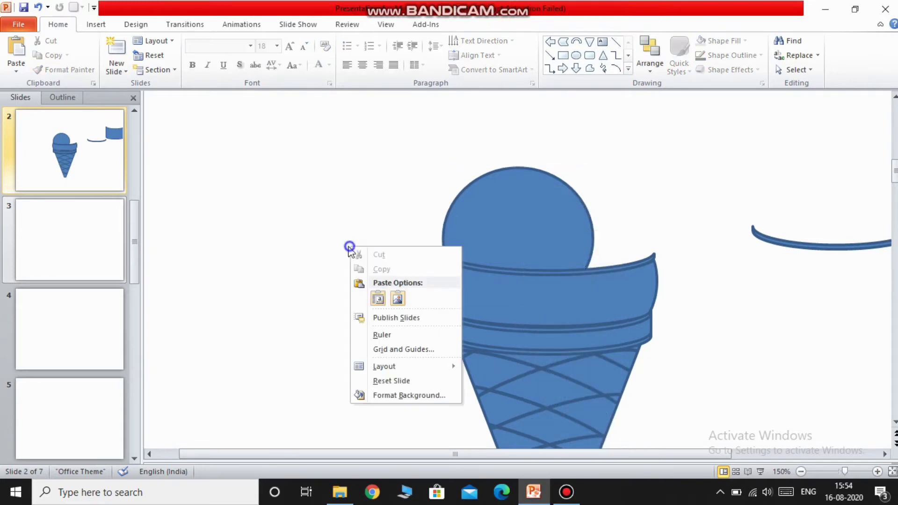
left_click(378, 303)
right_click(303, 202)
left_click(330, 252)
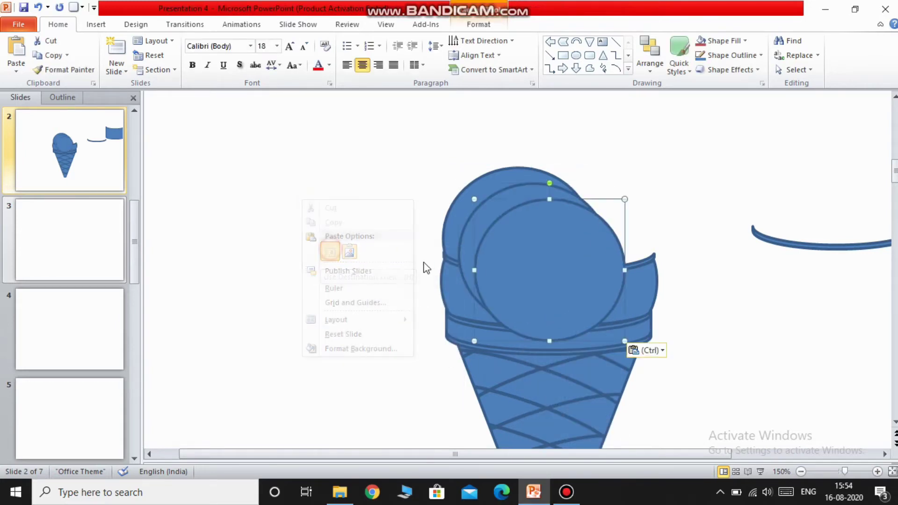
left_click_drag(480, 269, 179, 282)
mouse_move(519, 261)
left_mouse_down()
mouse_move(581, 227)
mouse_move(575, 234)
left_mouse_up()
Step: Send the dropped circle behind the other scoop and fine-tune both scoops' positions
right_click(599, 232)
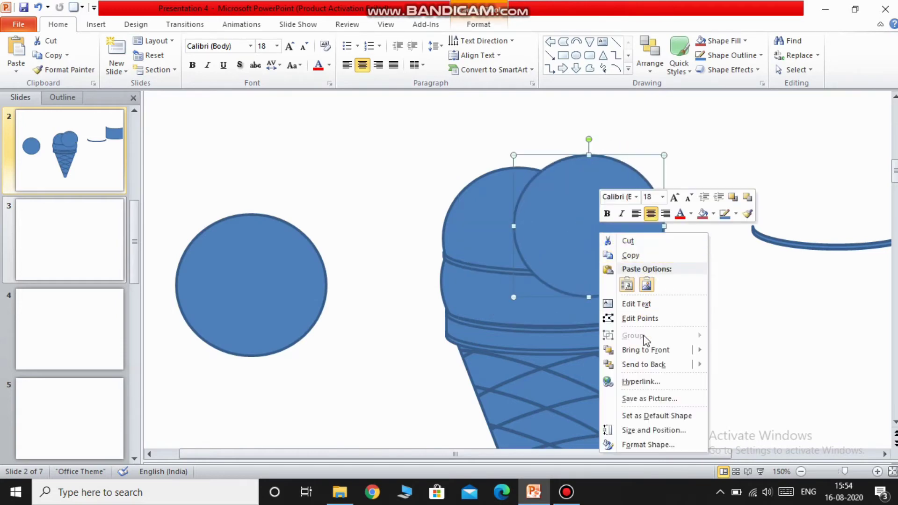
left_click(645, 364)
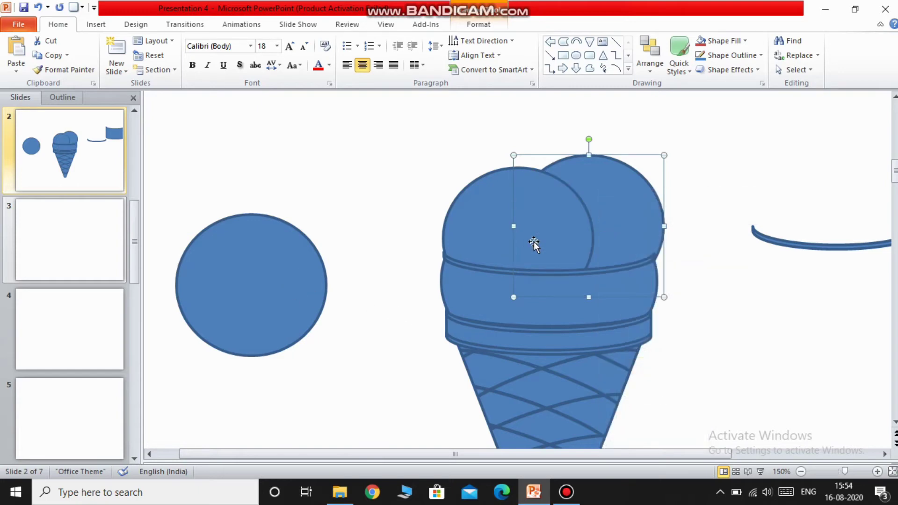
left_click_drag(497, 240, 493, 232)
left_click_drag(625, 219, 644, 226)
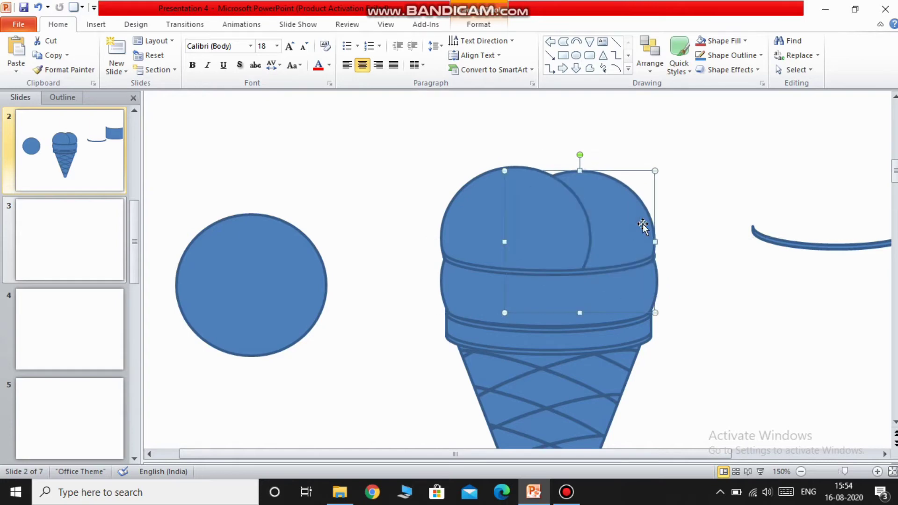
scroll(492, 236, "up", 1)
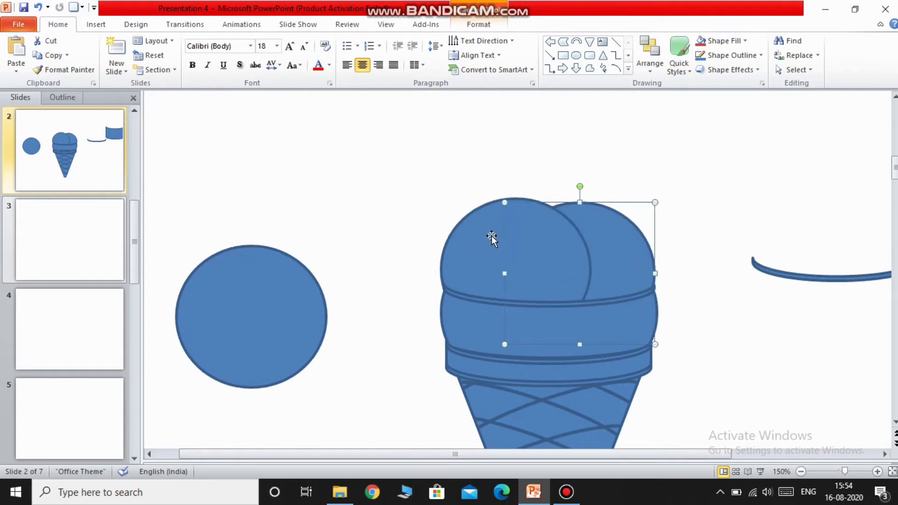
left_click(381, 209)
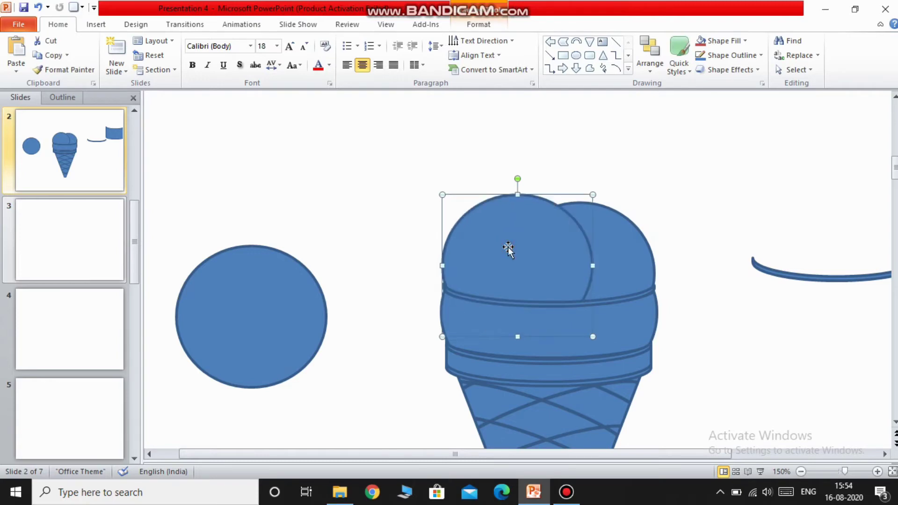
left_click_drag(508, 251, 507, 239)
left_click(347, 214)
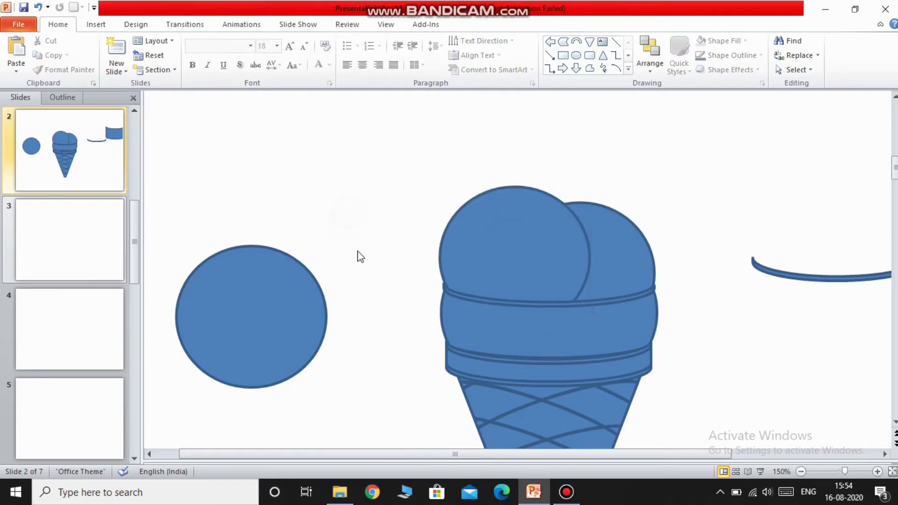
Step: Place the spare circle on the cone as the top scoop and reorder the scoops' layering
left_click_drag(303, 319, 612, 188)
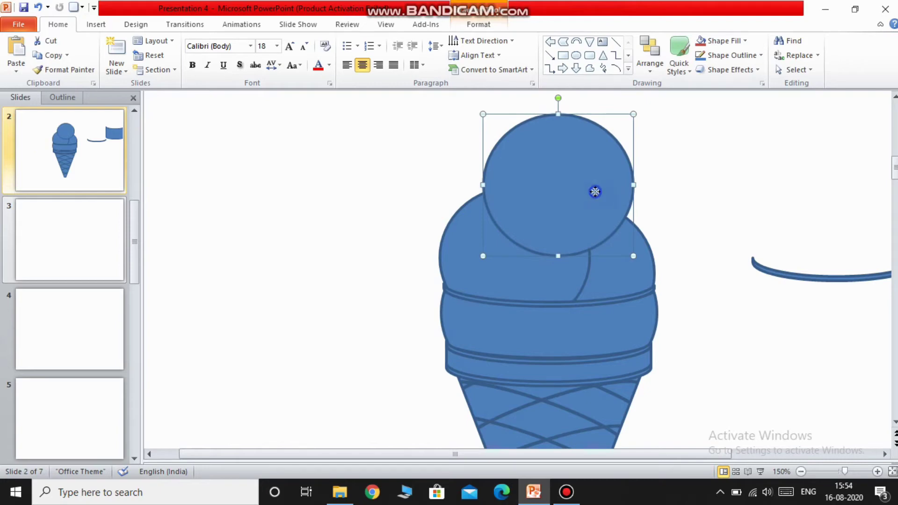
right_click(595, 191)
left_click(636, 324)
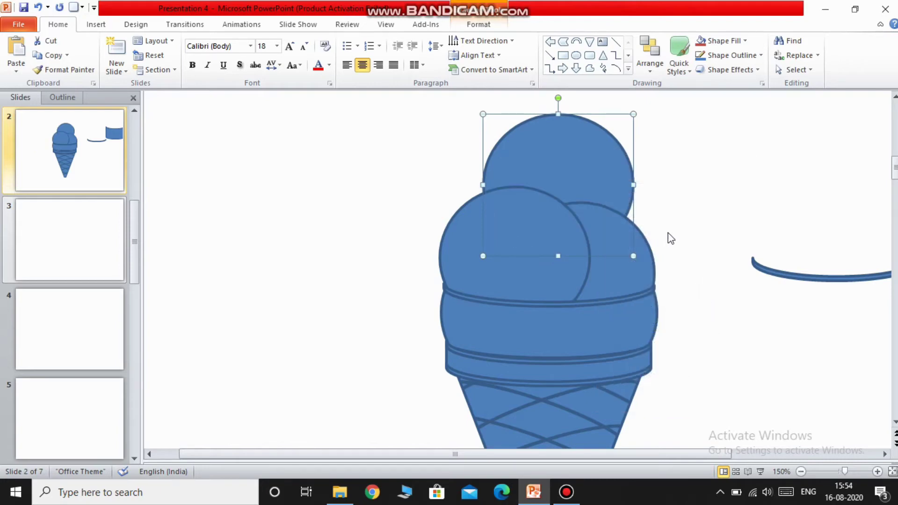
left_click(678, 249)
left_click(616, 253)
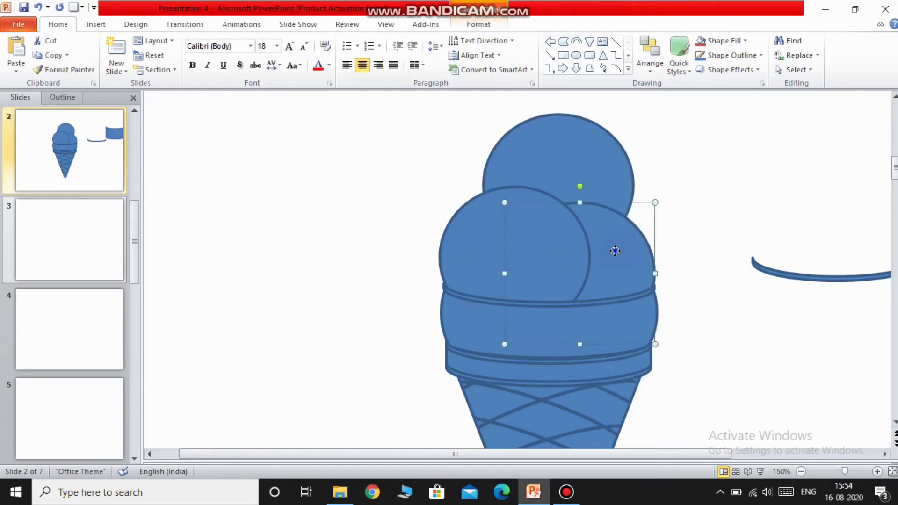
right_click(616, 253)
left_click(660, 382)
left_click(693, 271)
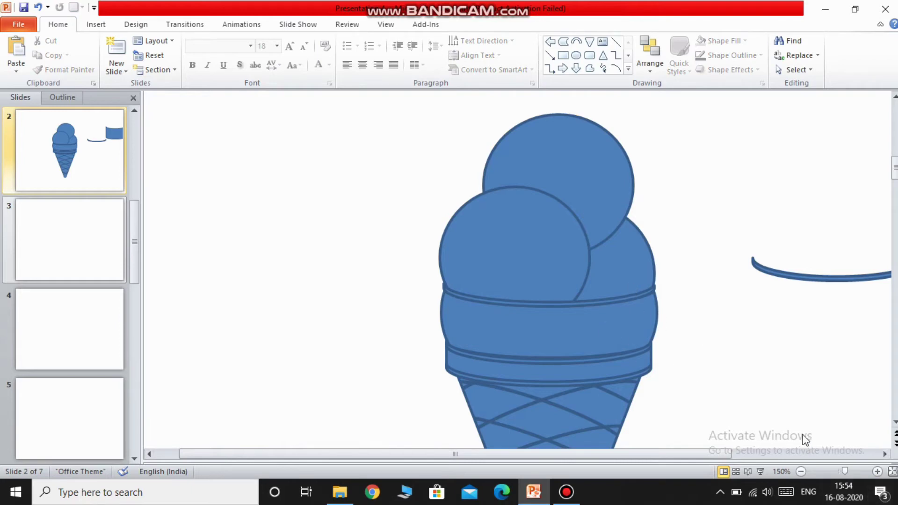
Step: Zoom out and drag the bucket's arc and rectangle off to the right of the ice cream
left_click_drag(846, 472, 832, 471)
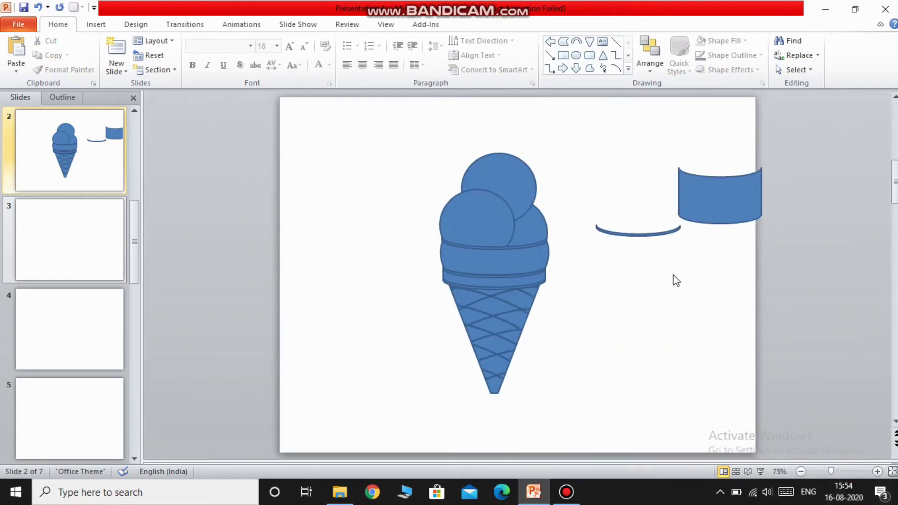
left_click_drag(646, 237, 831, 231)
left_click_drag(753, 200, 889, 197)
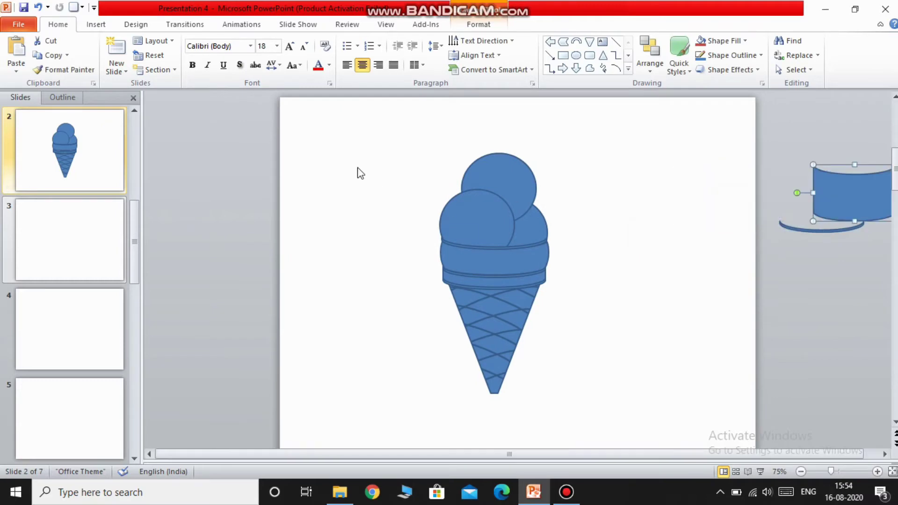
Step: Select the ice-cream cone shapes, then draw a tall narrow rectangle for the wafer stick
left_click_drag(341, 131, 618, 444)
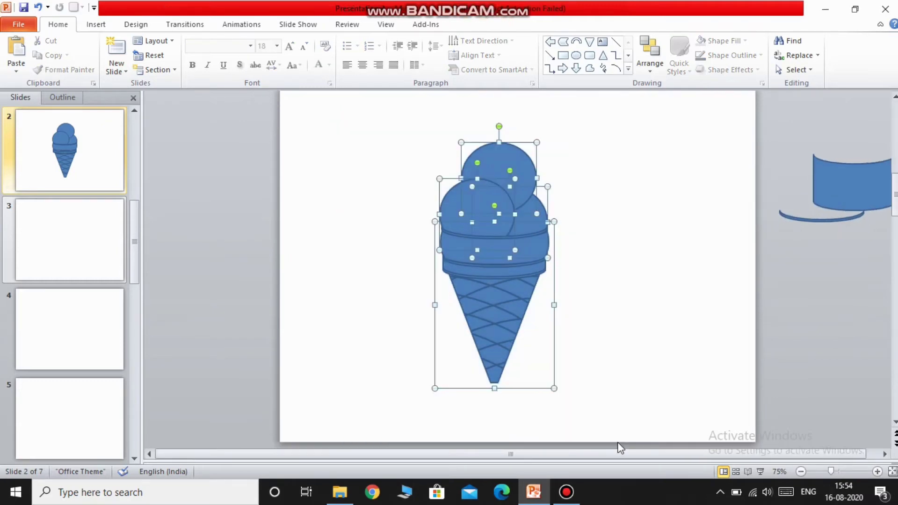
right_click(510, 218)
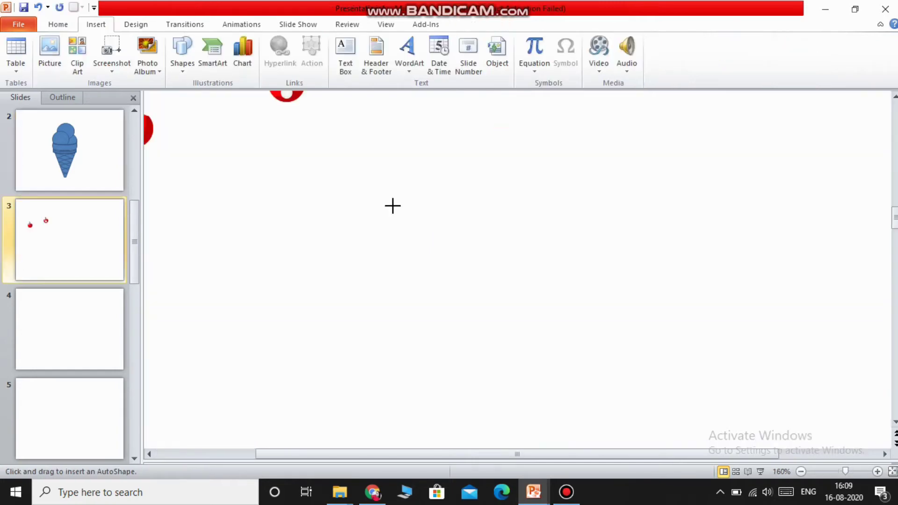
left_click_drag(388, 189, 430, 430)
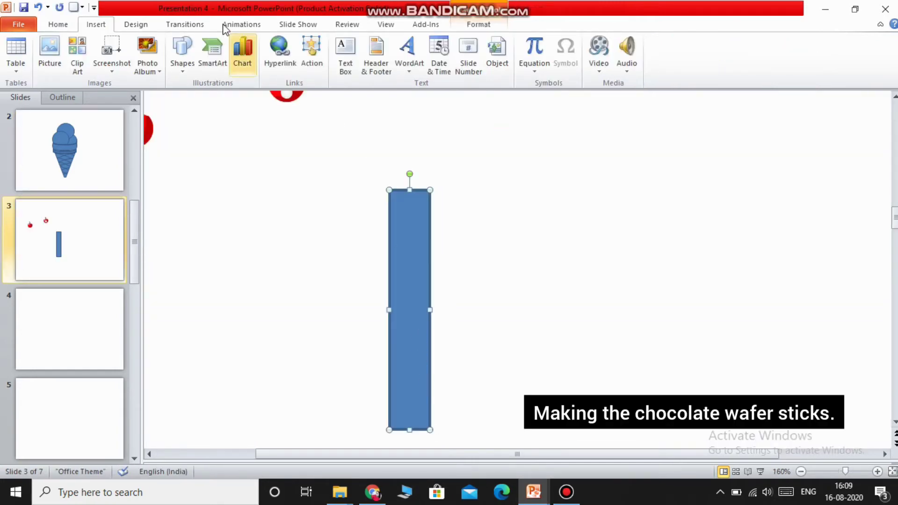
Step: Draw an oval across the top of the tall rectangle as its cap
left_click(183, 51)
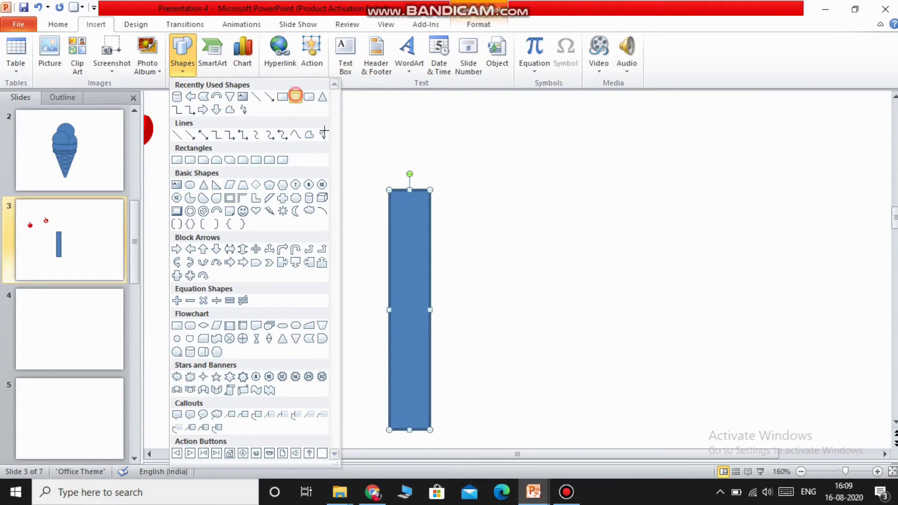
left_click(295, 96)
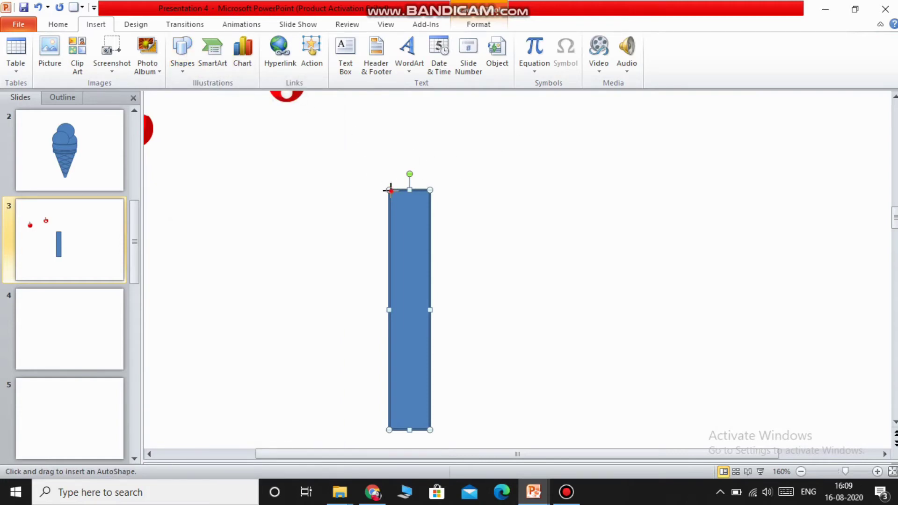
mouse_move(391, 190)
left_mouse_down()
mouse_move(427, 219)
mouse_move(412, 192)
left_mouse_up()
left_click(473, 195)
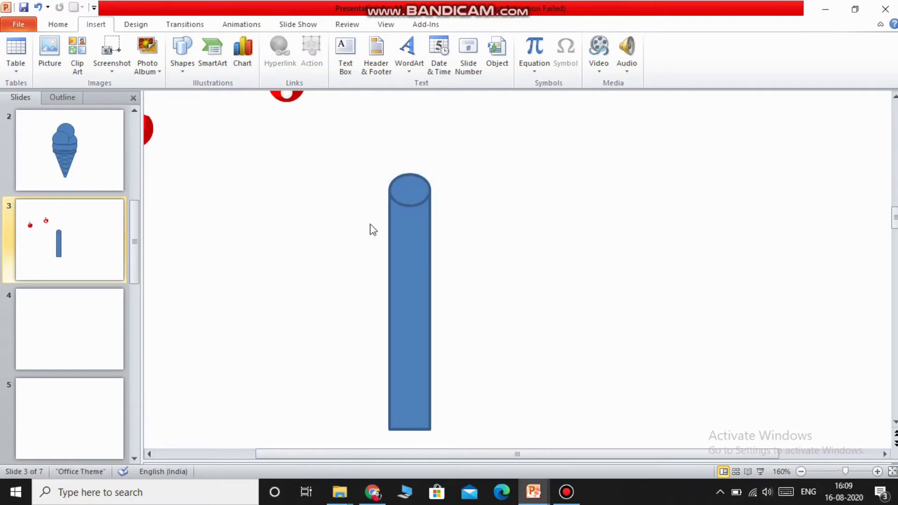
Step: Copy the oval cap and paste a duplicate onto the slide
left_click(408, 197)
right_click(415, 197)
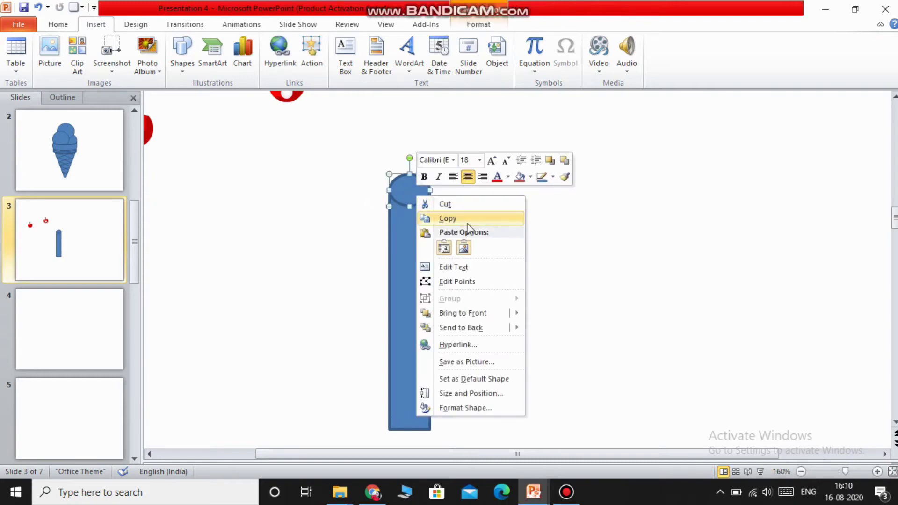
left_click(558, 259)
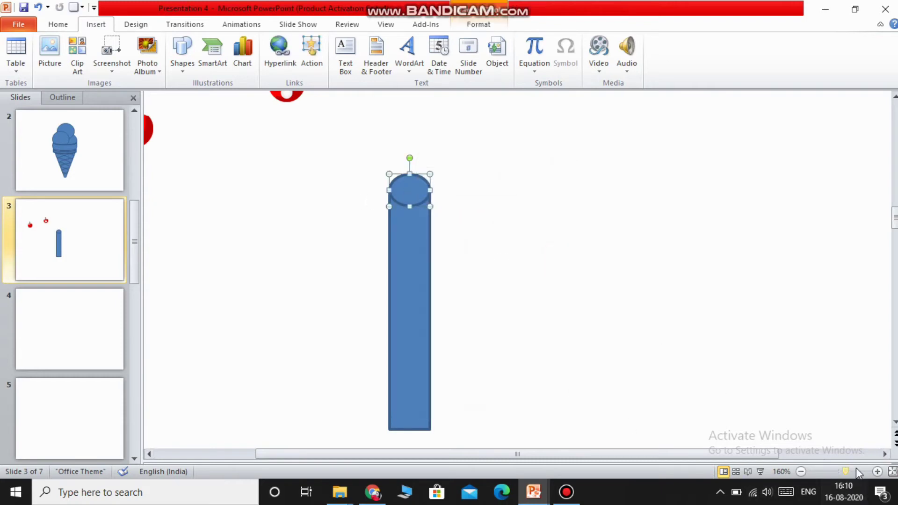
right_click(414, 188)
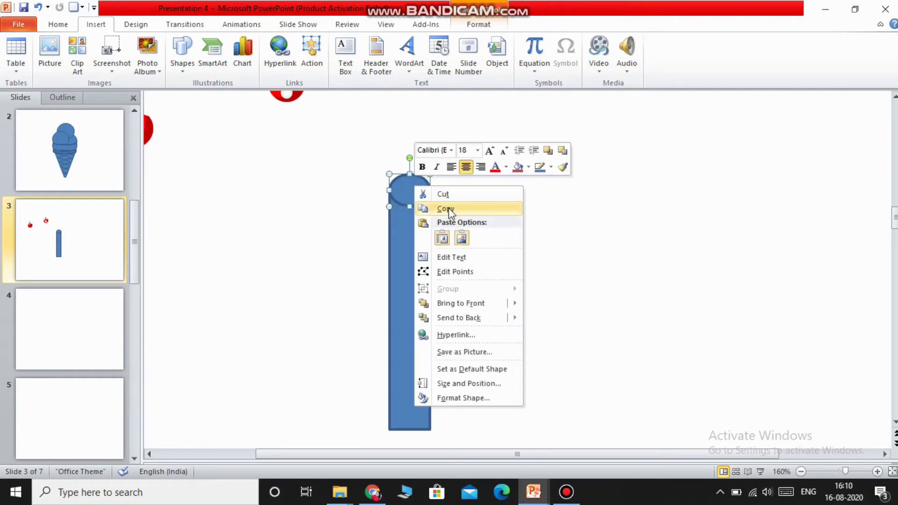
left_click(446, 209)
right_click(492, 209)
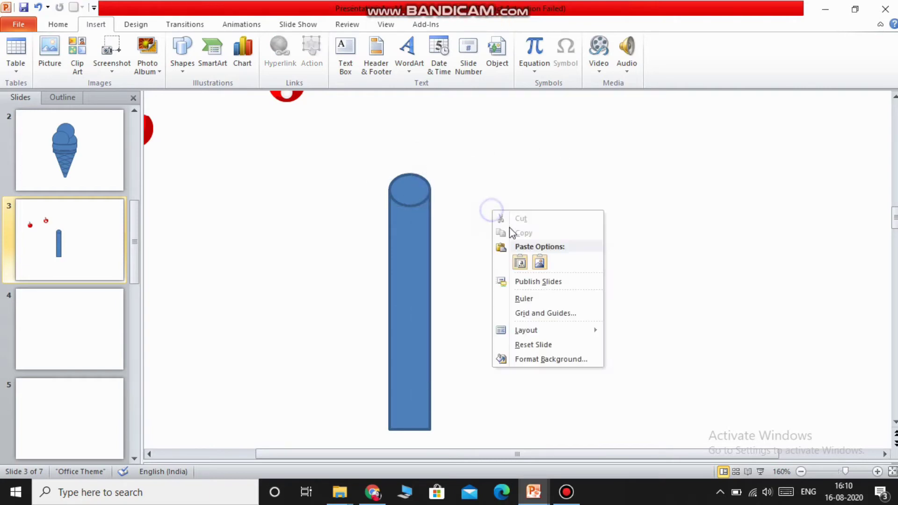
left_click(519, 263)
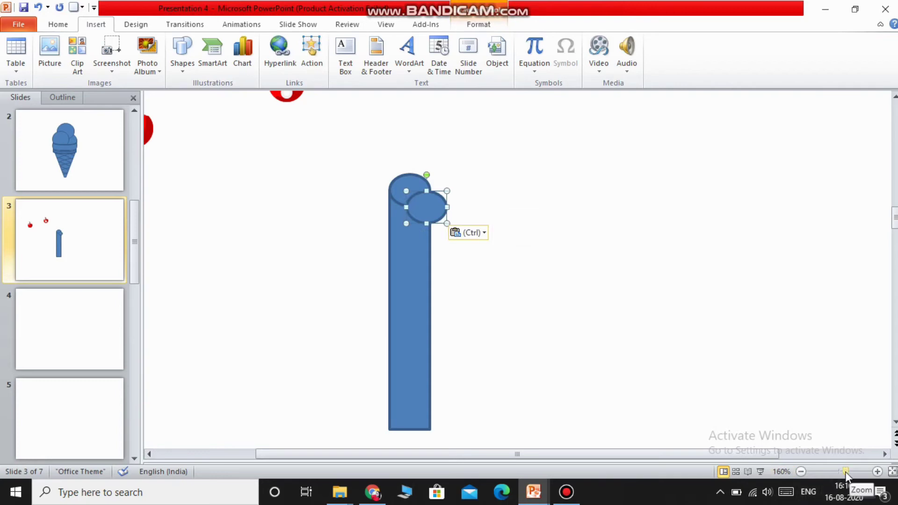
Step: Shrink the pasted oval and nest it inside the stick's top, then draw a curved arc
left_click_drag(846, 471, 871, 471)
scroll(515, 267, "up", 1)
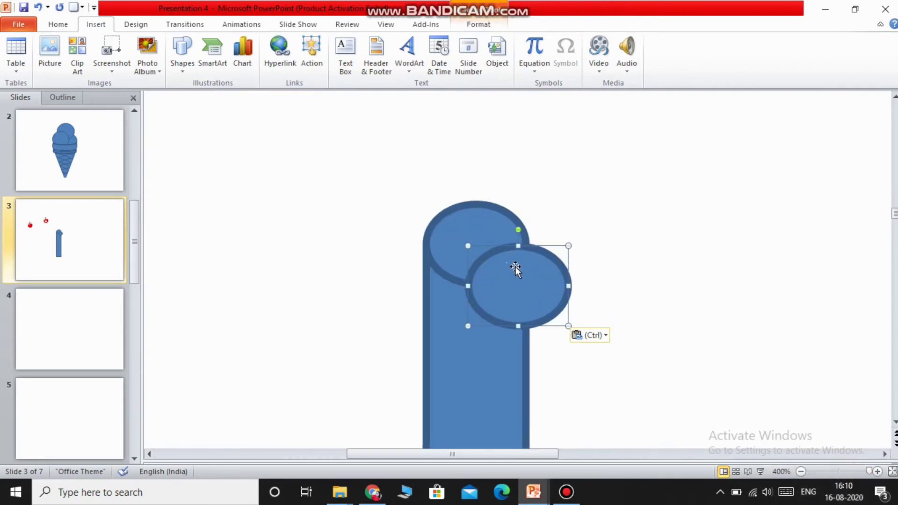
left_click_drag(567, 245, 547, 264)
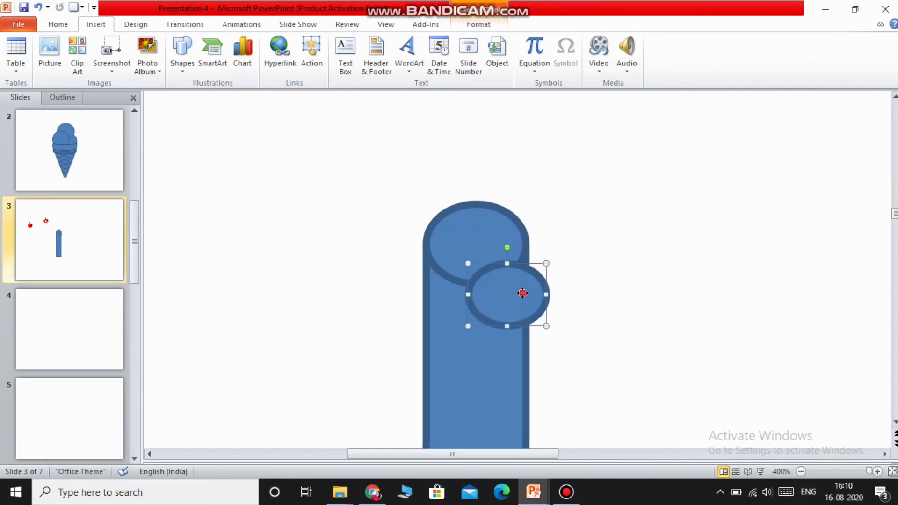
left_click_drag(522, 293, 493, 245)
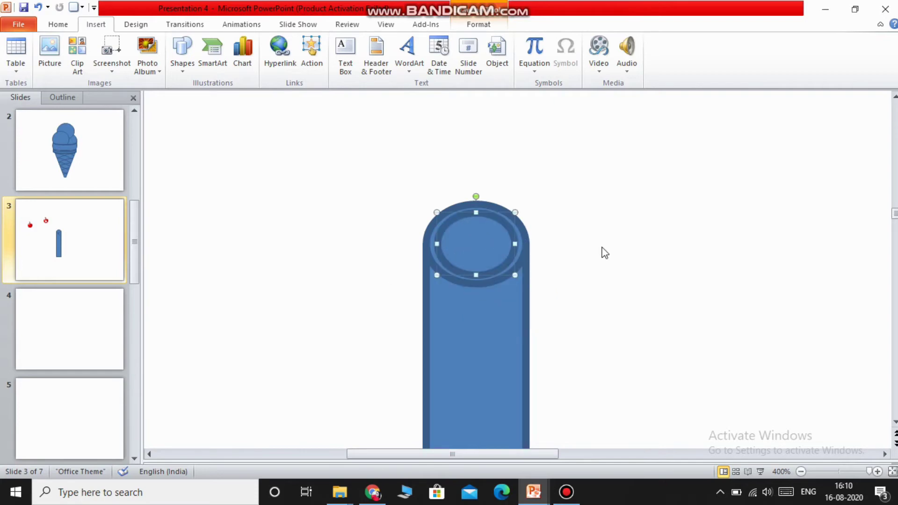
left_click(584, 255)
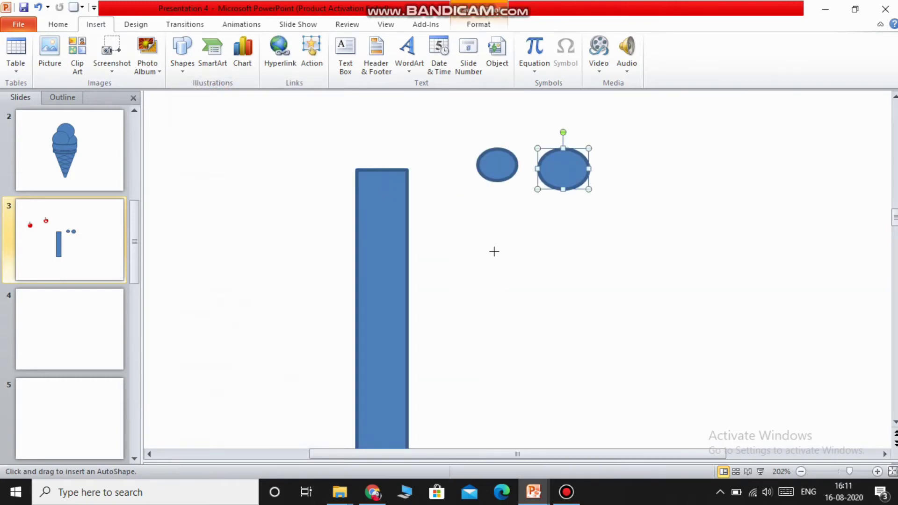
mouse_move(456, 239)
left_mouse_down()
mouse_move(564, 290)
mouse_move(538, 261)
mouse_move(564, 265)
left_mouse_up()
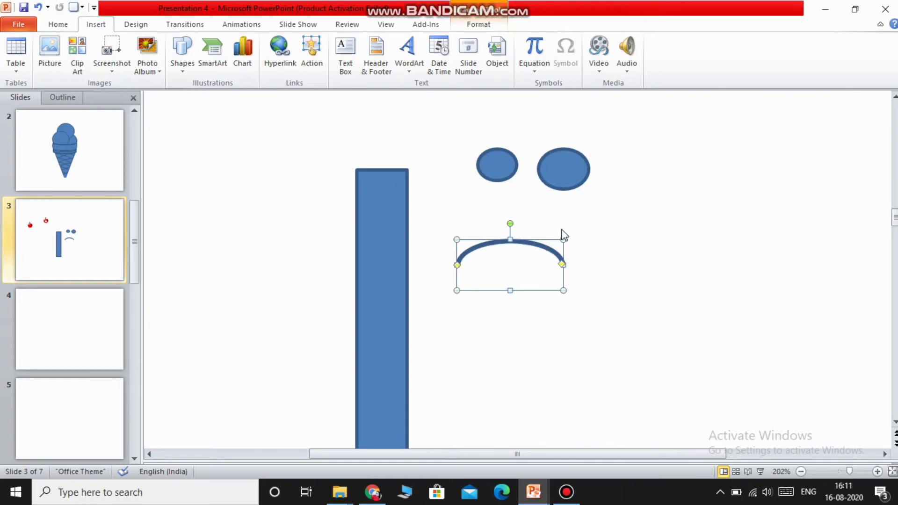
Step: Adjust the arc's ends and curvature and set it on top of the stick
mouse_move(563, 236)
left_mouse_down()
mouse_move(519, 244)
mouse_move(406, 195)
mouse_move(370, 248)
mouse_move(389, 230)
mouse_move(379, 241)
left_mouse_up()
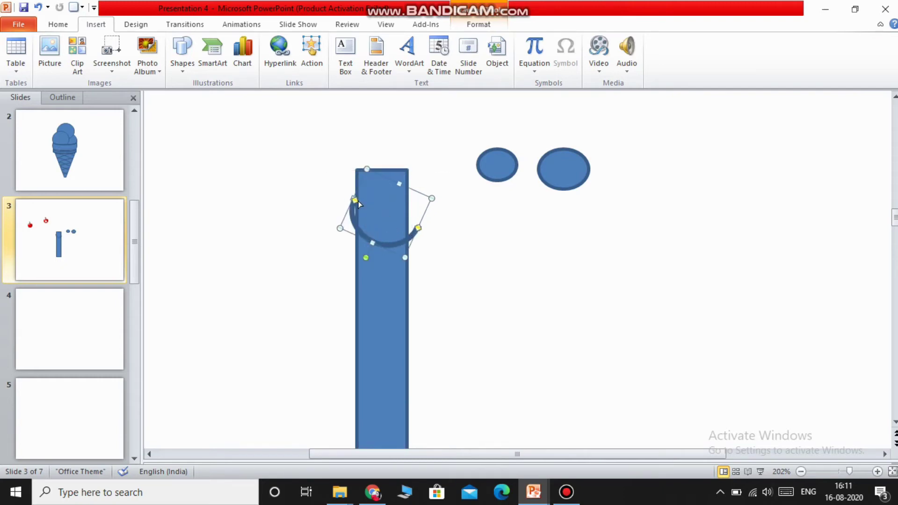
left_click_drag(358, 201, 356, 202)
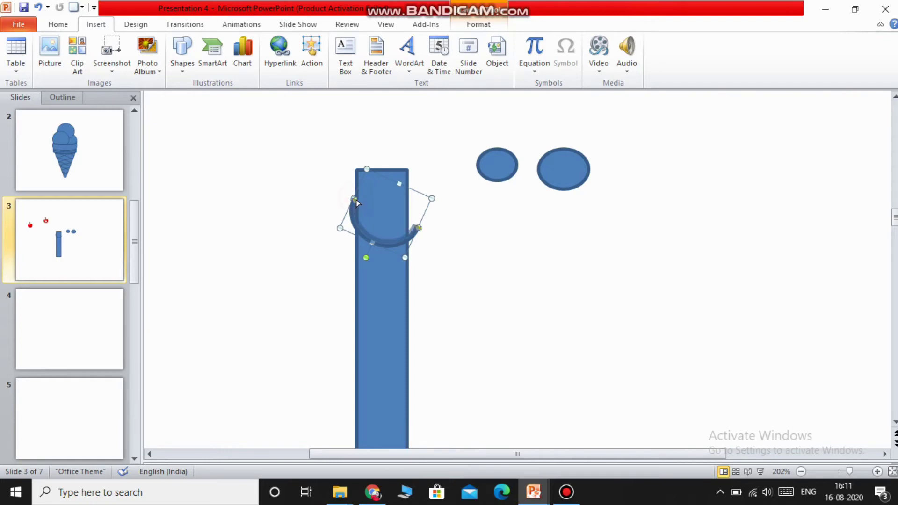
left_click(436, 245)
left_click_drag(384, 247, 381, 225)
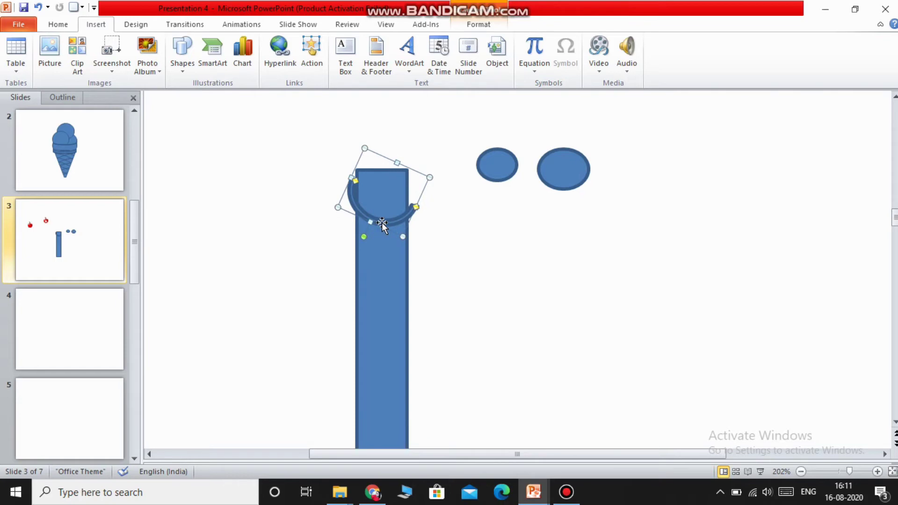
Step: Paste two copies of the arc and stack them beneath the first on the bar
right_click(382, 222)
right_click(461, 246)
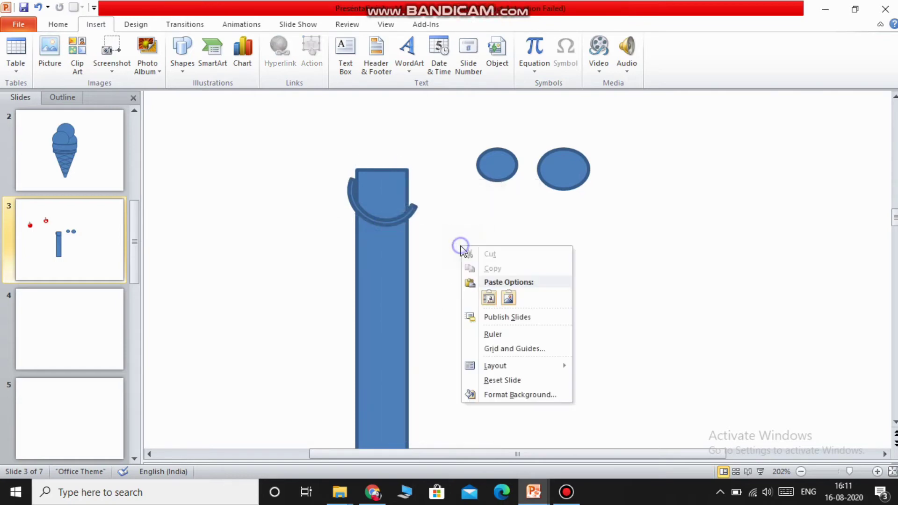
left_click(489, 297)
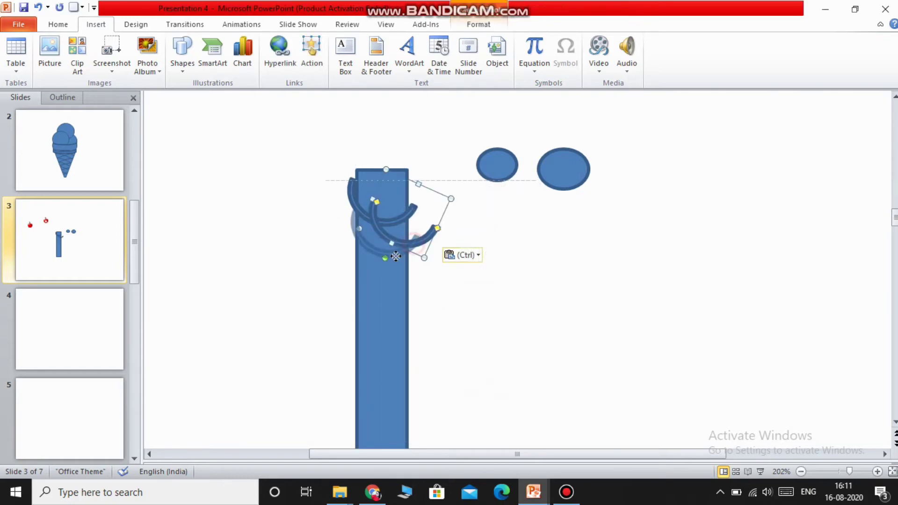
left_click_drag(413, 244, 390, 259)
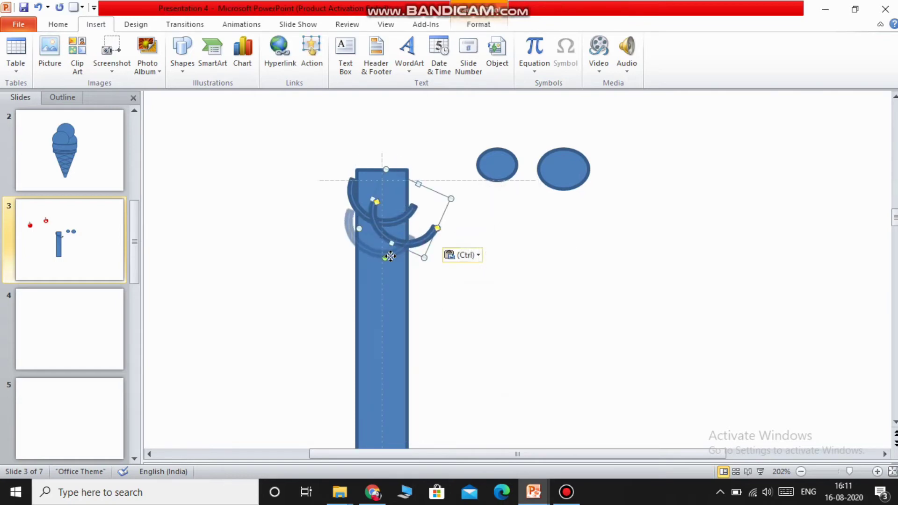
right_click(432, 256)
left_click(453, 302)
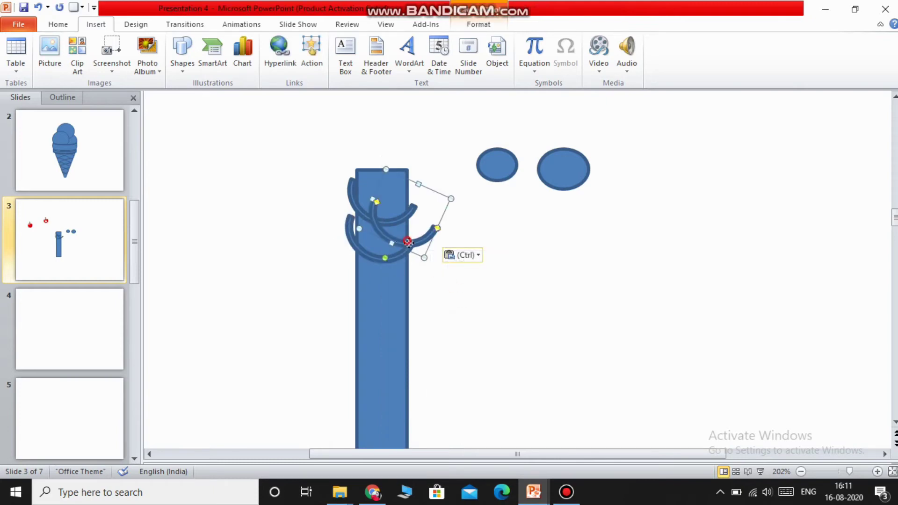
left_click_drag(409, 242, 383, 294)
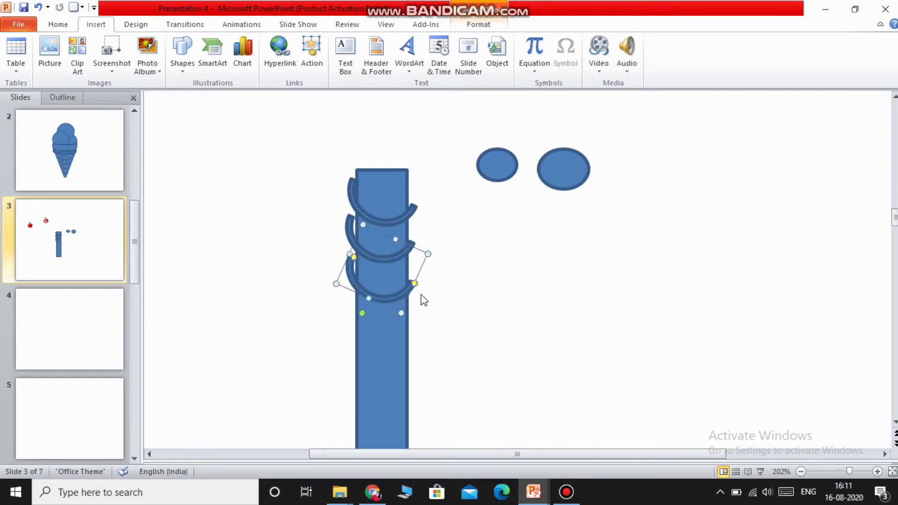
Step: Paste four more copies of the arc onto the slide
right_click(445, 290)
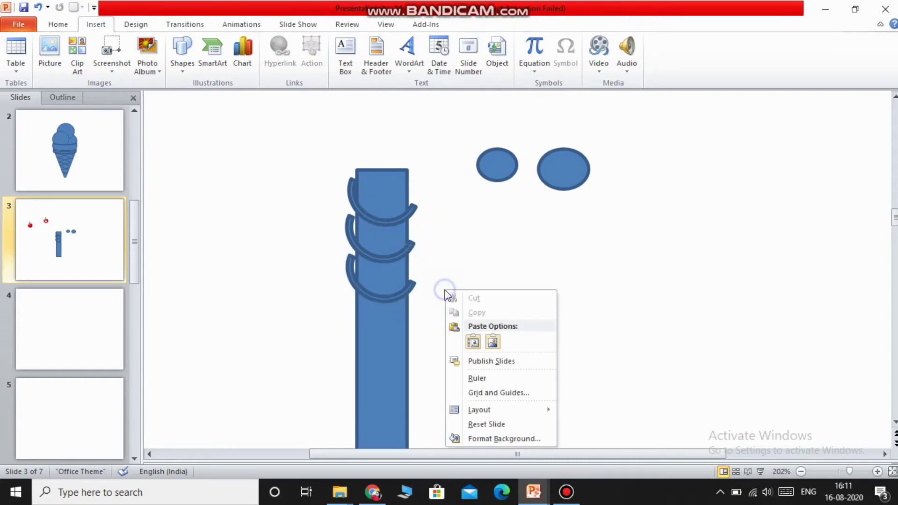
left_click(473, 342)
right_click(513, 296)
left_click(541, 348)
right_click(518, 311)
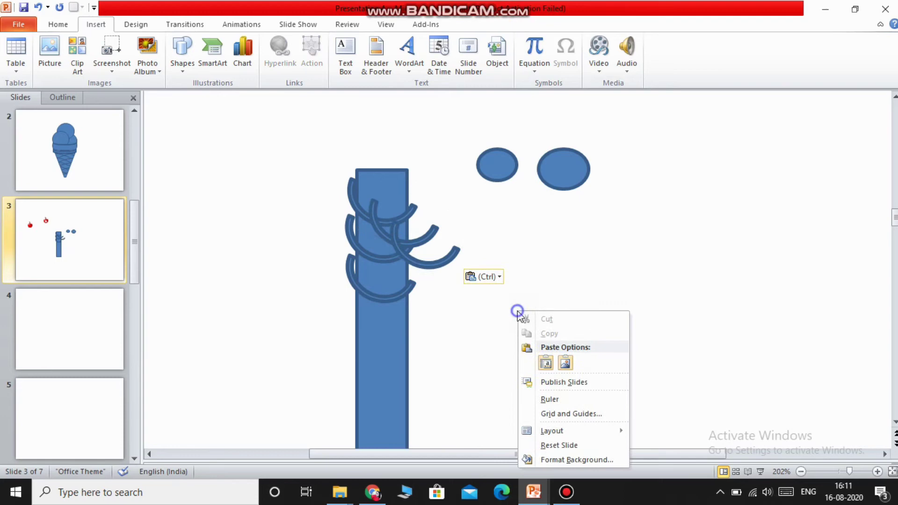
left_click(545, 363)
right_click(515, 271)
left_click(543, 321)
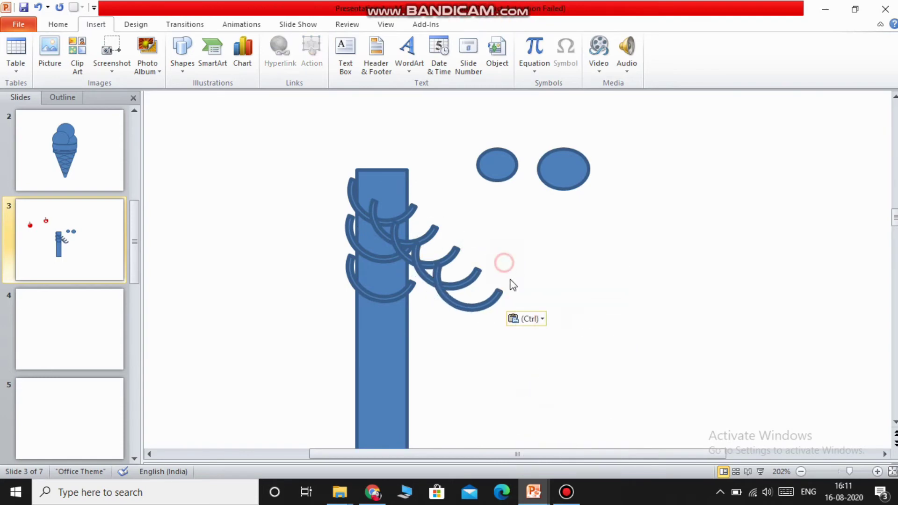
Step: Drag the spare arcs down the bar until they reach its bottom
scroll(468, 280, "down", 1)
left_click_drag(484, 246, 400, 281)
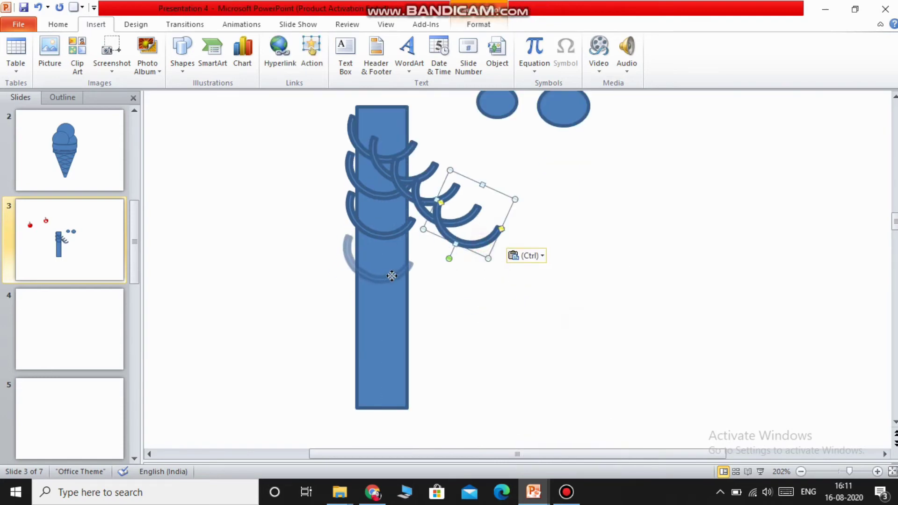
left_click_drag(446, 224, 388, 327)
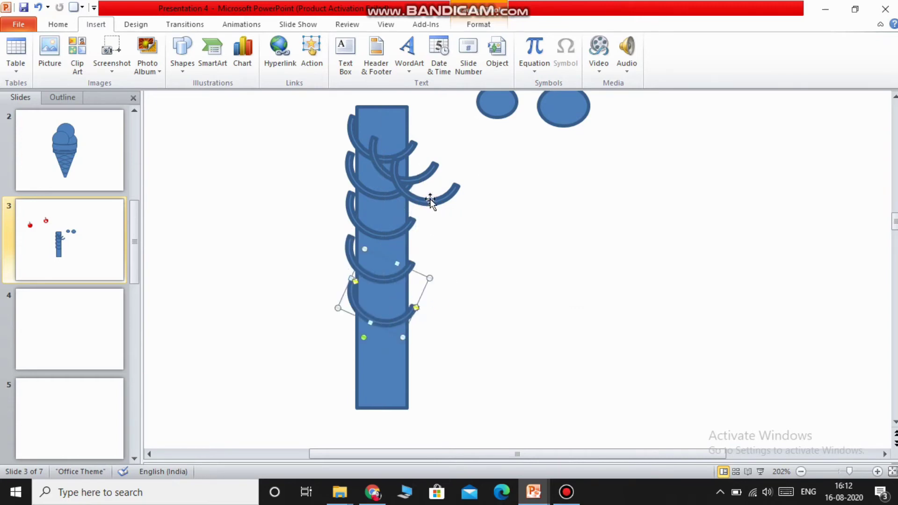
left_click_drag(430, 200, 386, 372)
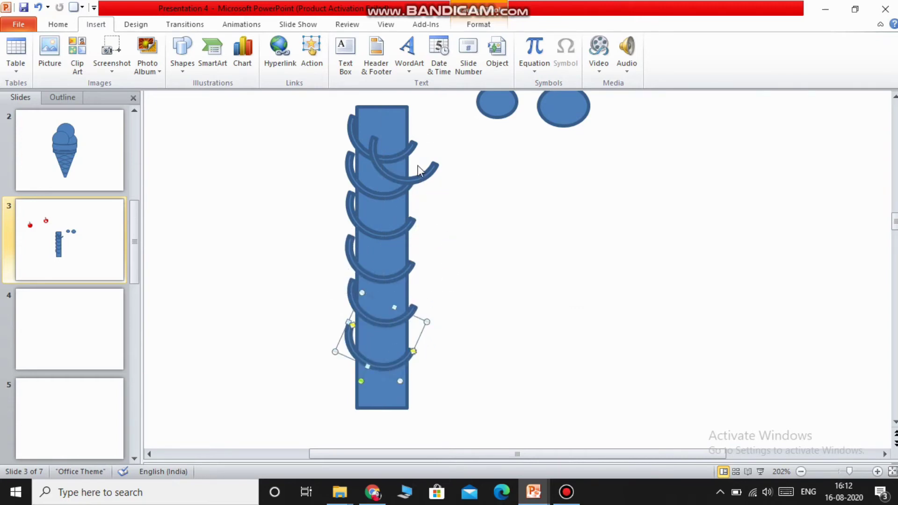
left_click_drag(424, 174, 400, 394)
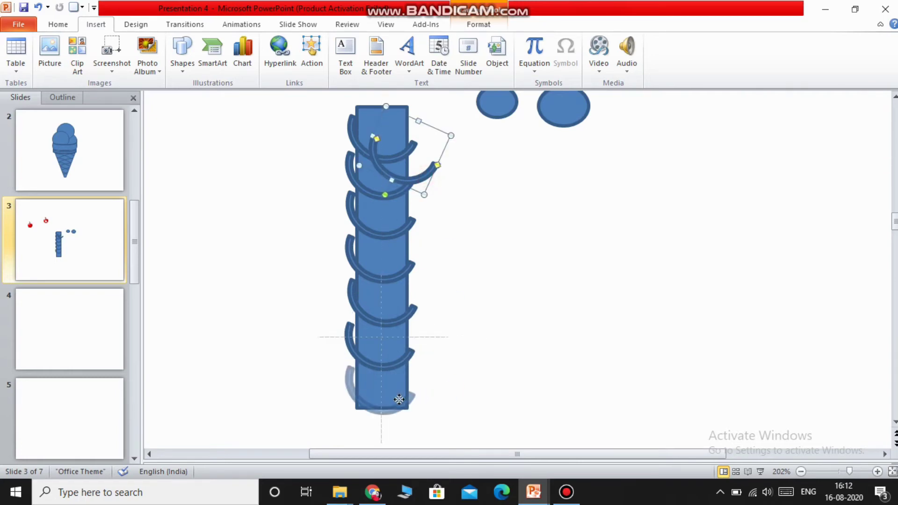
left_click_drag(400, 397, 400, 397)
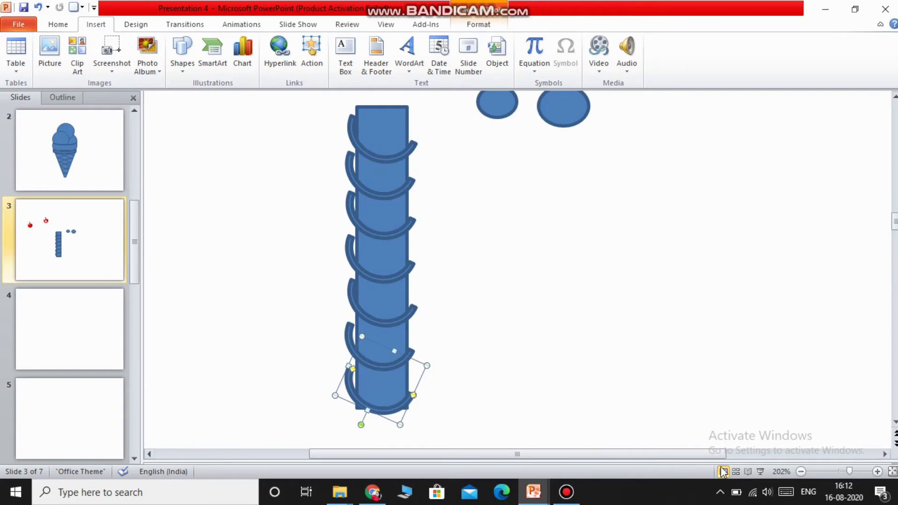
left_click_drag(849, 472, 840, 473)
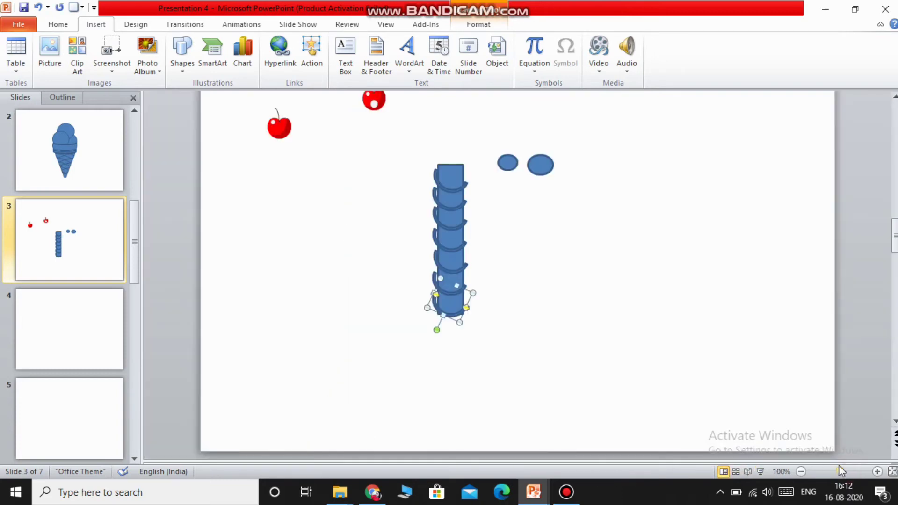
Step: Zoom in and move the smaller circle down and to the right
left_click(878, 472)
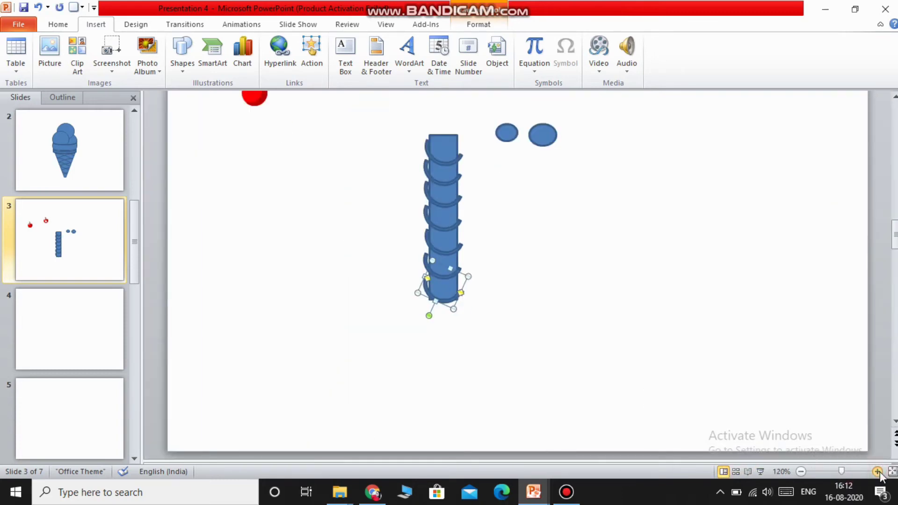
double_click(877, 472)
scroll(634, 376, "up", 2)
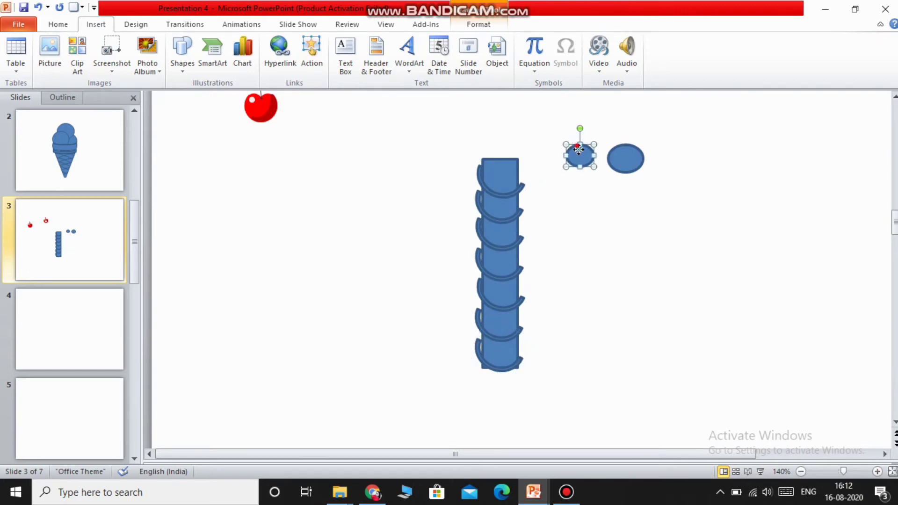
left_click_drag(580, 156, 657, 230)
Step: Shape Subtract the bar and its arcs into one column and shift it left
mouse_move(384, 416)
left_mouse_down()
mouse_move(643, 406)
mouse_move(604, 120)
left_mouse_up()
left_click(154, 28)
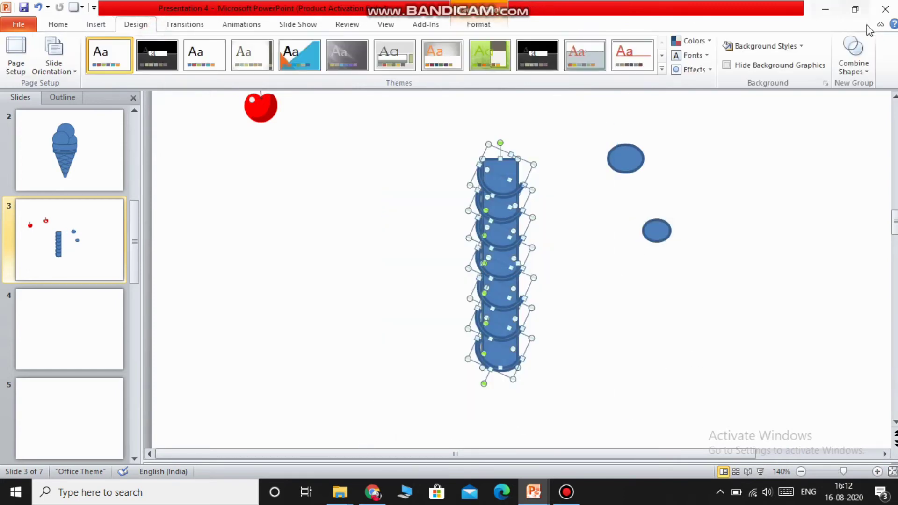
left_click(854, 51)
left_click(850, 128)
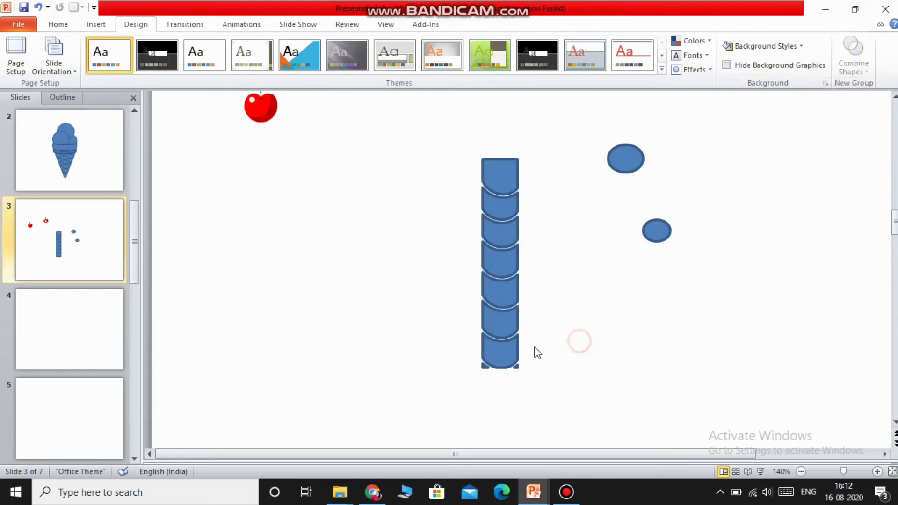
left_click_drag(500, 202, 451, 217)
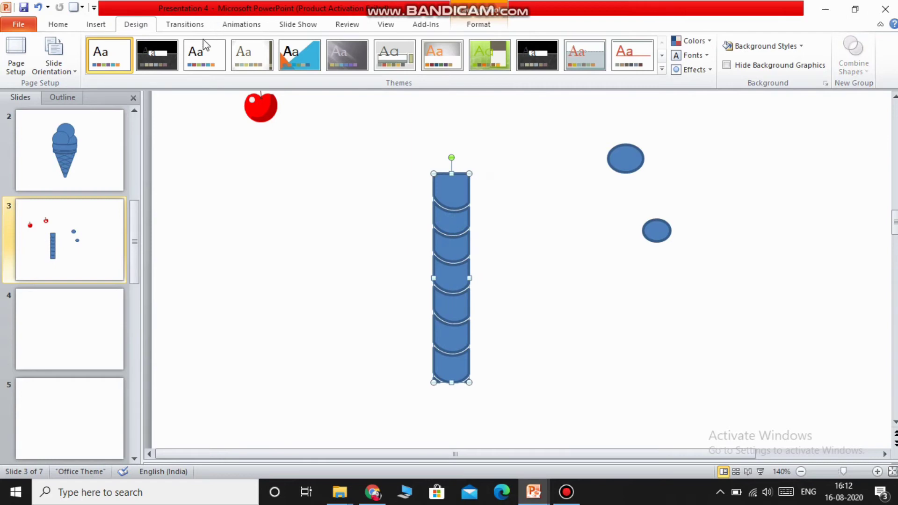
Step: Draw a plain rectangle over the merged column and move it to the right
left_click(96, 25)
left_click(182, 54)
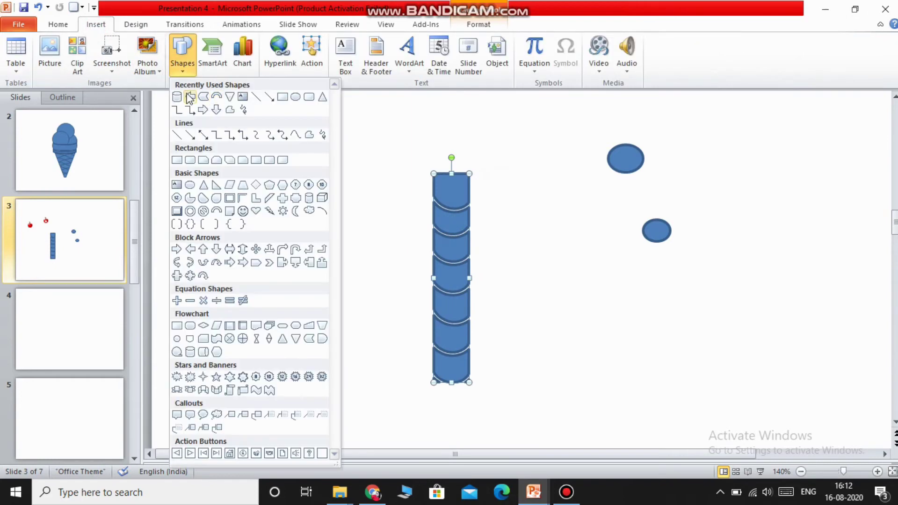
left_click(283, 98)
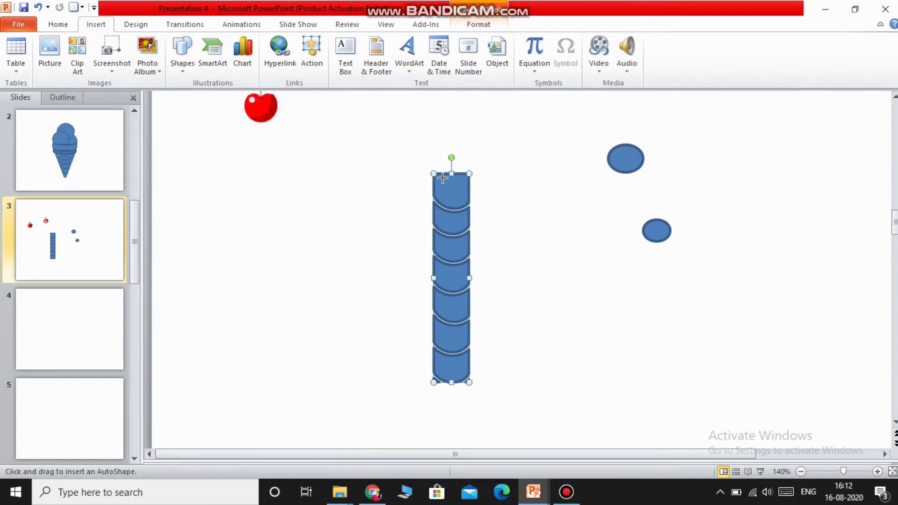
left_click_drag(432, 172, 471, 380)
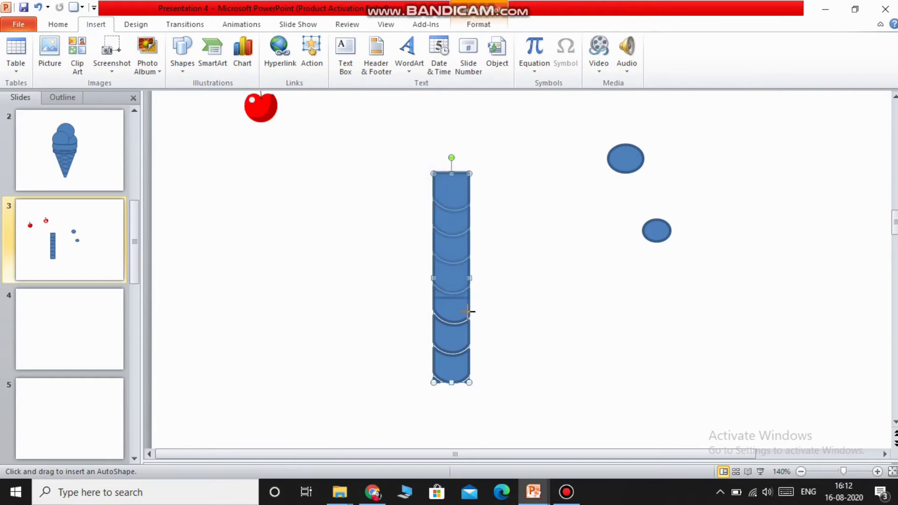
right_click(455, 361)
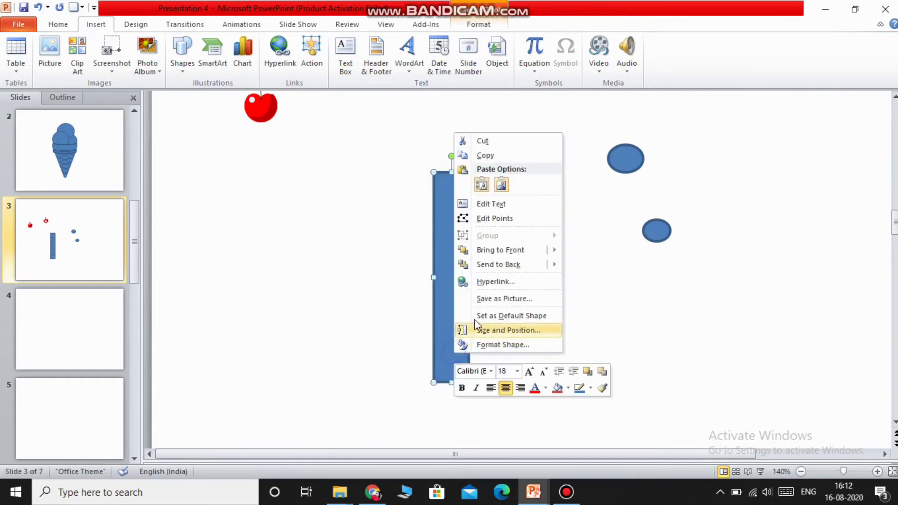
left_click(397, 276)
left_click_drag(449, 266, 520, 255)
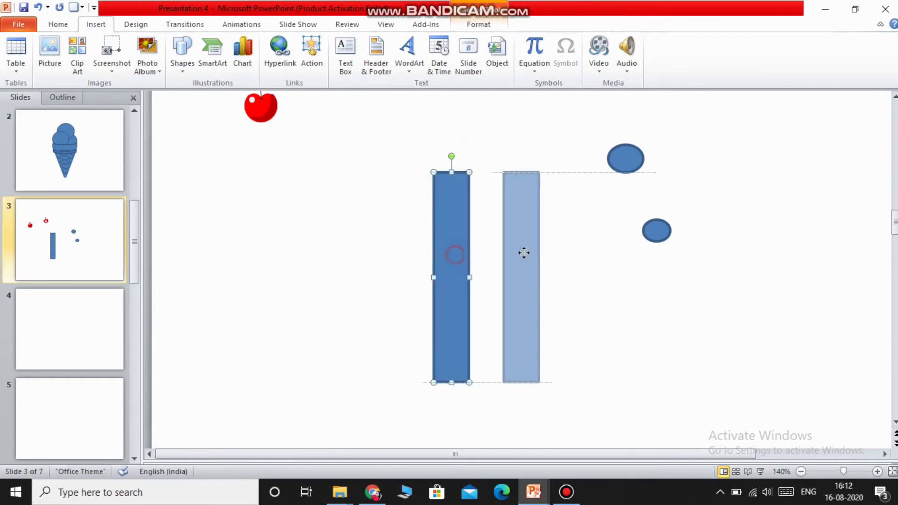
Step: Bring the scalloped column to the front and set it over the rectangle
right_click(451, 252)
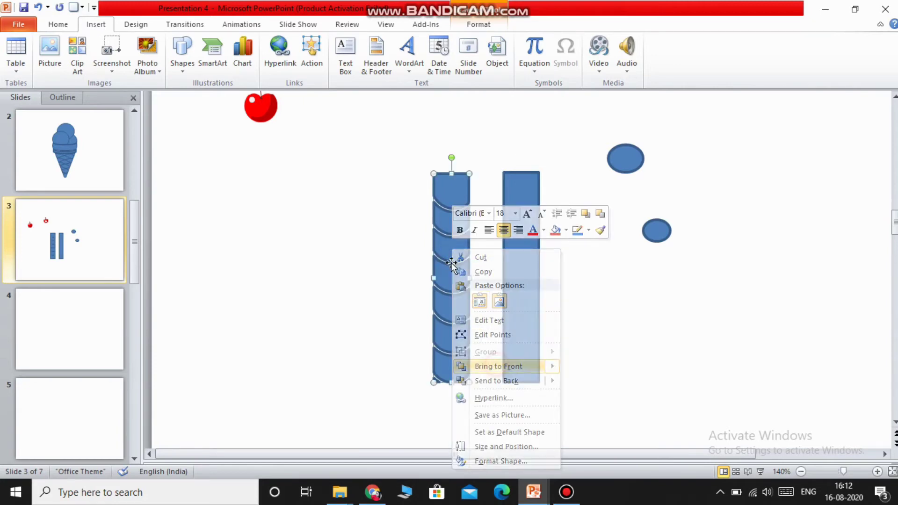
left_click(451, 195)
key("Delete")
left_click(520, 191)
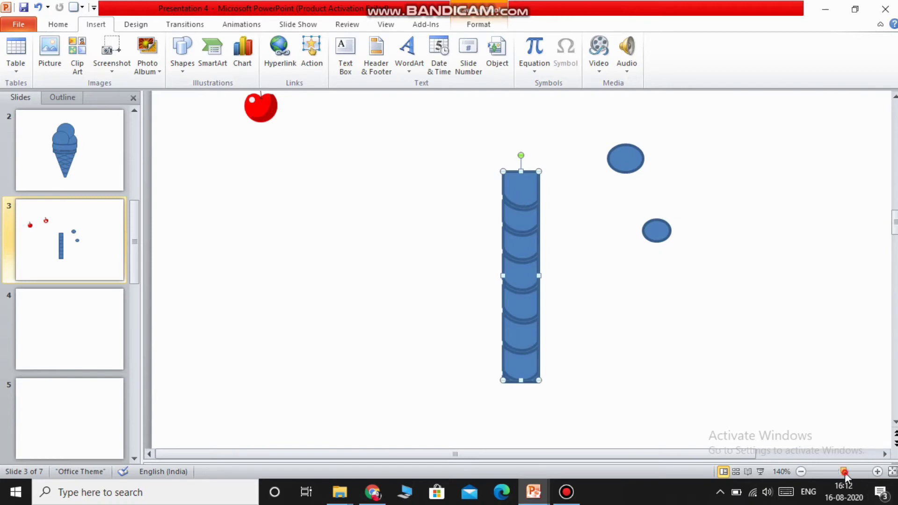
left_click_drag(845, 472, 851, 472)
left_click(620, 315)
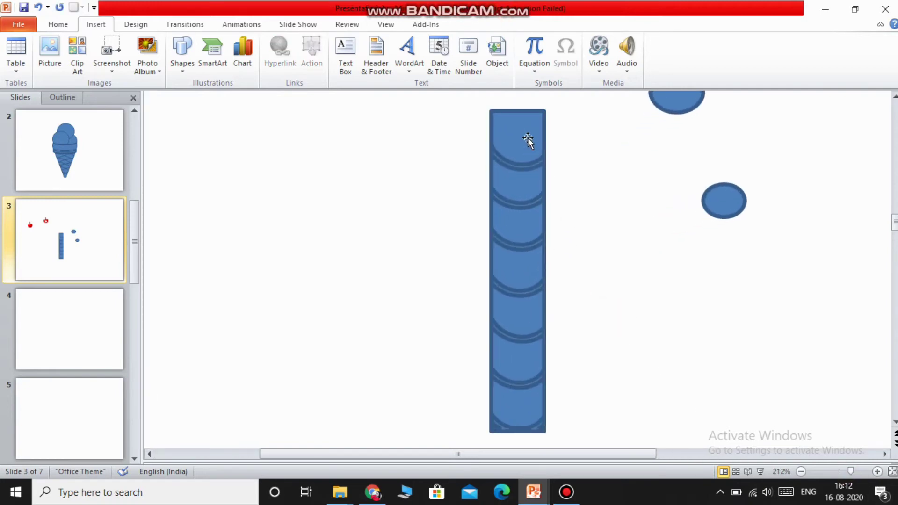
Step: Bring the small ellipse to the front and seat it on top of the blue column
scroll(646, 204, "up", 2)
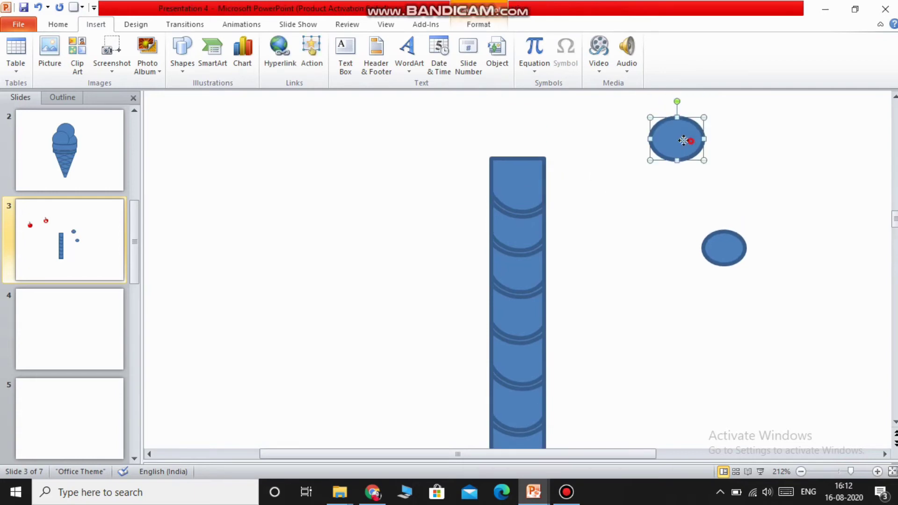
left_click_drag(686, 140, 529, 160)
left_click(647, 197)
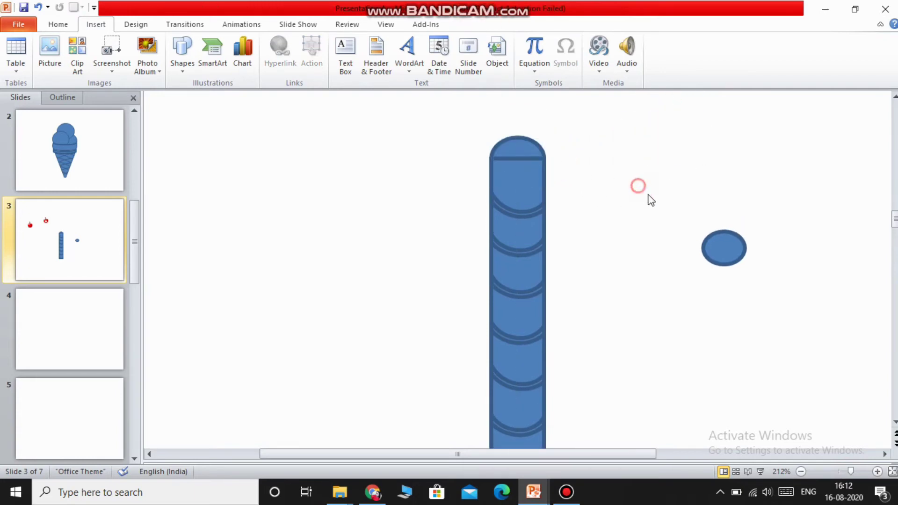
right_click(510, 149)
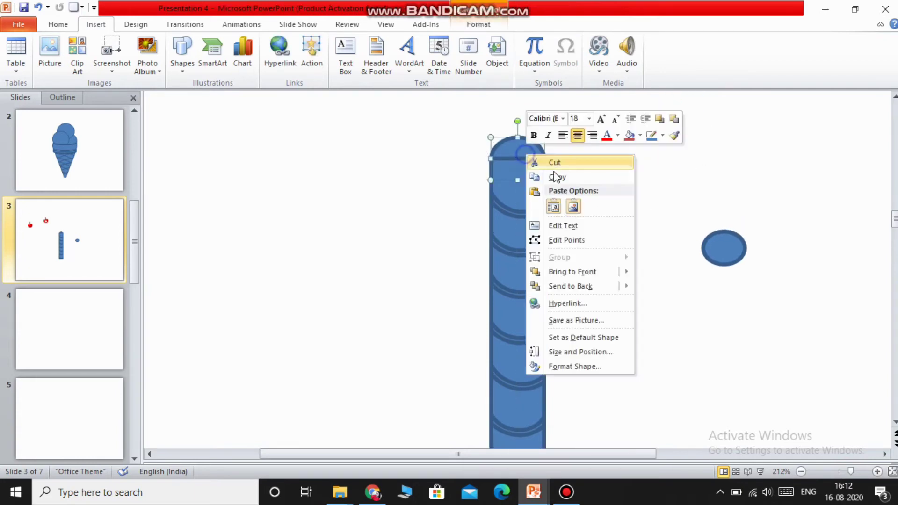
left_click(582, 271)
left_click_drag(733, 247, 526, 157)
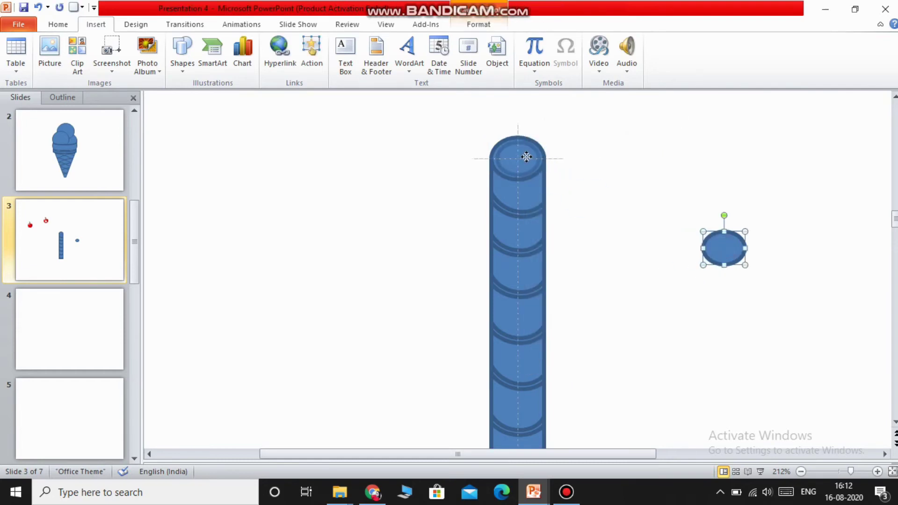
key("ctrl+z")
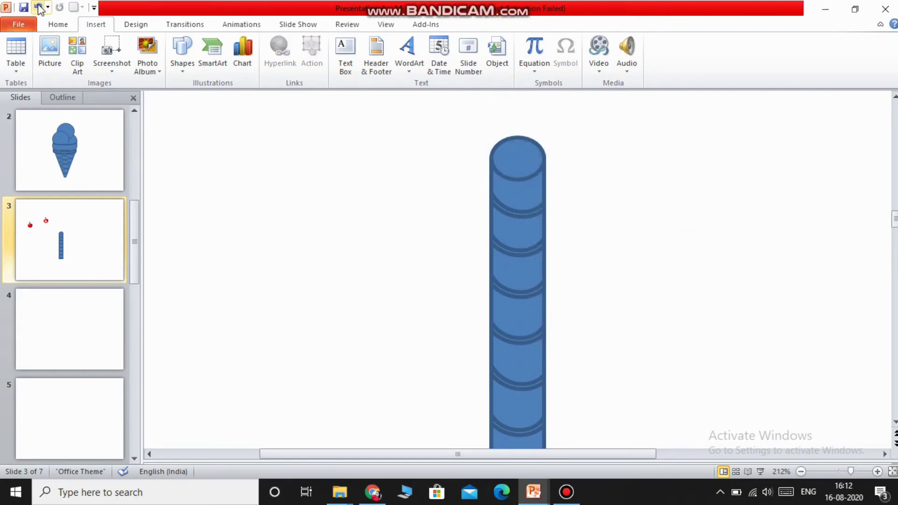
right_click(734, 259)
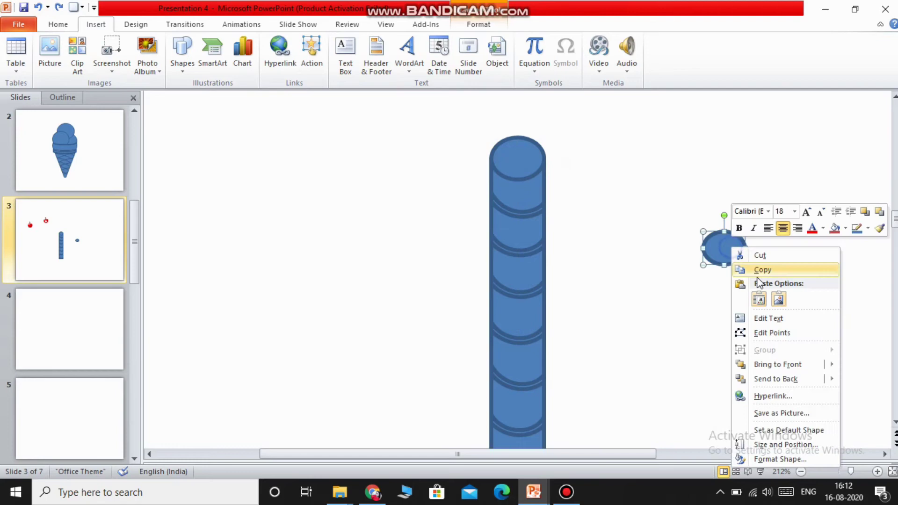
left_click(775, 364)
left_click_drag(726, 257, 522, 164)
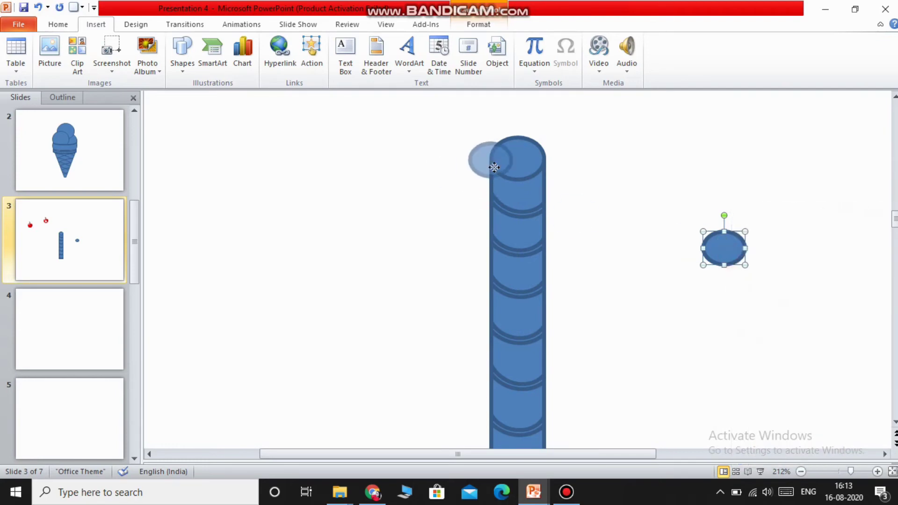
left_click(581, 184)
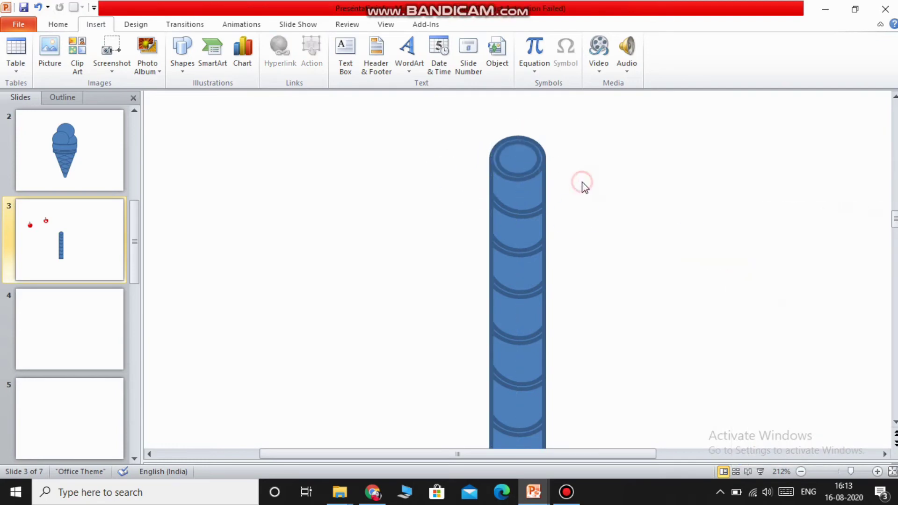
Step: Group all of the column's shapes into one object and shift it slightly
scroll(571, 188, "down", 1)
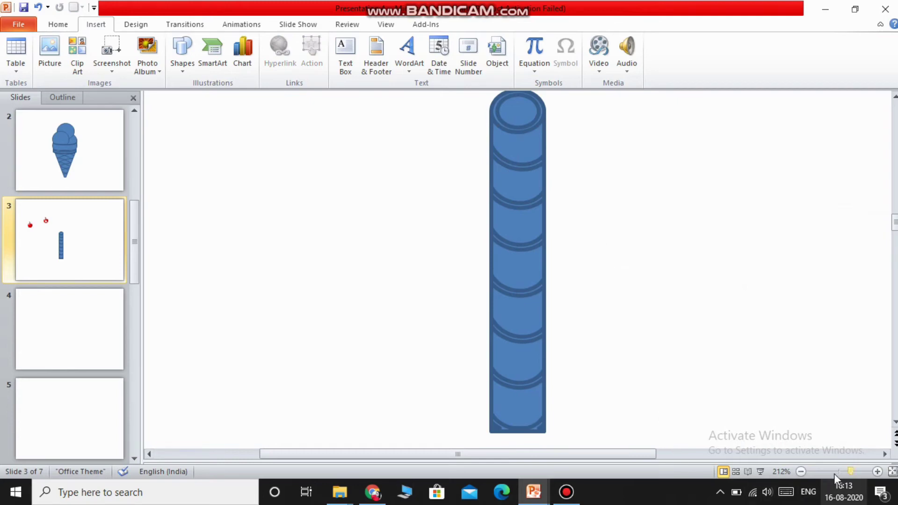
left_click_drag(850, 472, 847, 471)
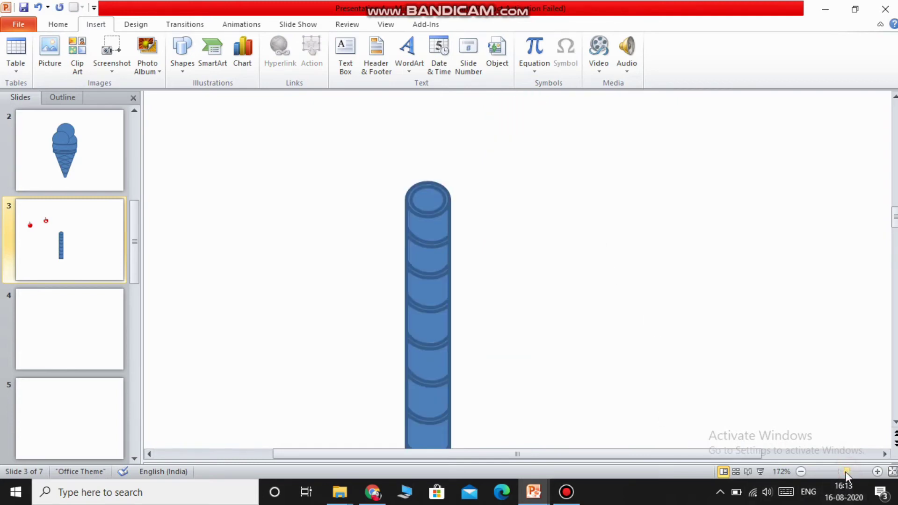
scroll(691, 375, "down", 1)
left_click_drag(359, 122, 489, 463)
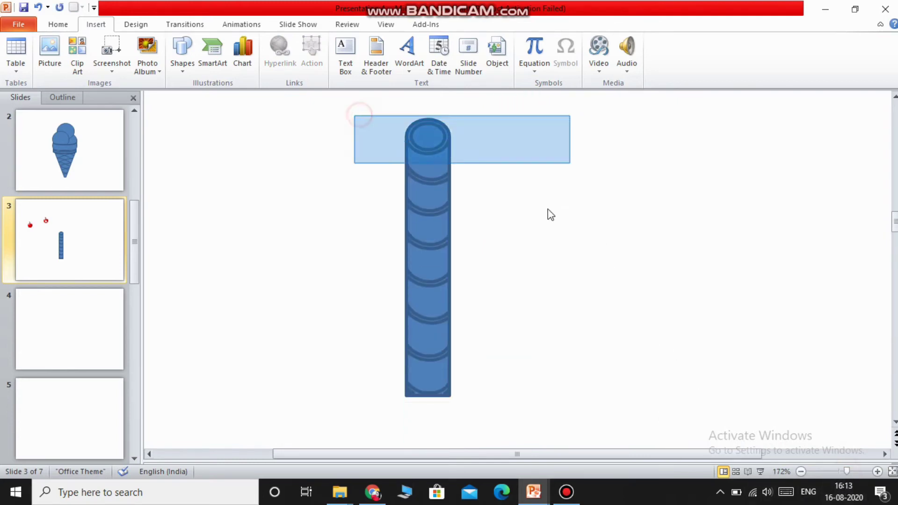
right_click(424, 200)
left_click(557, 274)
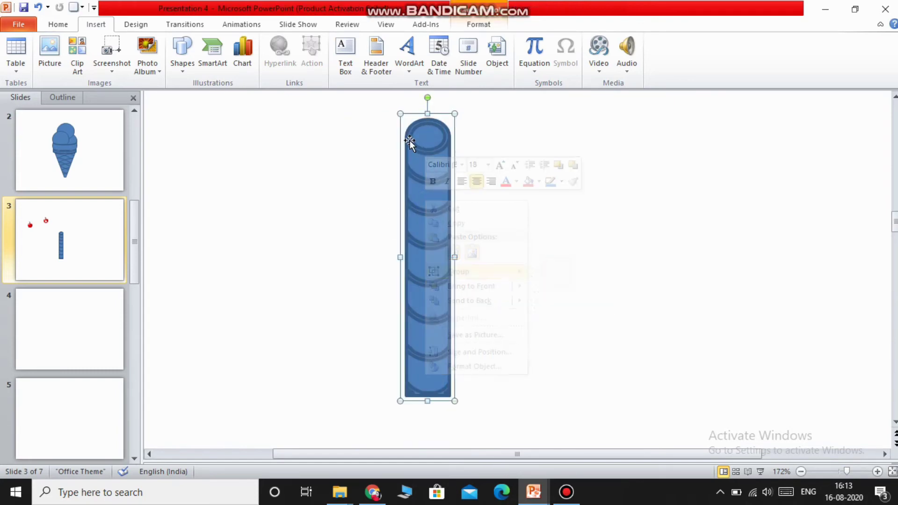
mouse_move(410, 140)
left_mouse_down()
mouse_move(521, 177)
mouse_move(352, 189)
mouse_move(450, 199)
mouse_move(337, 187)
mouse_move(403, 201)
left_mouse_up()
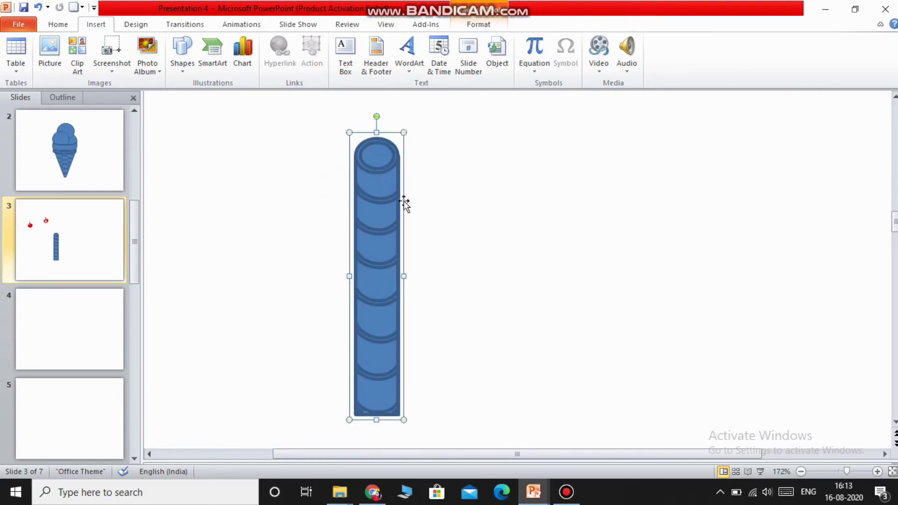
left_click(578, 420)
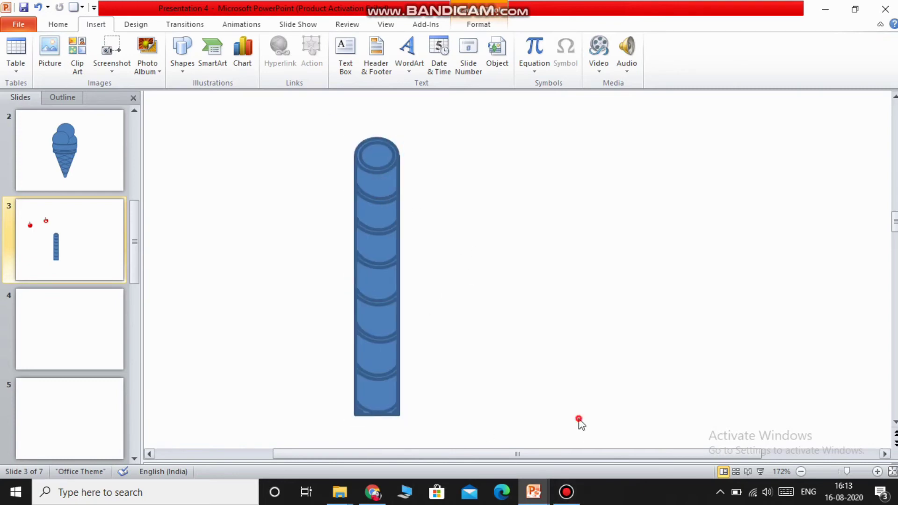
left_click_drag(387, 311, 261, 311)
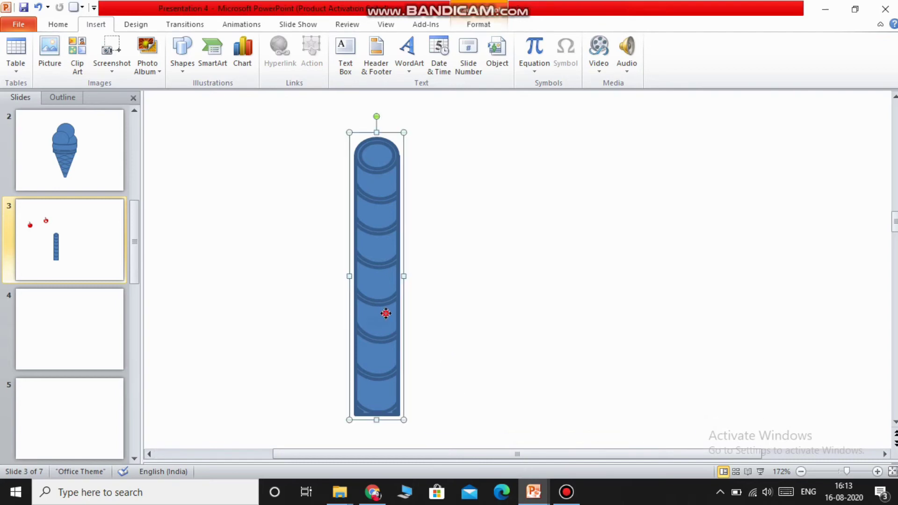
scroll(205, 189, "up", 3)
Step: Enlarge a cherry on slide 3 and set it against the blue column's left side
double_click(278, 143)
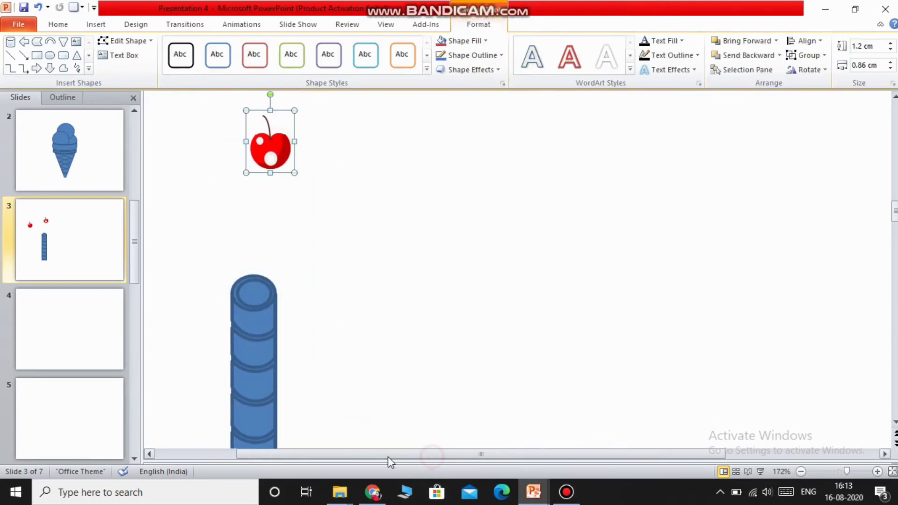
left_click_drag(388, 455, 278, 455)
mouse_move(286, 197)
left_mouse_down()
mouse_move(585, 313)
mouse_move(615, 356)
left_mouse_up()
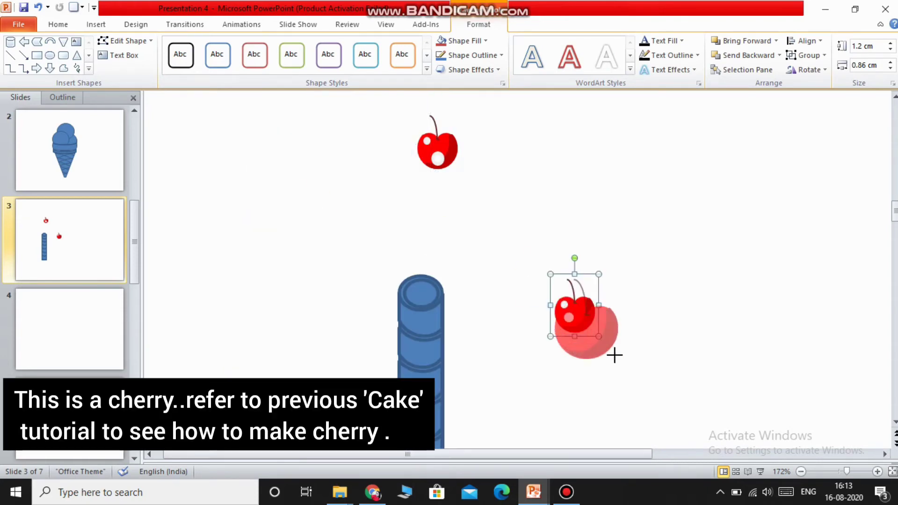
left_click(648, 403)
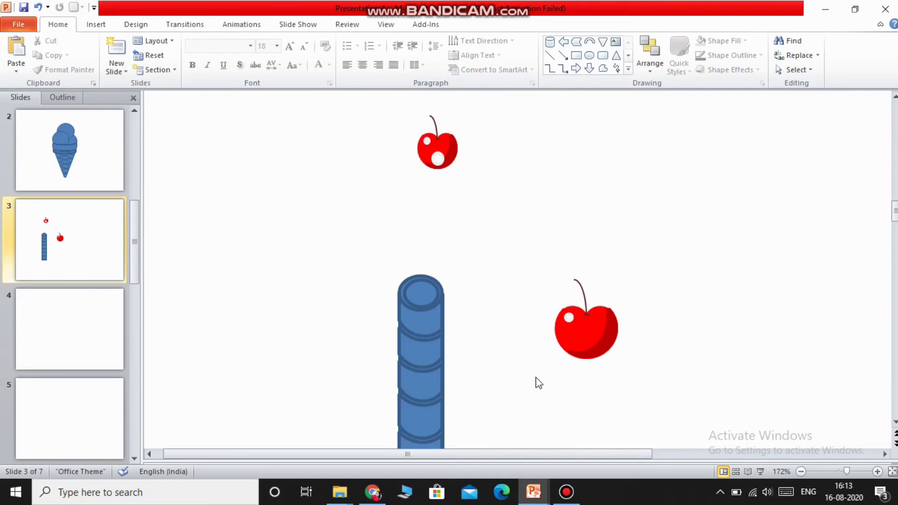
mouse_move(606, 341)
left_mouse_down()
mouse_move(332, 315)
mouse_move(698, 283)
left_mouse_up()
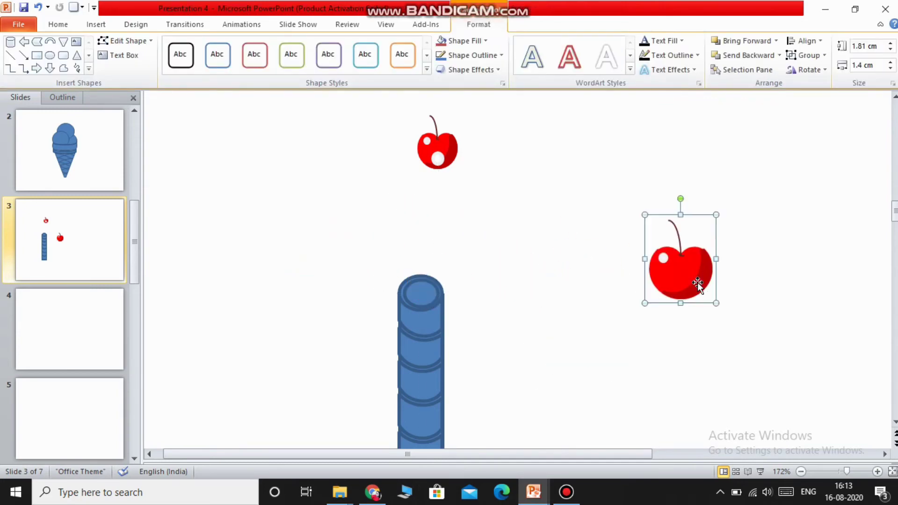
left_click(599, 356)
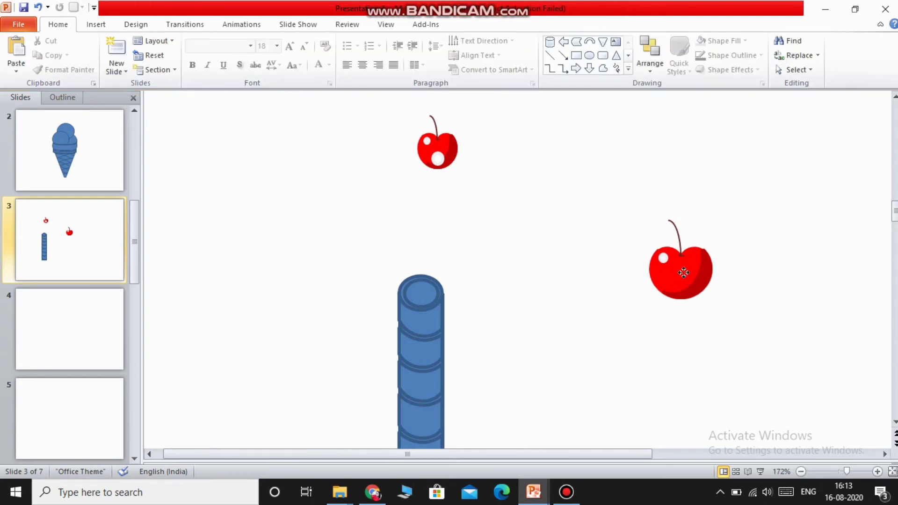
left_click_drag(684, 273, 296, 329)
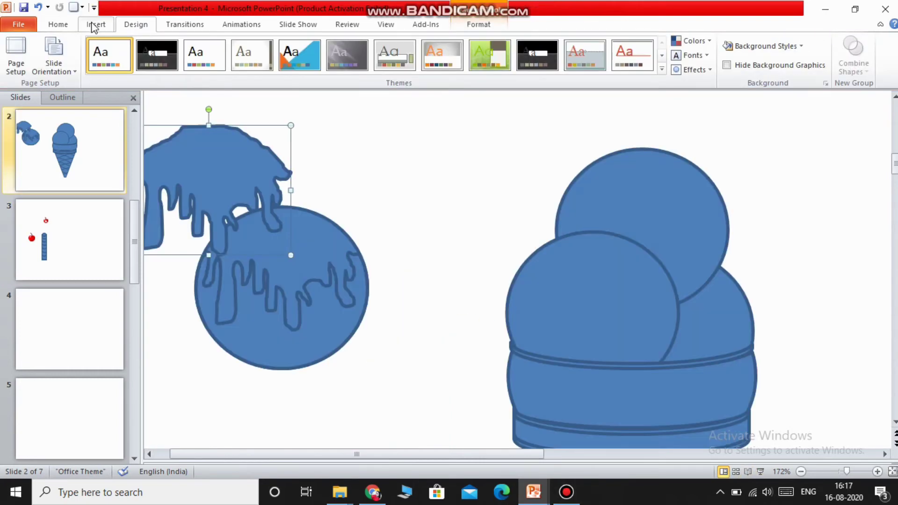
Step: Draw a Freeform dripping-sauce outline tracing the curve of the top scoop on slide 2
left_click(95, 25)
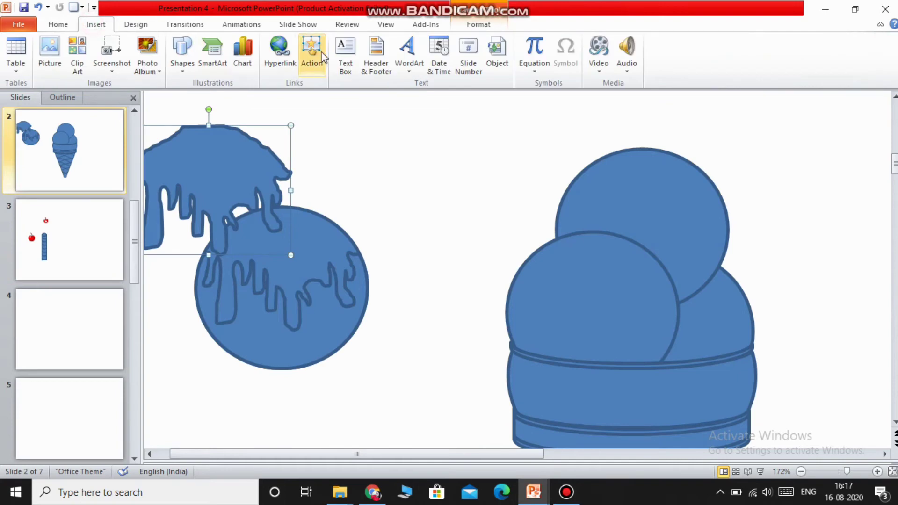
left_click(192, 57)
left_click(243, 109)
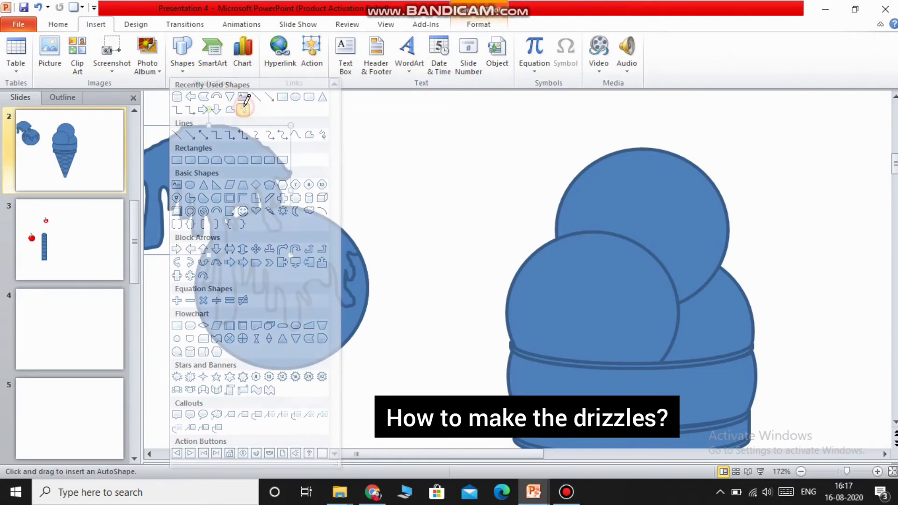
left_click(568, 187)
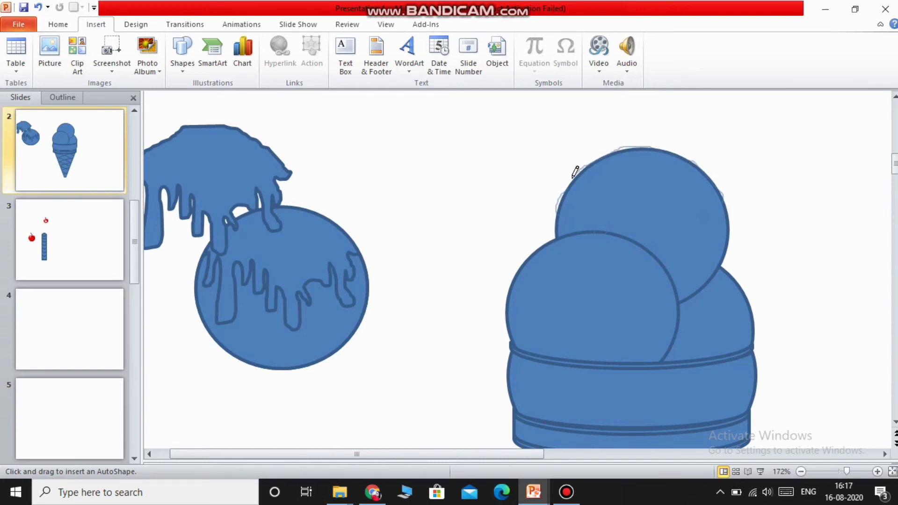
left_click_drag(567, 187, 398, 193)
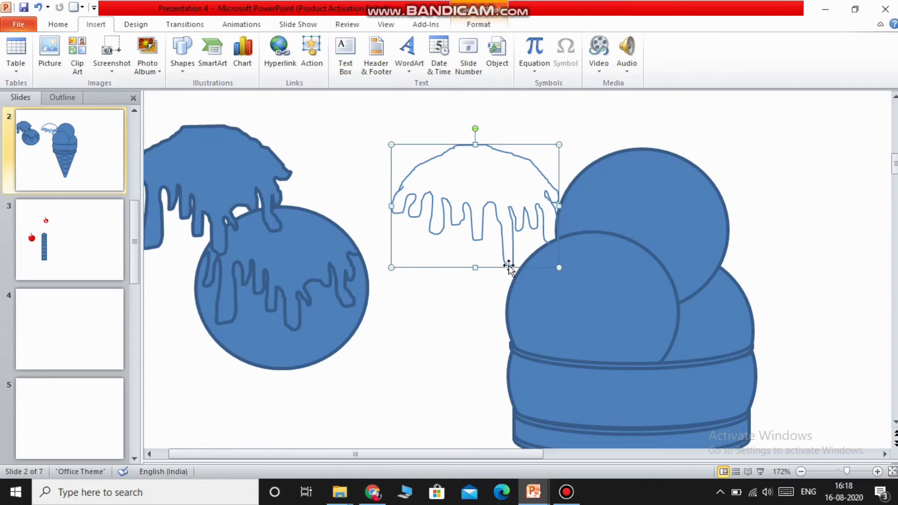
Step: Fill the drizzle brown with a dark orange outline and move it onto the top scoop
left_click(482, 24)
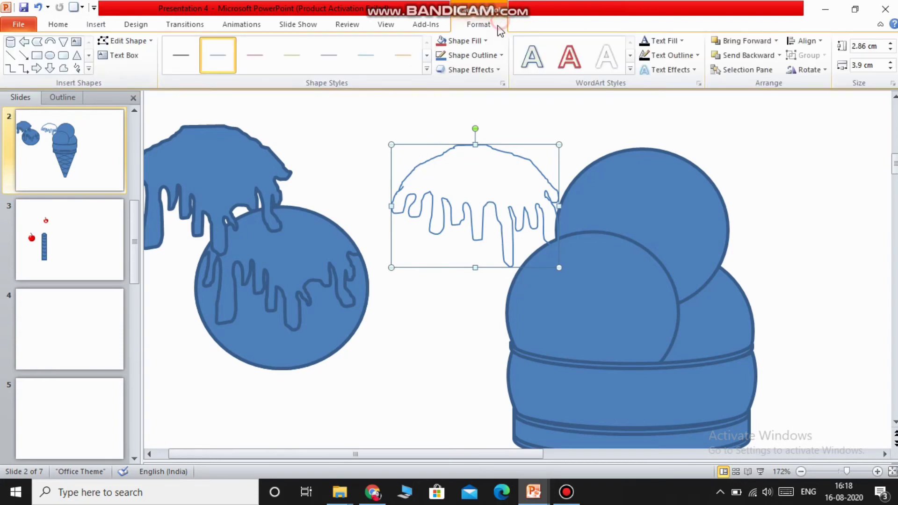
left_click(486, 41)
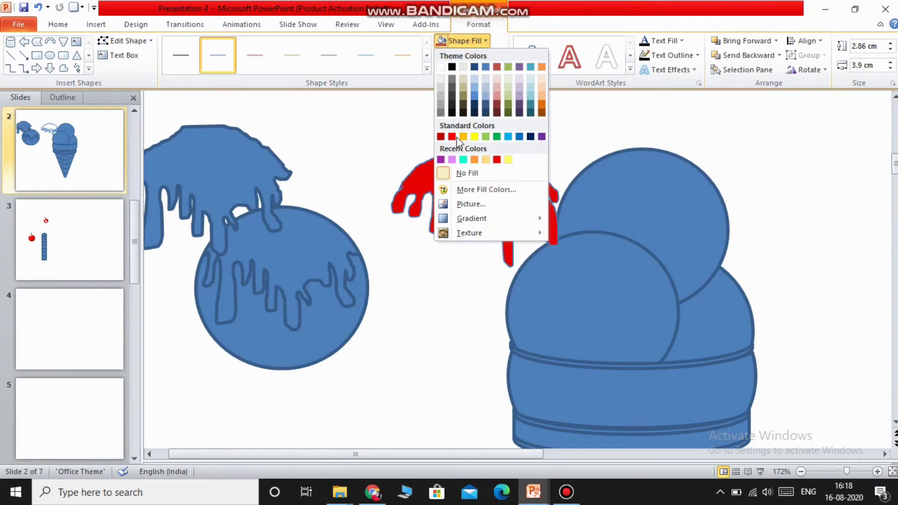
left_click(541, 113)
left_click(475, 55)
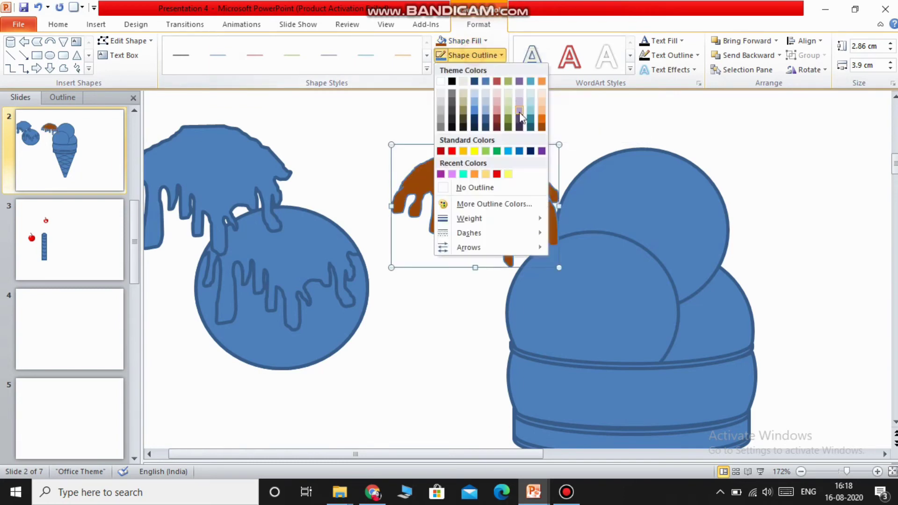
left_click(542, 127)
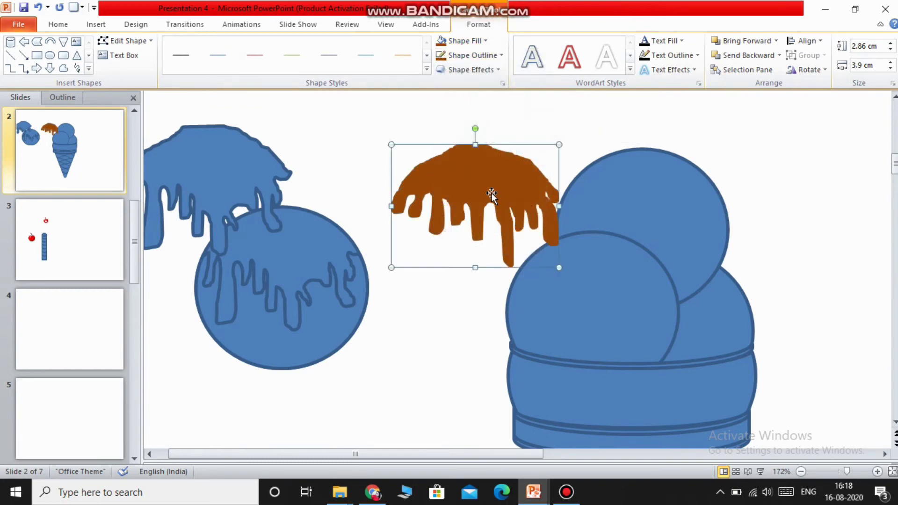
left_click_drag(491, 195, 654, 189)
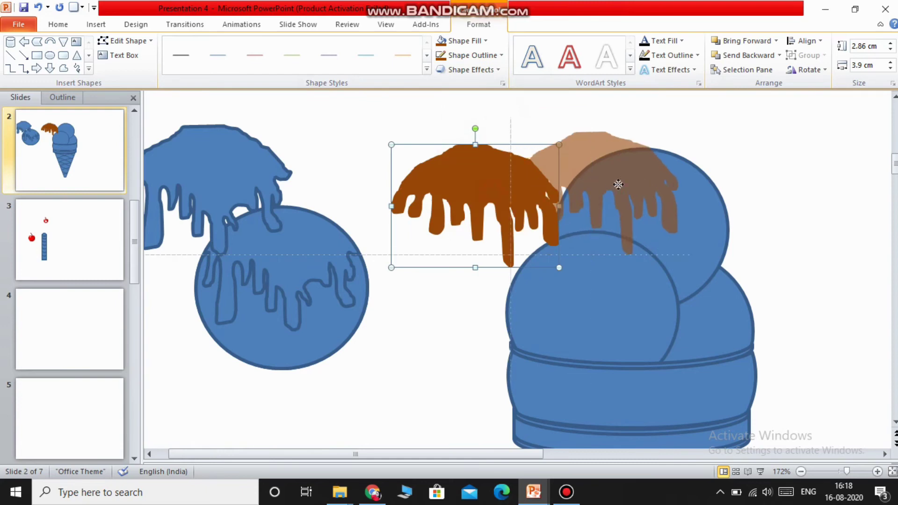
left_click(759, 181)
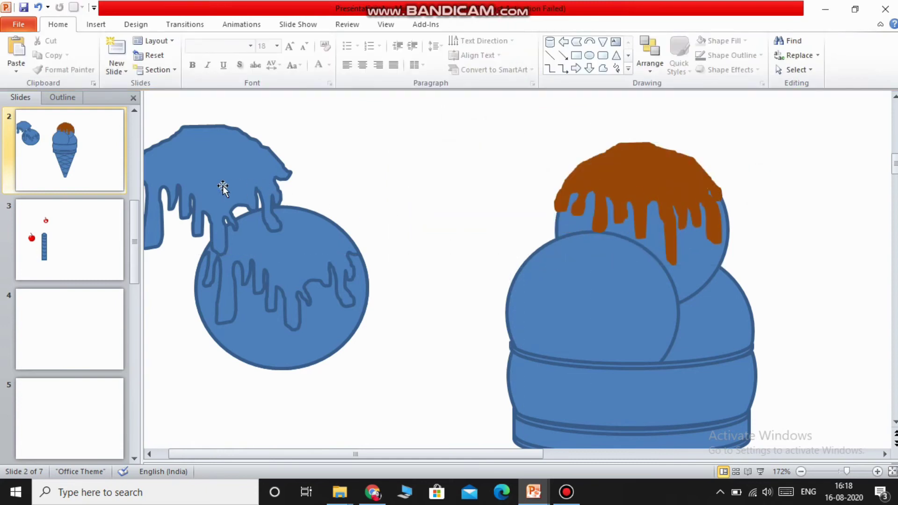
Step: Move the drip onto the front scoop and colour it pink with a matching pink outline
left_click_drag(222, 186, 604, 288)
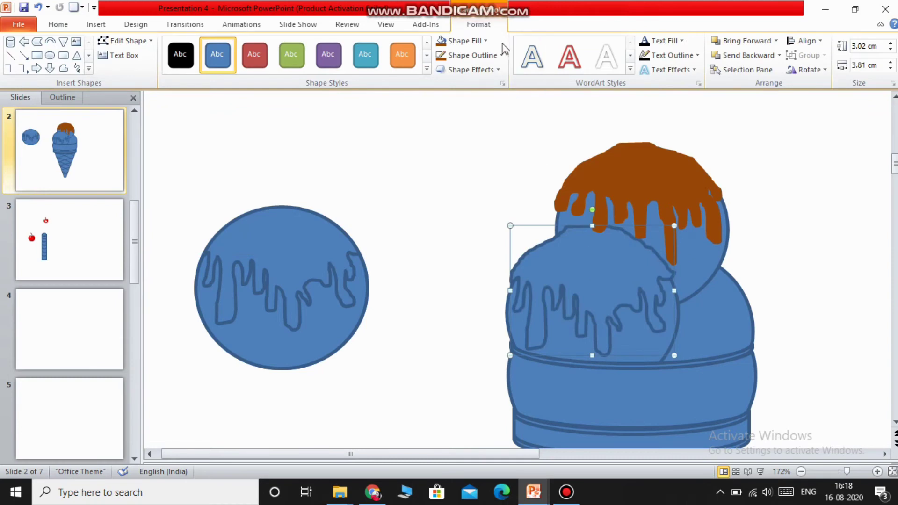
left_click(461, 41)
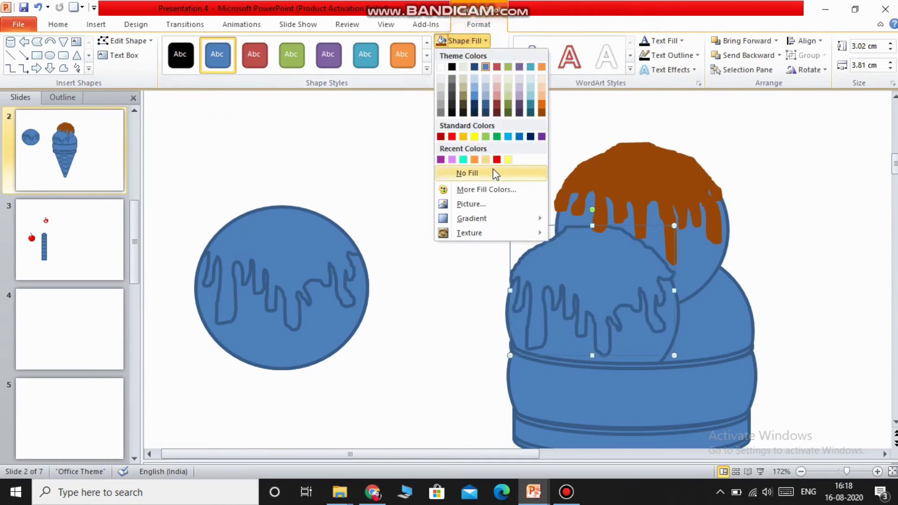
left_click(454, 160)
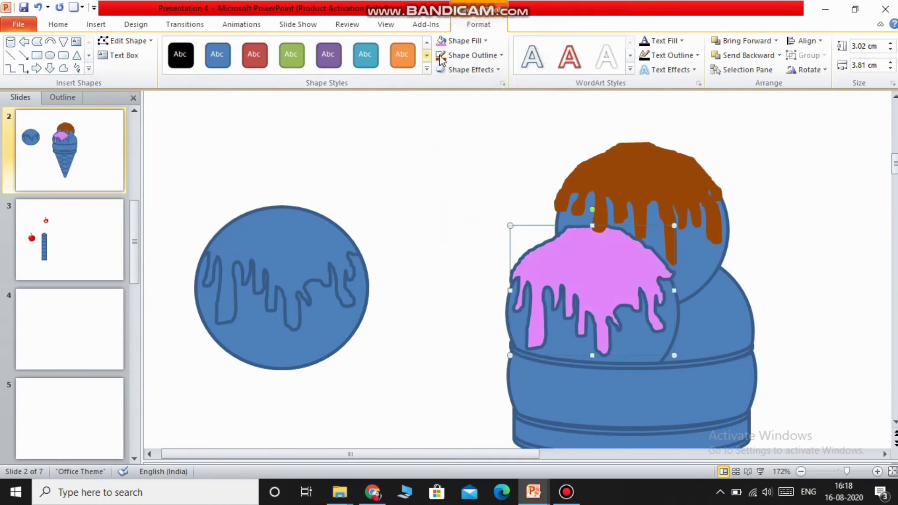
left_click(466, 55)
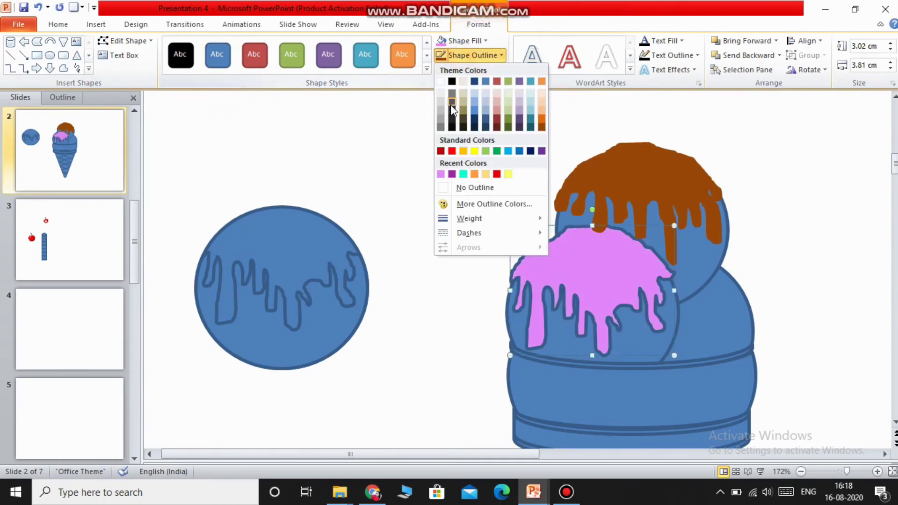
left_click(441, 174)
left_click(381, 161)
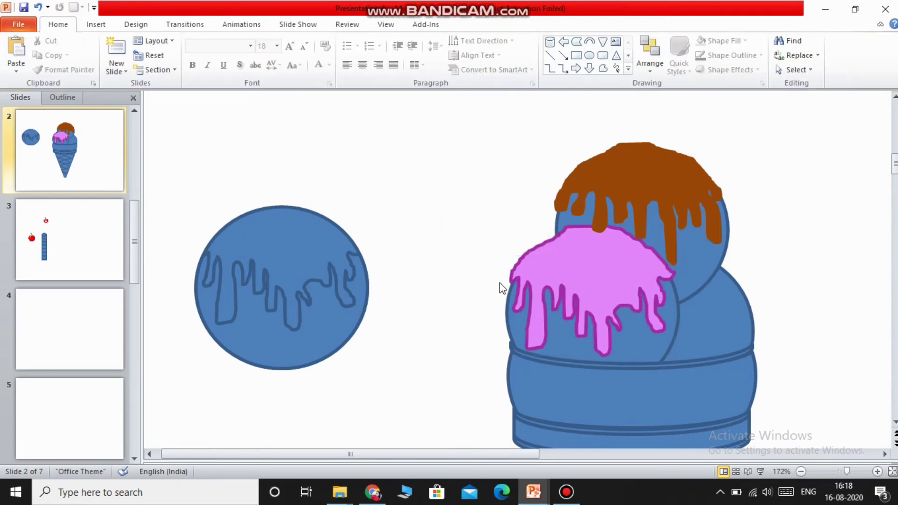
left_click(571, 252)
right_click(570, 251)
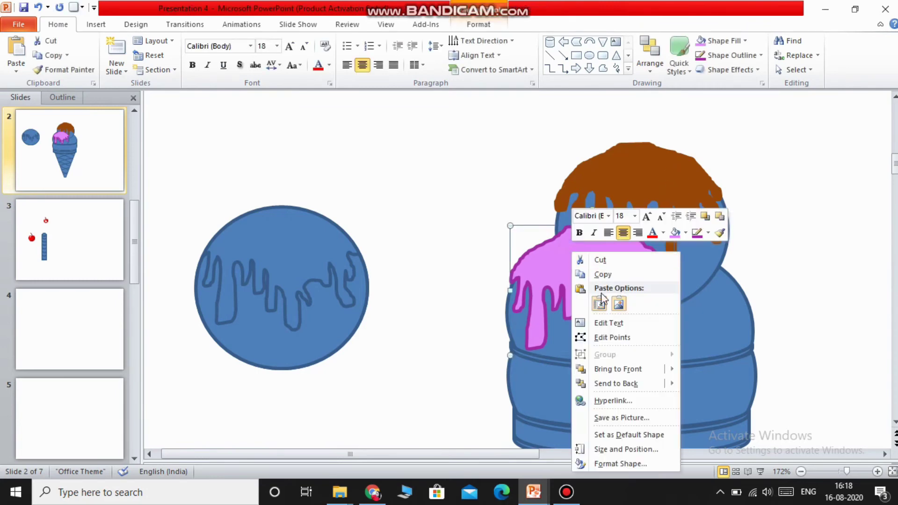
left_click(628, 369)
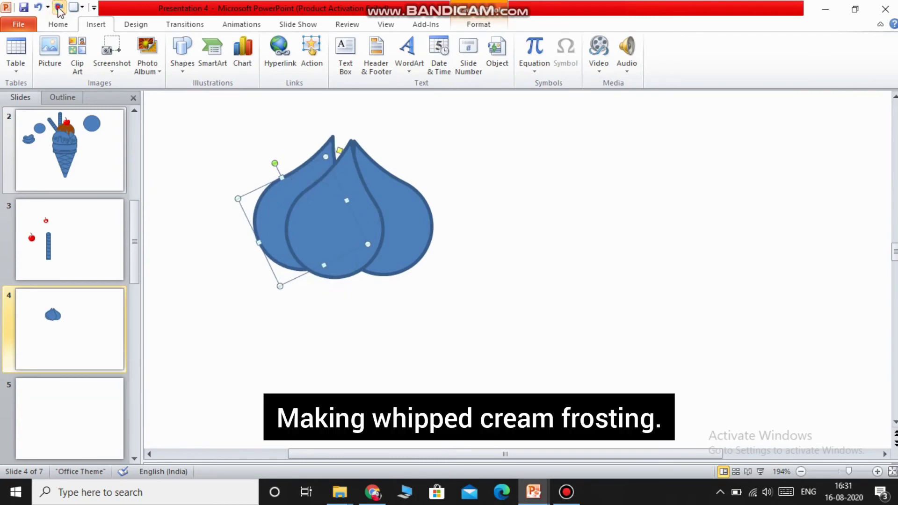
Step: Redo the drop-shape edits and group the overlapping drops into one frosting swirl
left_click(59, 7)
left_click(59, 8)
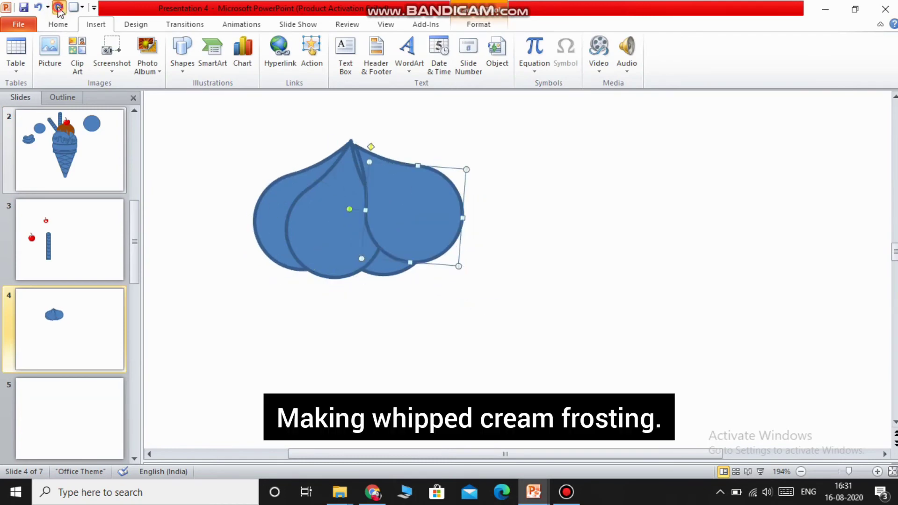
left_click(59, 8)
left_click(59, 7)
left_click(59, 8)
left_click(59, 8)
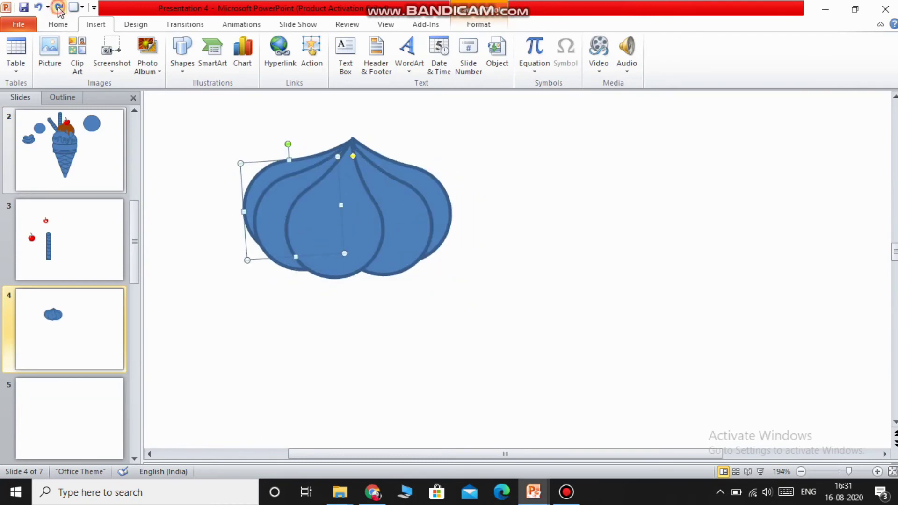
left_click(59, 7)
left_click(59, 7)
left_click(59, 8)
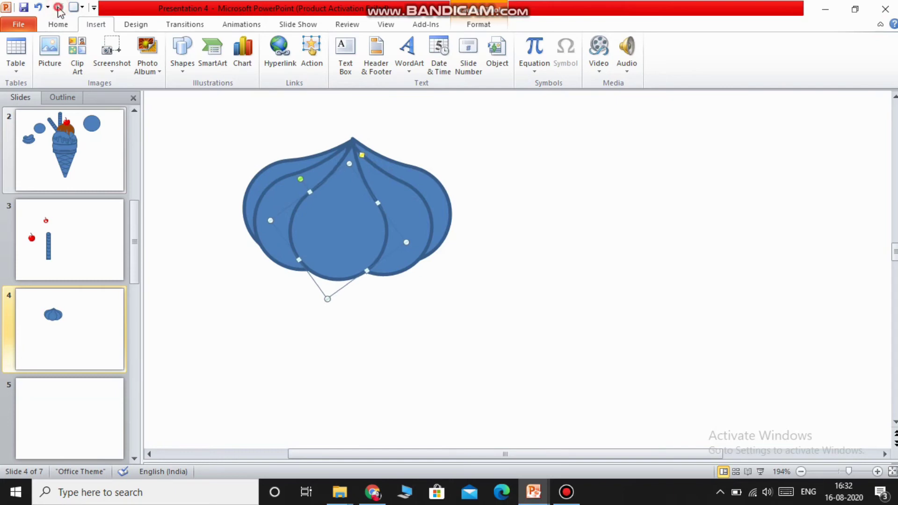
left_click(431, 297)
mouse_move(180, 118)
left_mouse_down()
mouse_move(488, 116)
mouse_move(538, 327)
mouse_move(519, 322)
left_mouse_up()
right_click(357, 228)
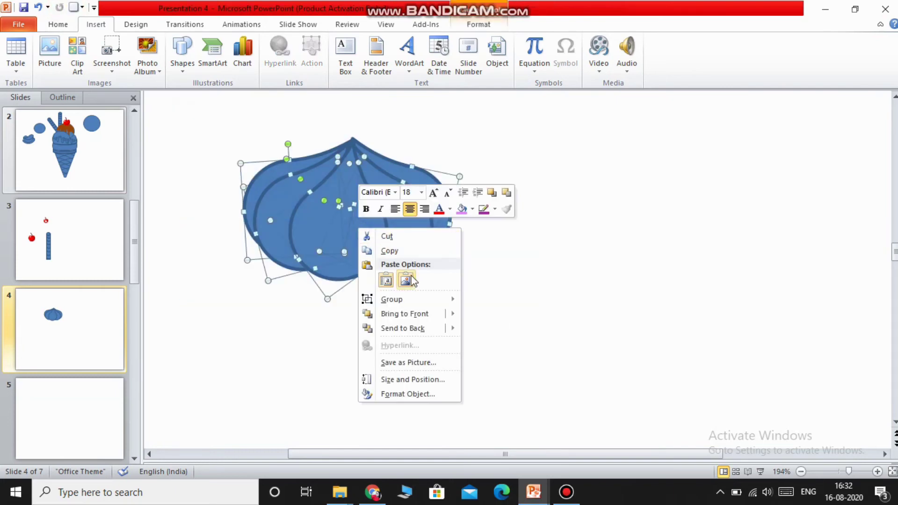
left_click(494, 301)
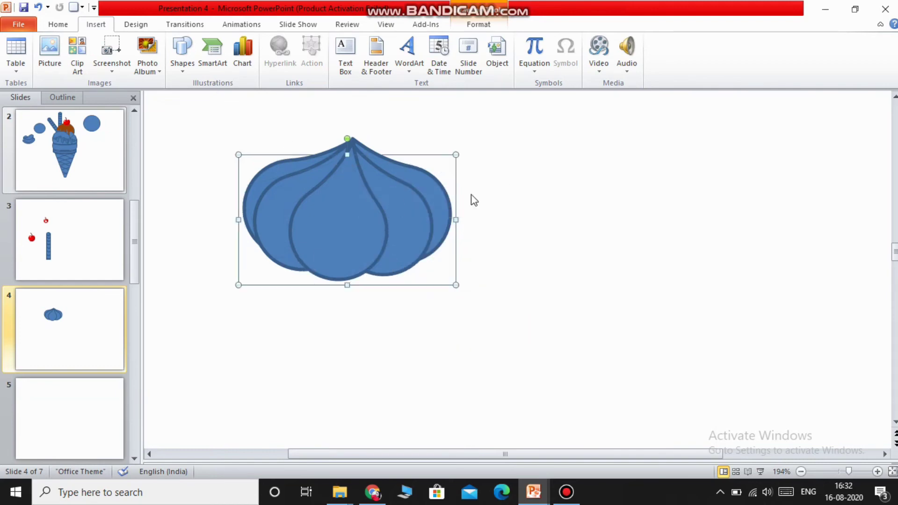
left_click(566, 194)
Step: Draw a moon shape by mistake and delete it
left_click(183, 51)
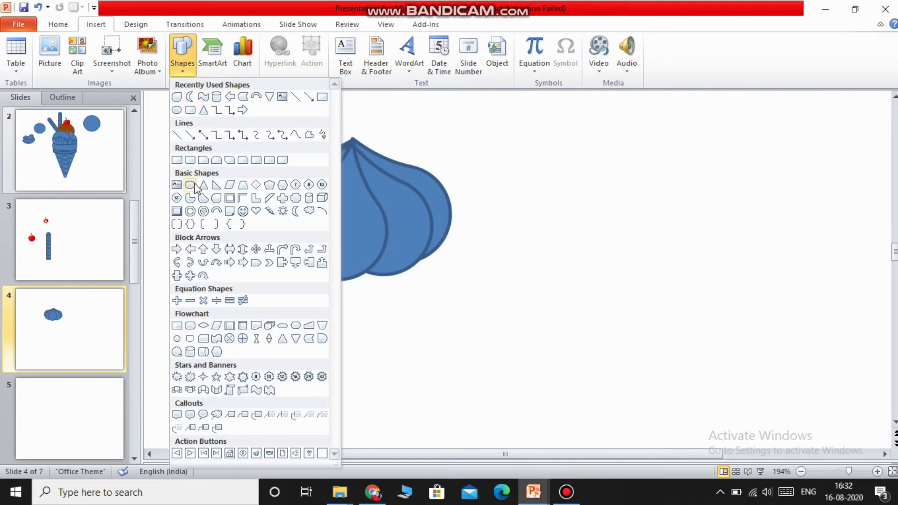
left_click(189, 97)
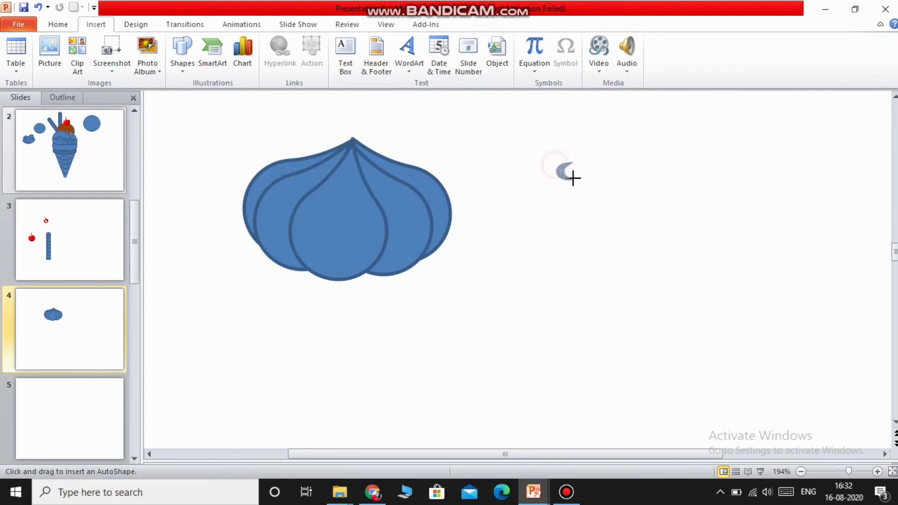
left_click_drag(574, 178, 615, 229)
right_click(579, 198)
left_click(608, 208)
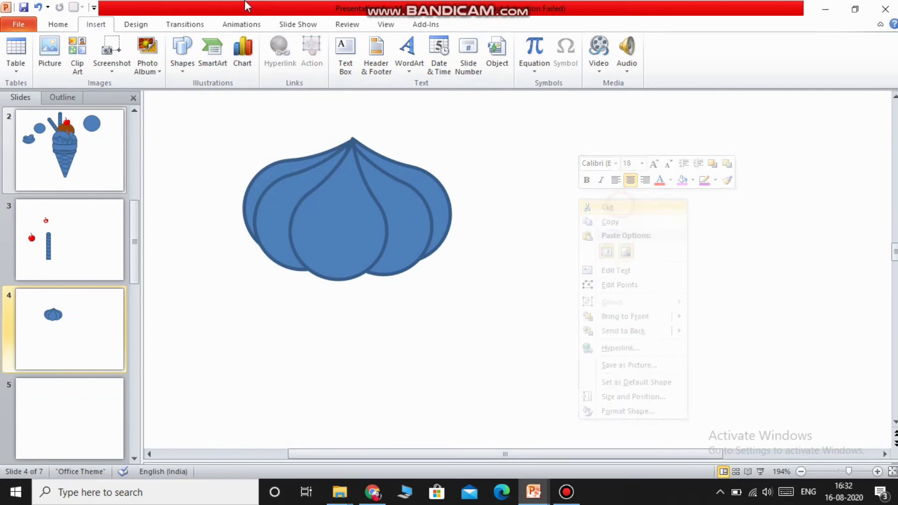
Step: Draw a teardrop right of the frosting, adjust its tip, rotate it upright and resize it
left_click(183, 52)
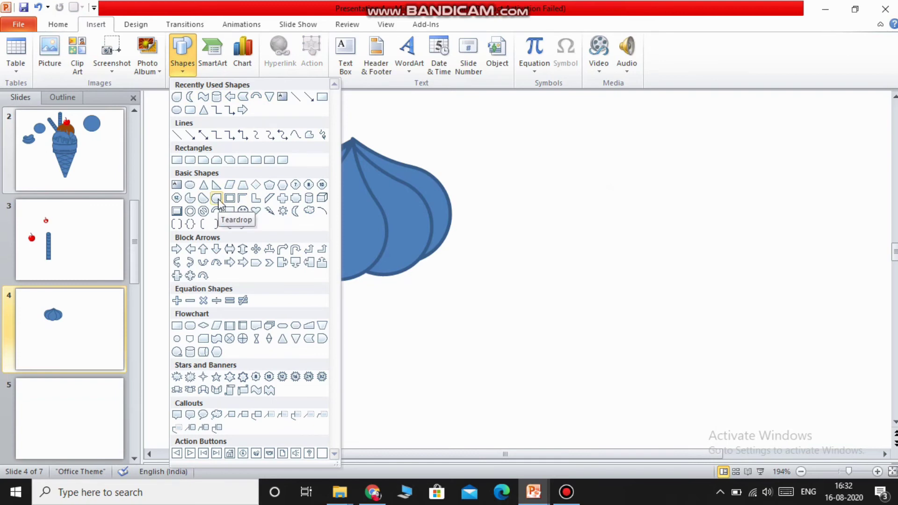
left_click(218, 199)
left_click_drag(548, 141, 626, 222)
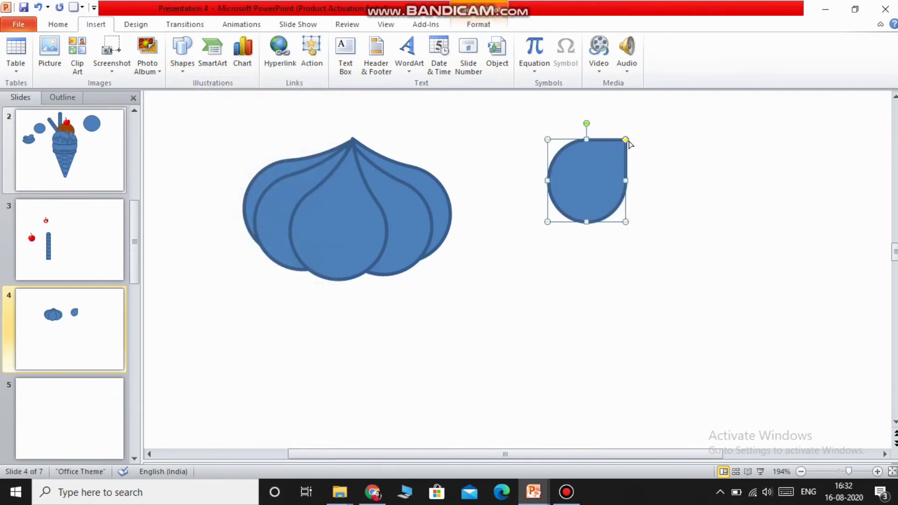
left_click_drag(627, 140, 641, 130)
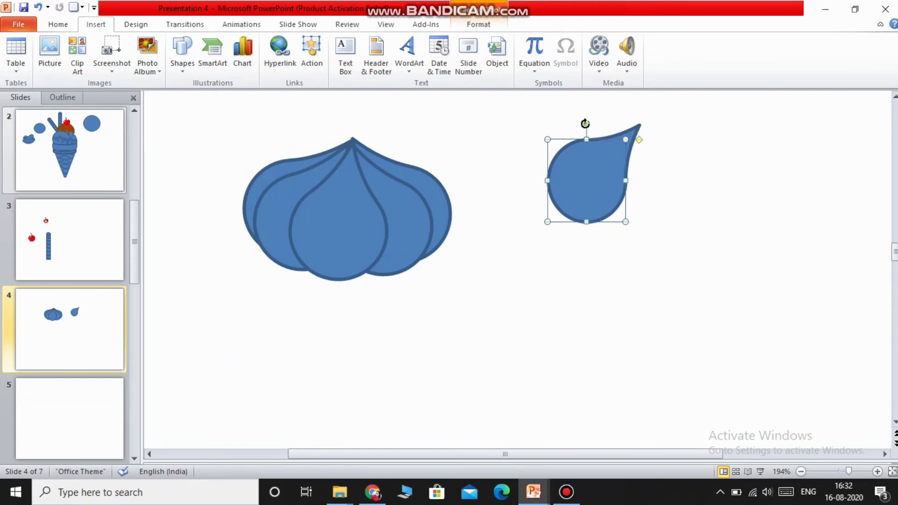
left_click_drag(586, 123, 552, 149)
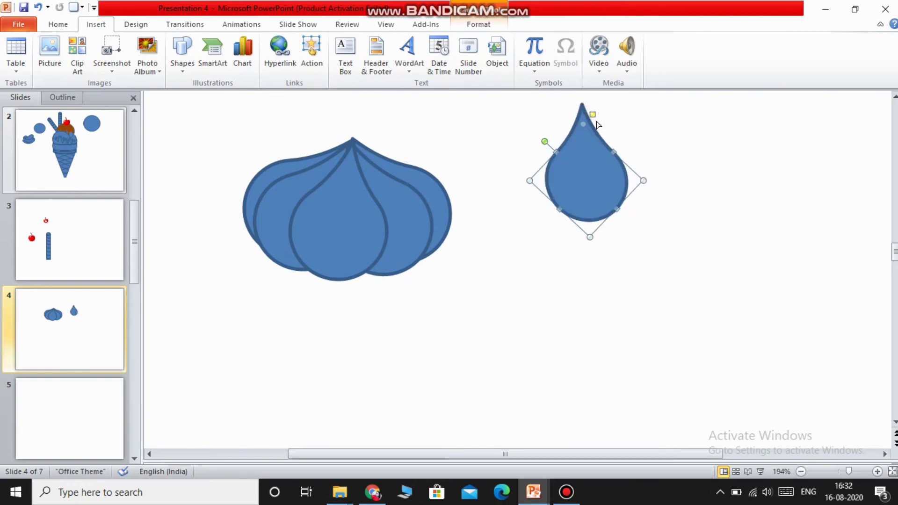
left_click_drag(597, 130, 595, 134)
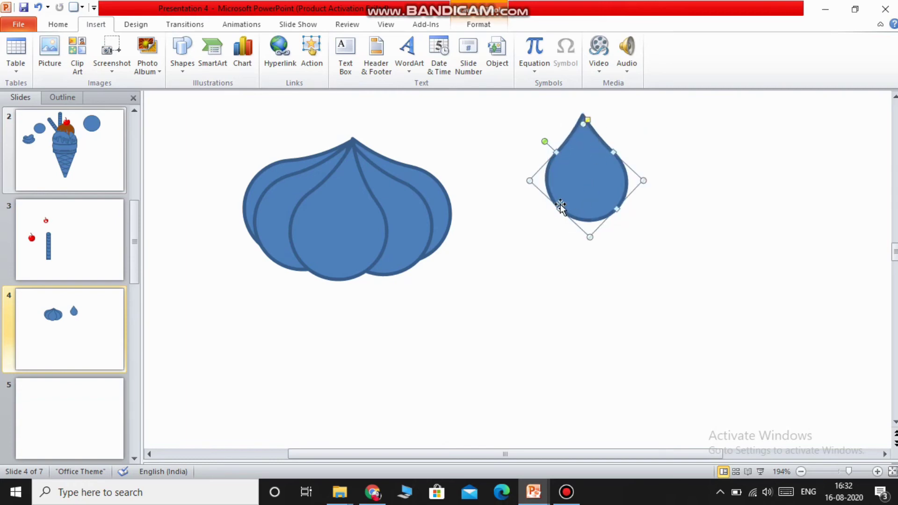
left_click_drag(561, 204, 550, 223)
left_click(382, 212)
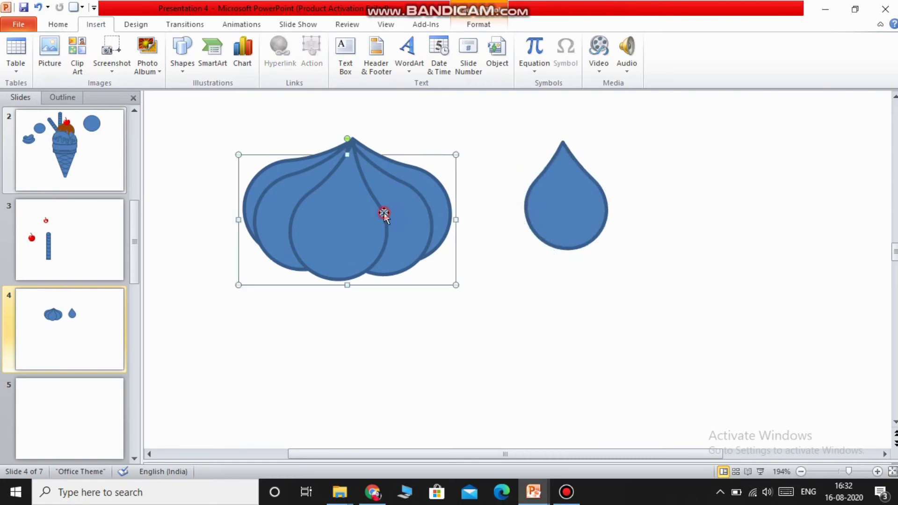
left_click(549, 209)
left_click(383, 209)
Step: Draw a flat oval seated on the trapezoid bucket's top edge as a rim
right_click(554, 212)
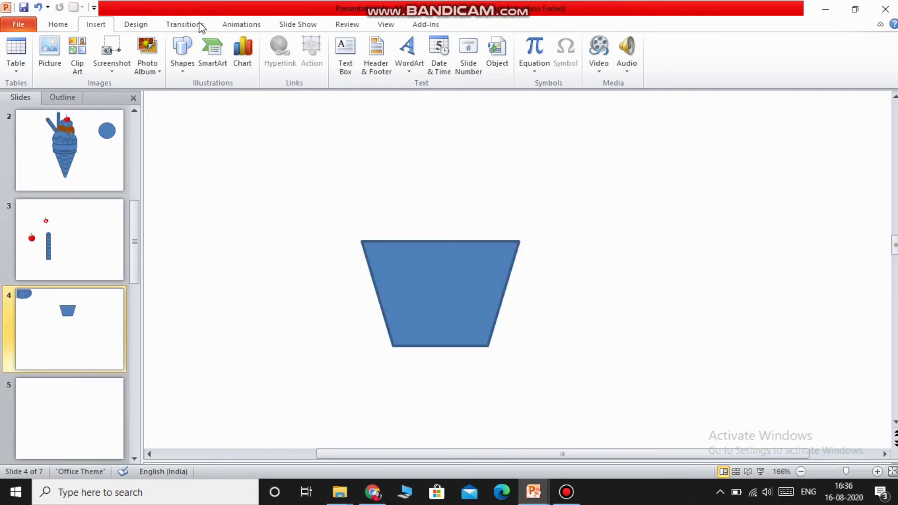
left_click(183, 52)
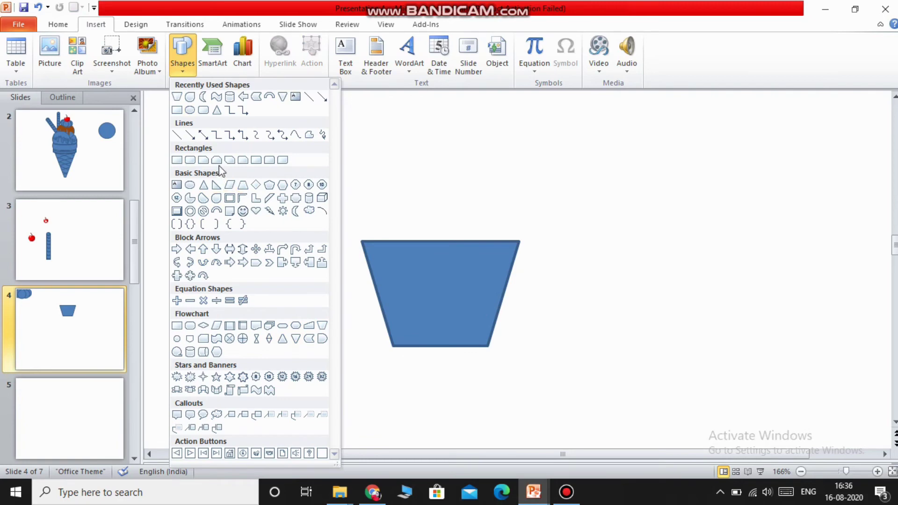
left_click(190, 111)
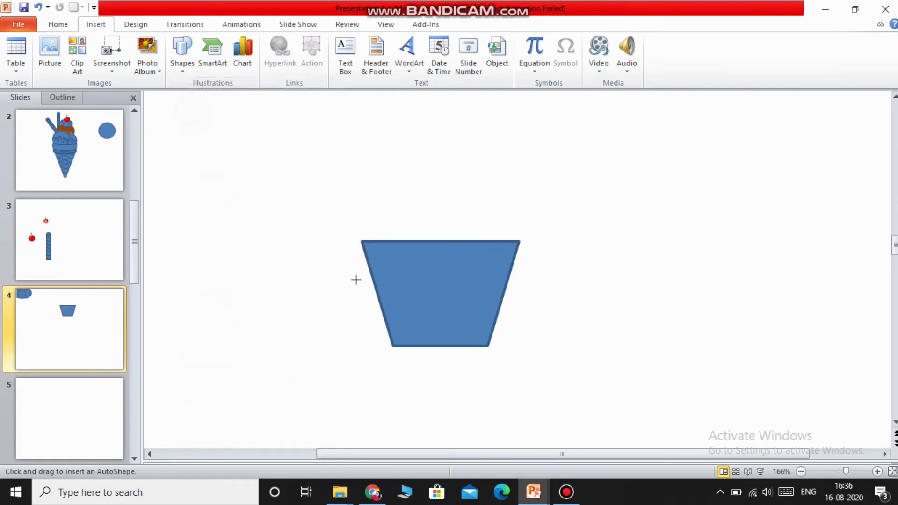
left_click_drag(395, 239, 517, 238)
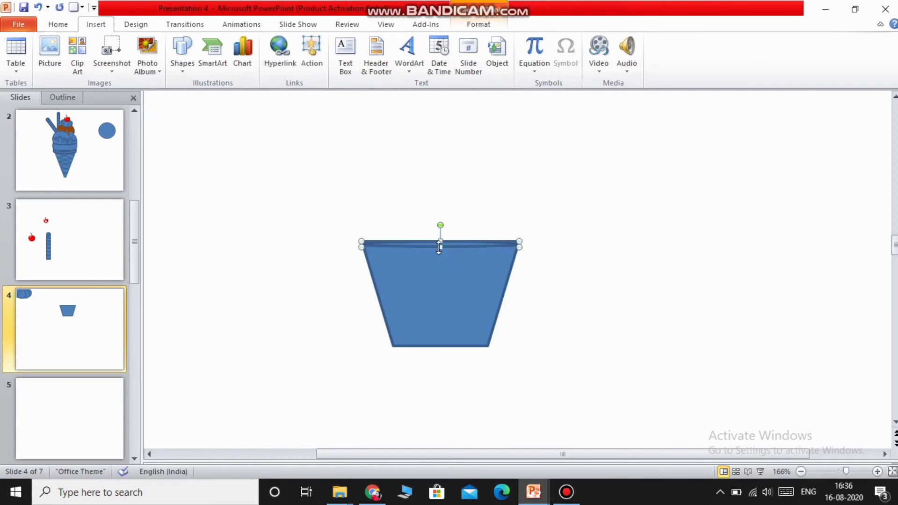
mouse_move(439, 247)
left_mouse_down()
mouse_move(440, 283)
mouse_move(440, 257)
left_mouse_up()
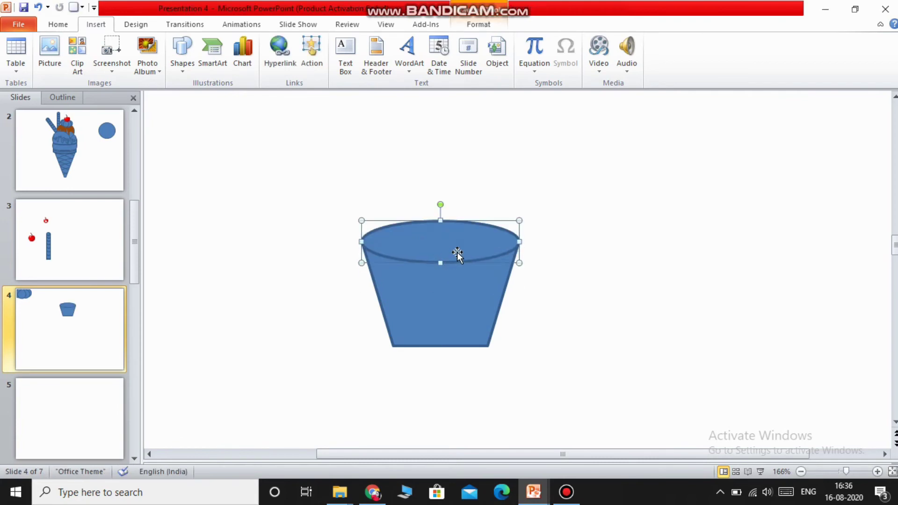
left_click(668, 284)
mouse_move(334, 189)
left_mouse_down()
mouse_move(611, 282)
mouse_move(527, 407)
left_mouse_up()
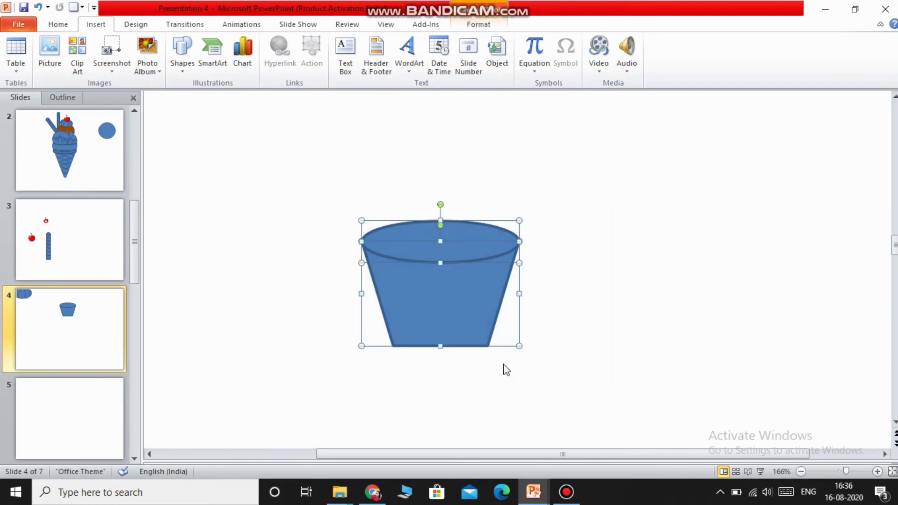
left_click(577, 181)
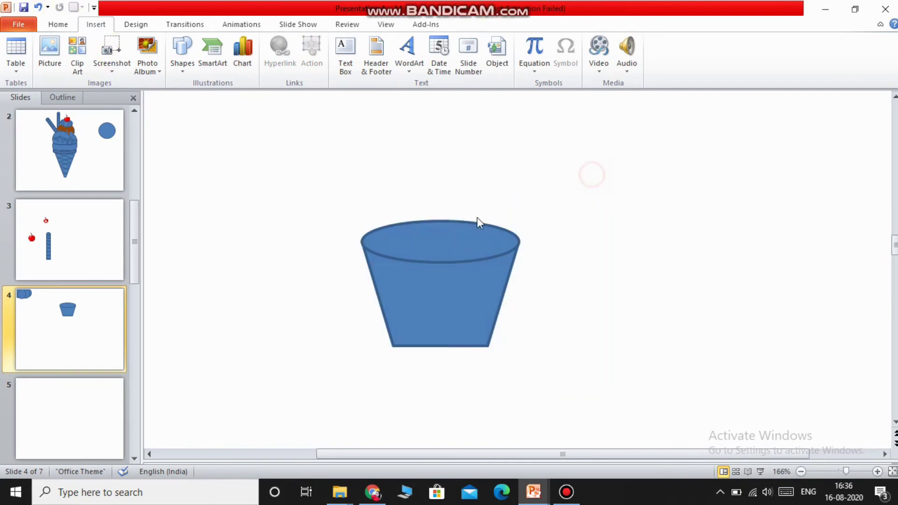
left_click(467, 237)
Step: Copy the oval and paste two copies stacked to the right of the bucket
right_click(467, 236)
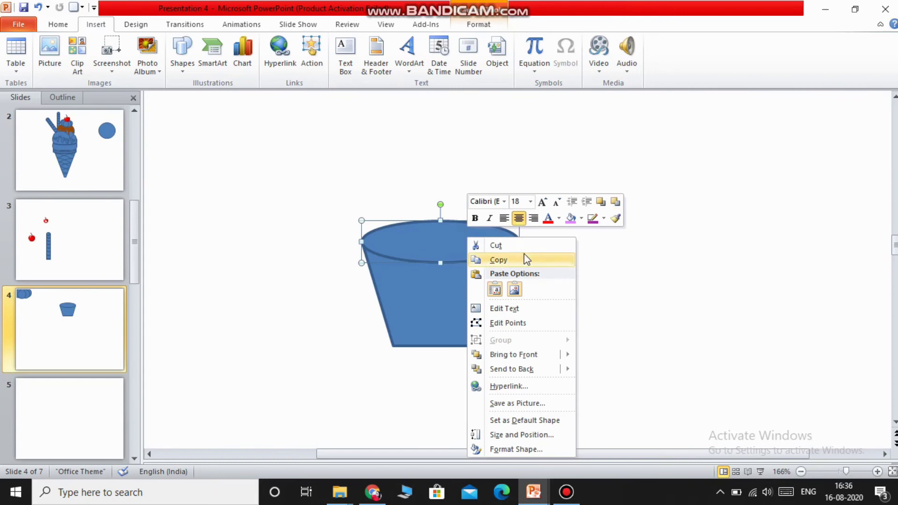
right_click(733, 257)
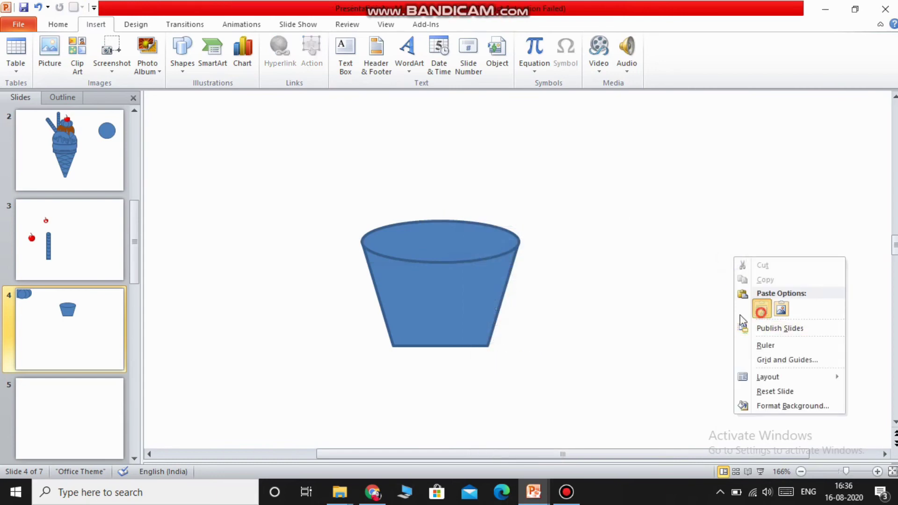
left_click(761, 309)
left_click_drag(518, 274, 738, 260)
right_click(733, 289)
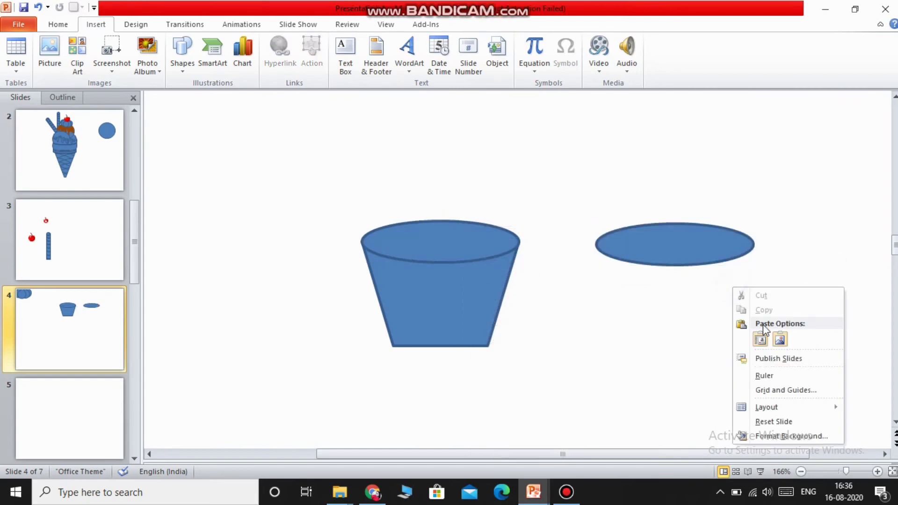
left_click(764, 341)
mouse_move(482, 272)
left_mouse_down()
mouse_move(572, 308)
mouse_move(702, 265)
left_mouse_up()
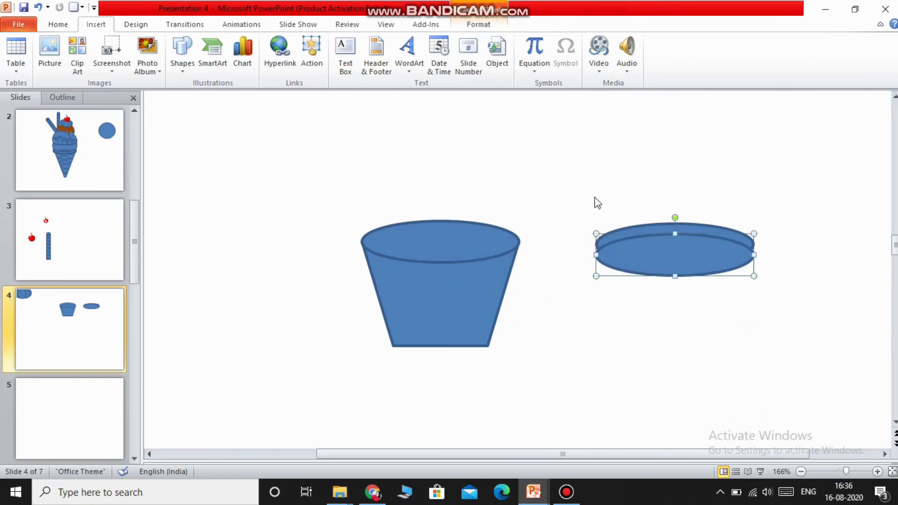
left_click_drag(575, 184, 799, 302)
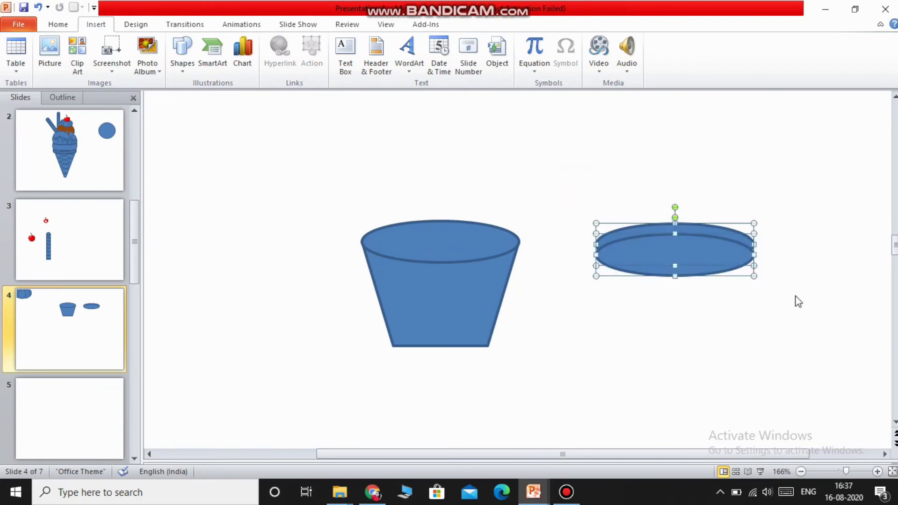
Step: Shape Subtract the top oval from the lower one to leave a thin crescent
left_click(135, 25)
left_click(854, 52)
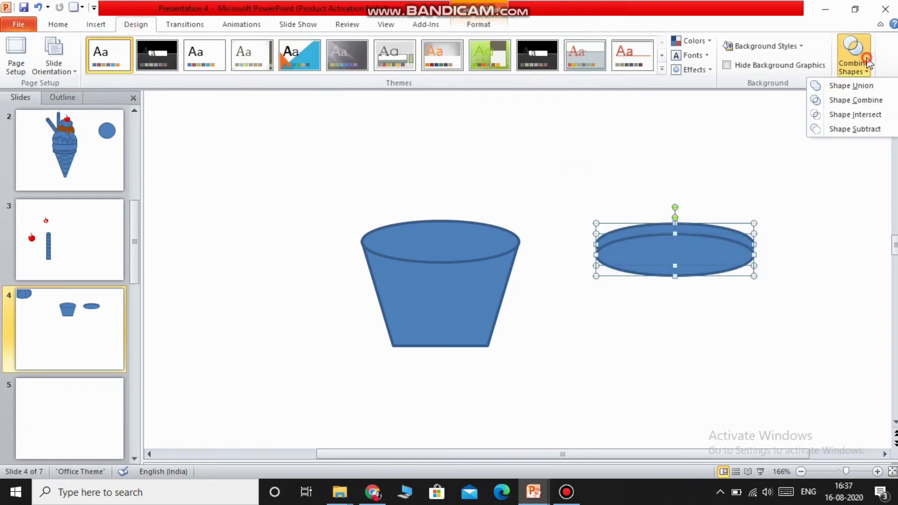
left_click(860, 128)
left_click(700, 293)
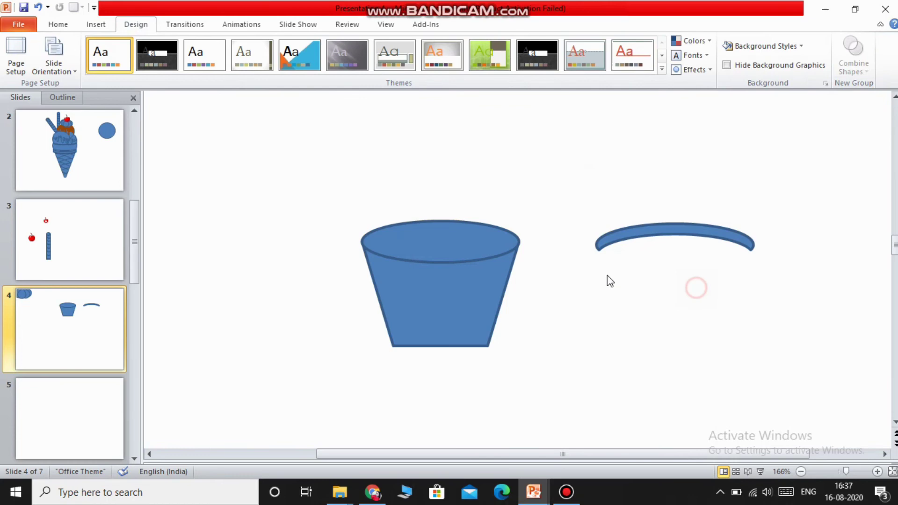
Step: Copy the oval and paste it below the crescent
left_click(400, 241)
right_click(400, 241)
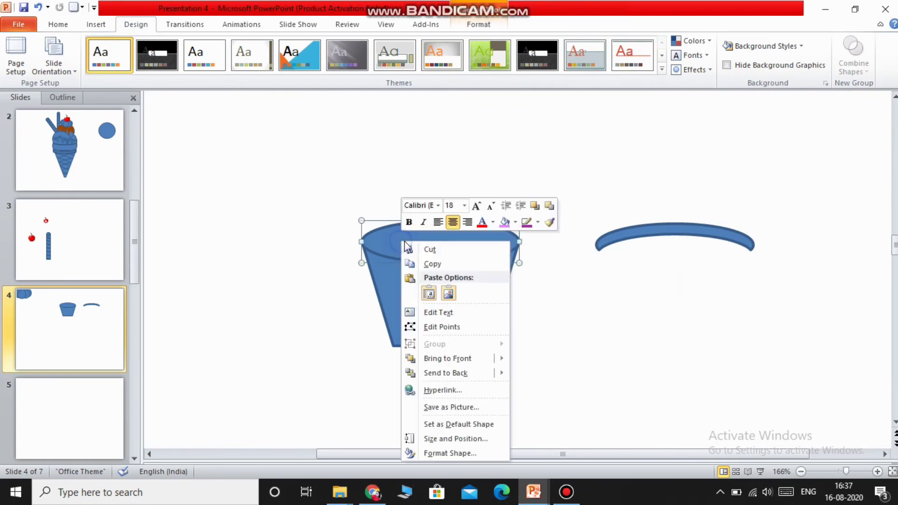
left_click(450, 264)
right_click(655, 248)
left_click(700, 309)
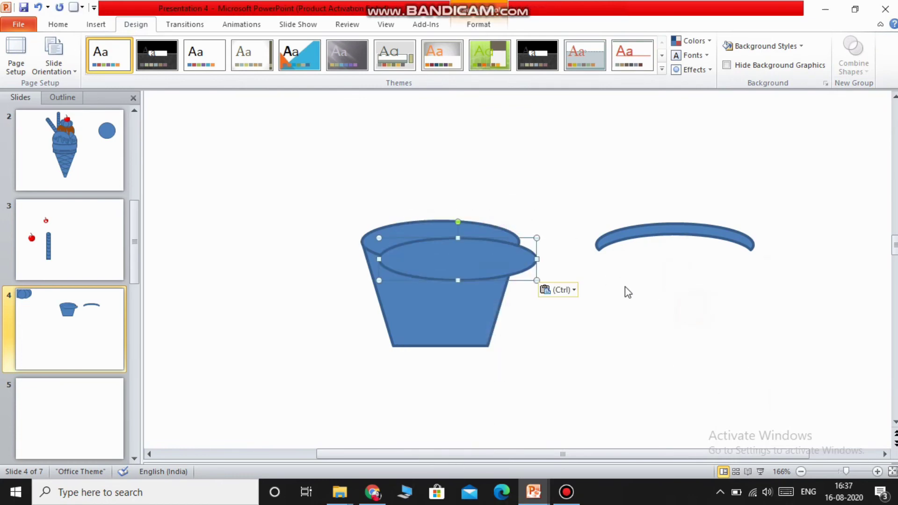
left_click_drag(544, 284, 760, 362)
Step: Shape Union the oval with the bucket, then set the crescent on the bucket's rim
mouse_move(268, 184)
left_mouse_down()
mouse_move(558, 321)
mouse_move(559, 396)
left_mouse_up()
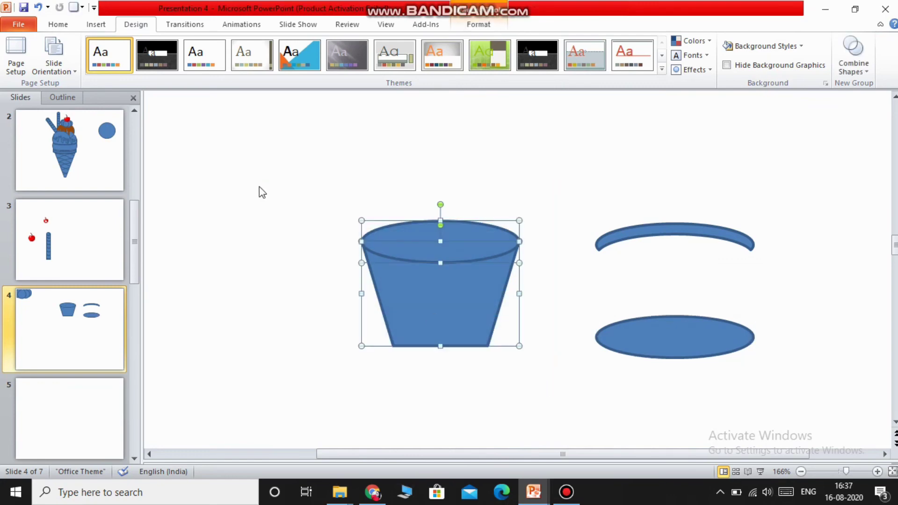
left_click(850, 60)
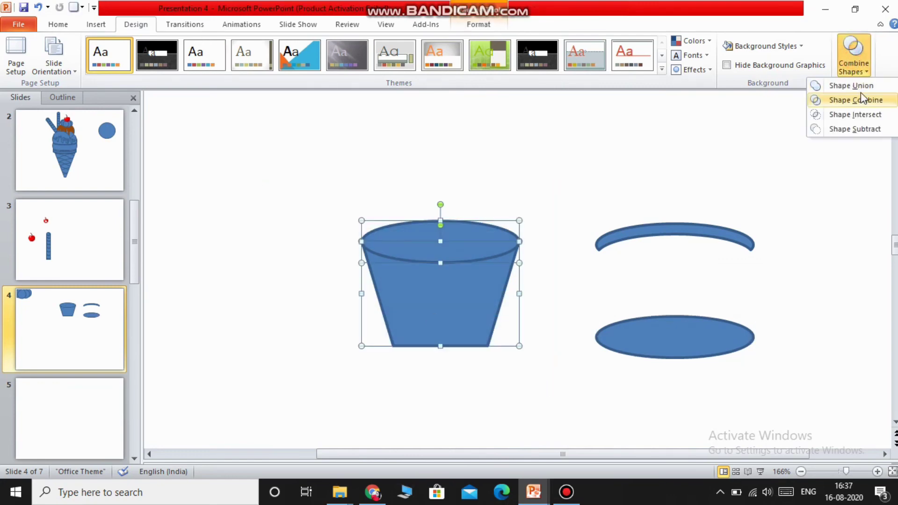
left_click(863, 85)
left_click_drag(674, 239, 450, 227)
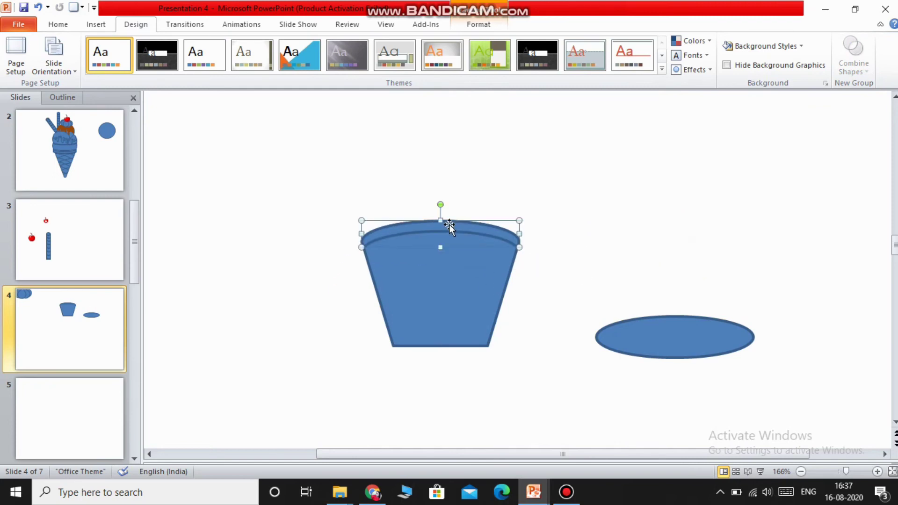
left_click_drag(702, 347, 759, 198)
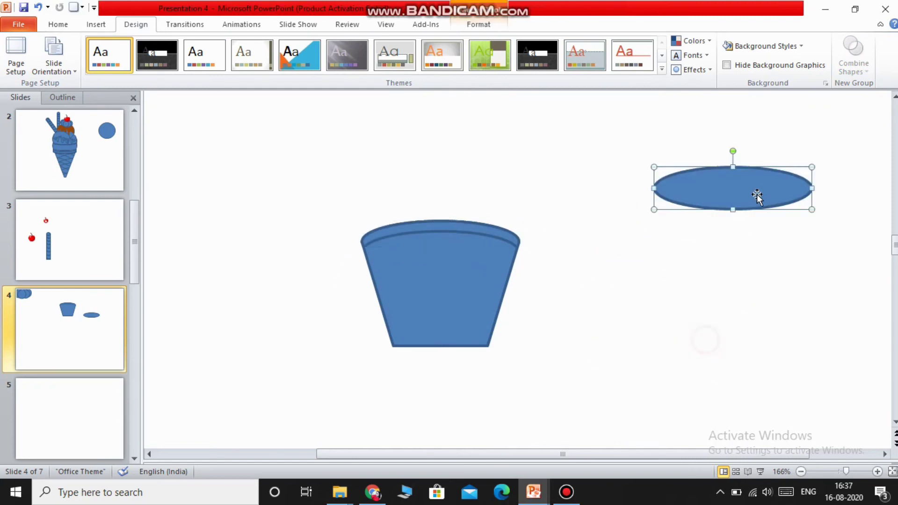
left_click(96, 25)
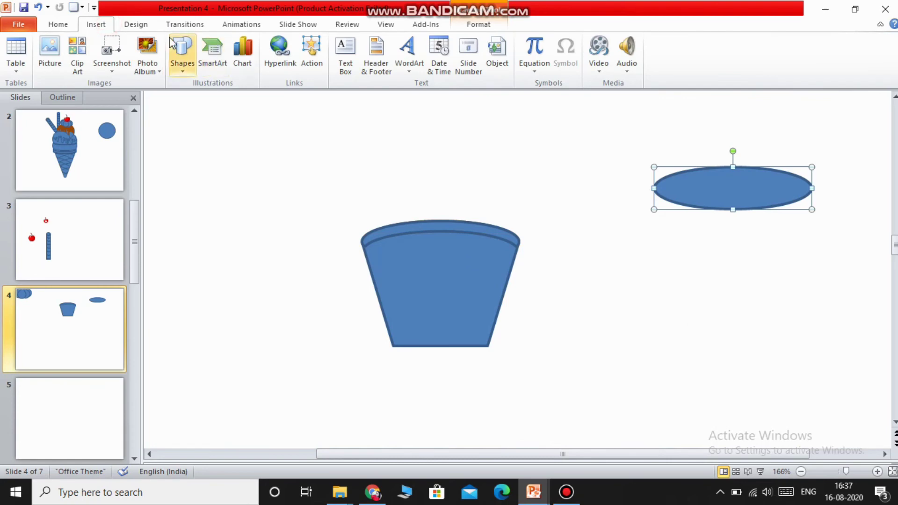
Step: Try a thinned, rotated block arc as a bucket handle, then resize the square beside the bucket
left_click(180, 56)
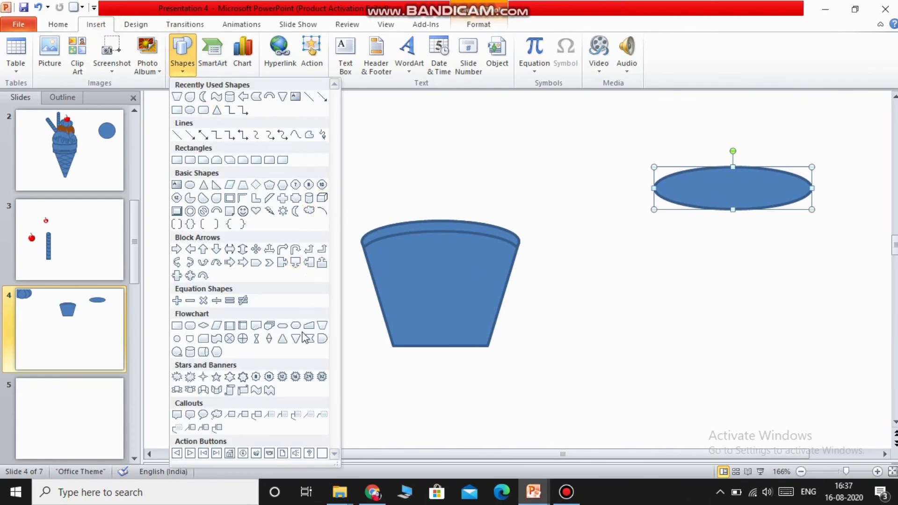
left_click(268, 97)
left_click_drag(583, 252, 811, 352)
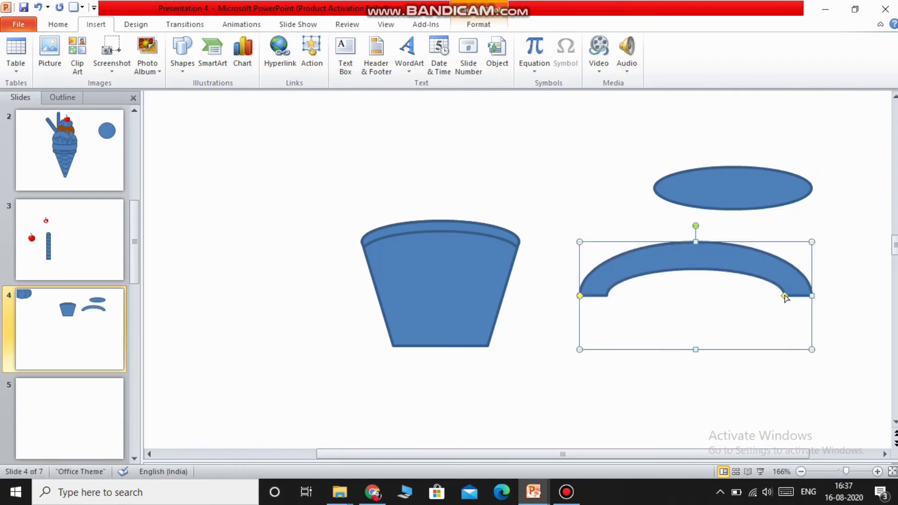
left_click_drag(786, 298, 811, 296)
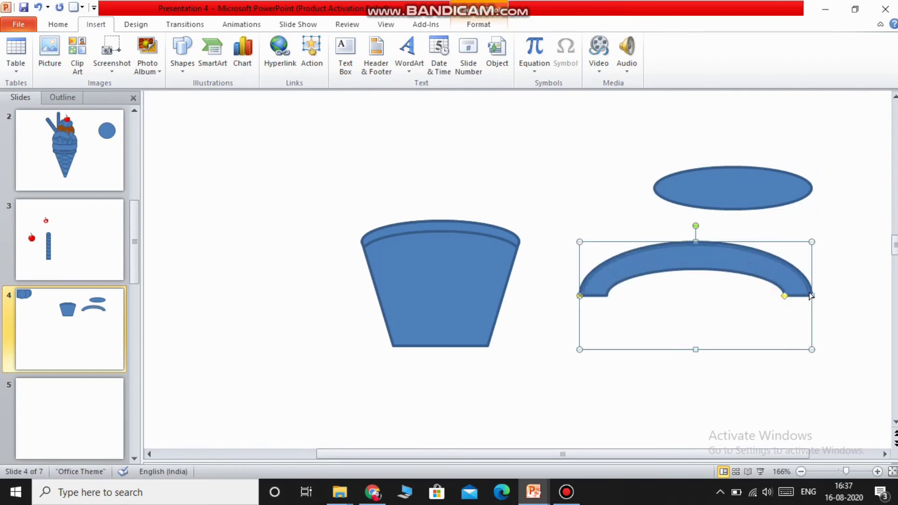
left_click_drag(793, 269, 501, 322)
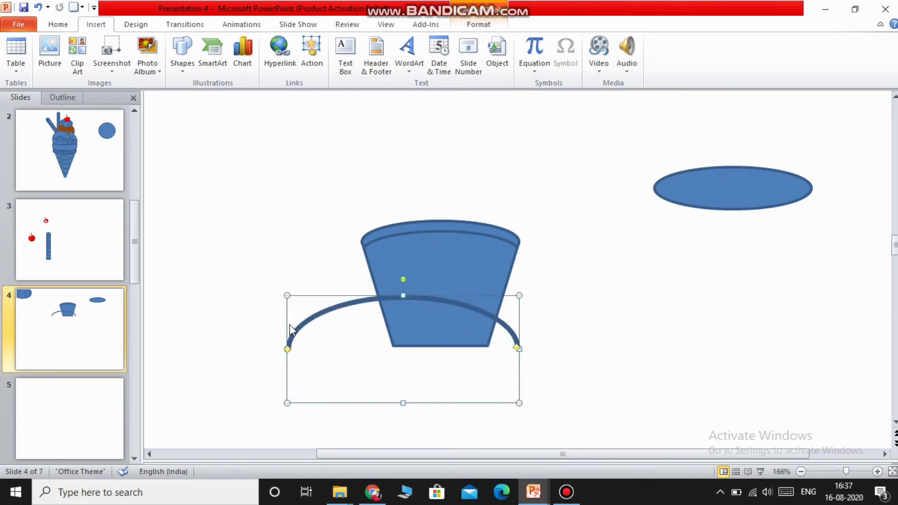
left_click_drag(305, 326, 319, 292)
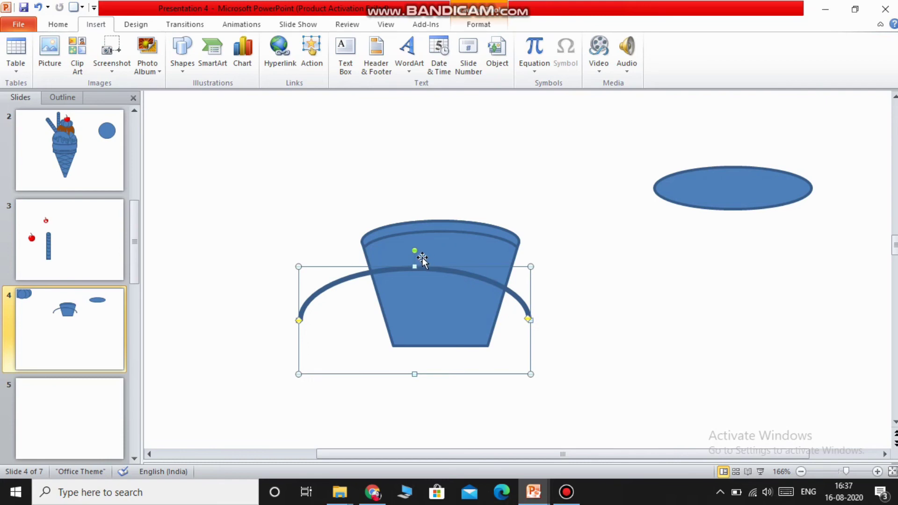
left_click_drag(413, 250, 436, 254)
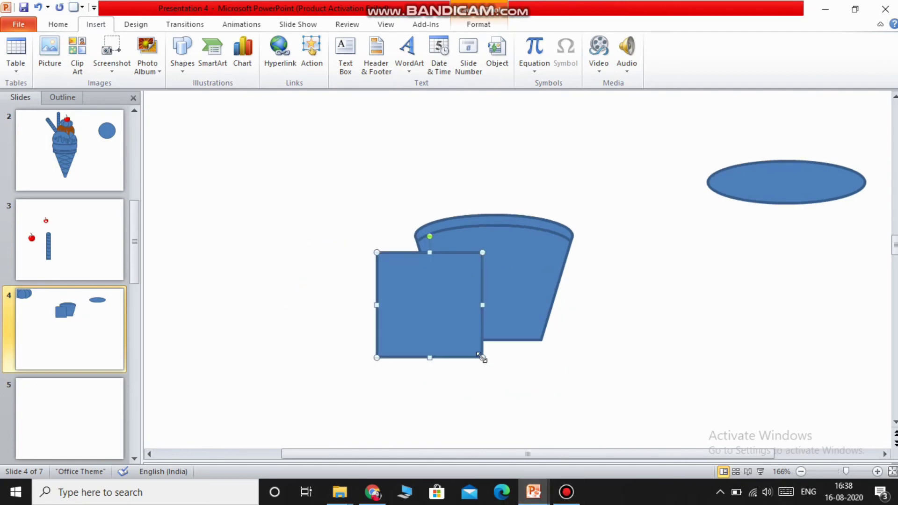
mouse_move(482, 358)
left_mouse_down()
mouse_move(375, 352)
mouse_move(383, 358)
left_mouse_up()
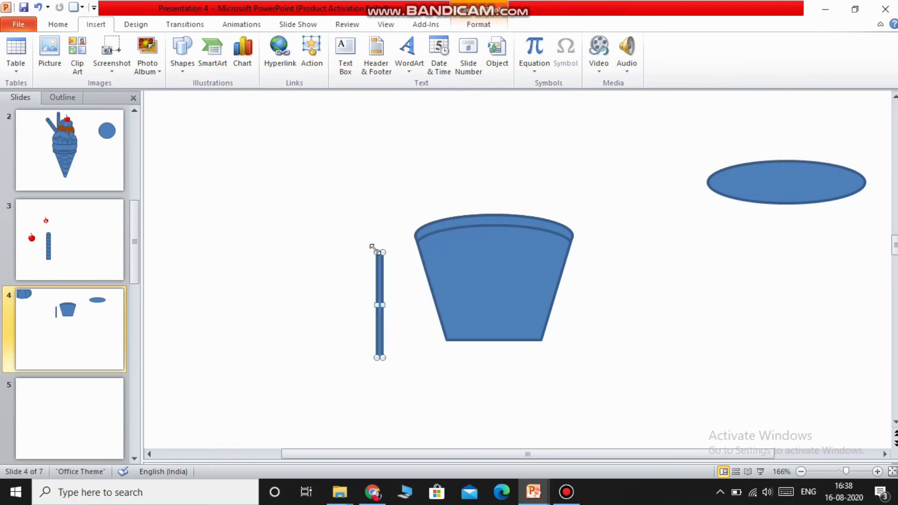
Step: Stretch the rectangle into a long thin stick tilted across the bucket, then fine-tune its position zoomed in
left_click_drag(373, 247, 374, 207)
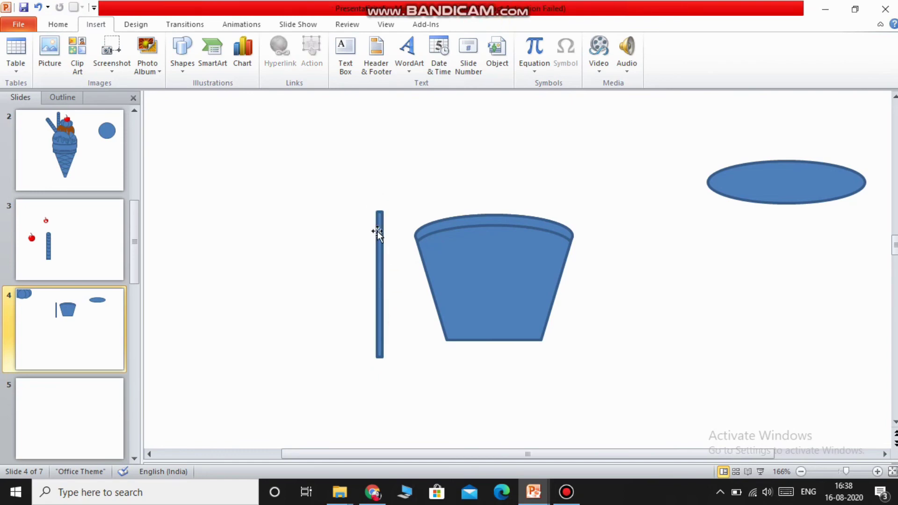
left_click_drag(377, 208, 290, 245)
left_click_drag(370, 290, 468, 294)
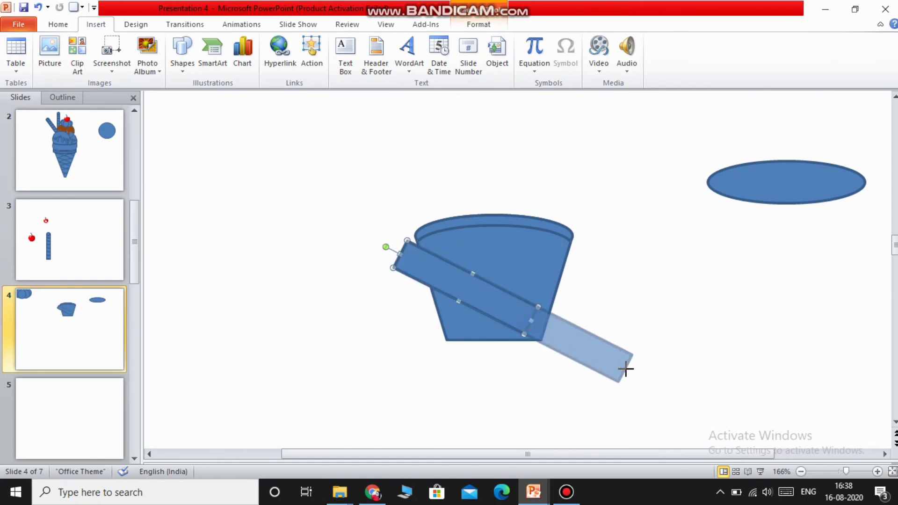
left_click_drag(531, 319, 625, 369)
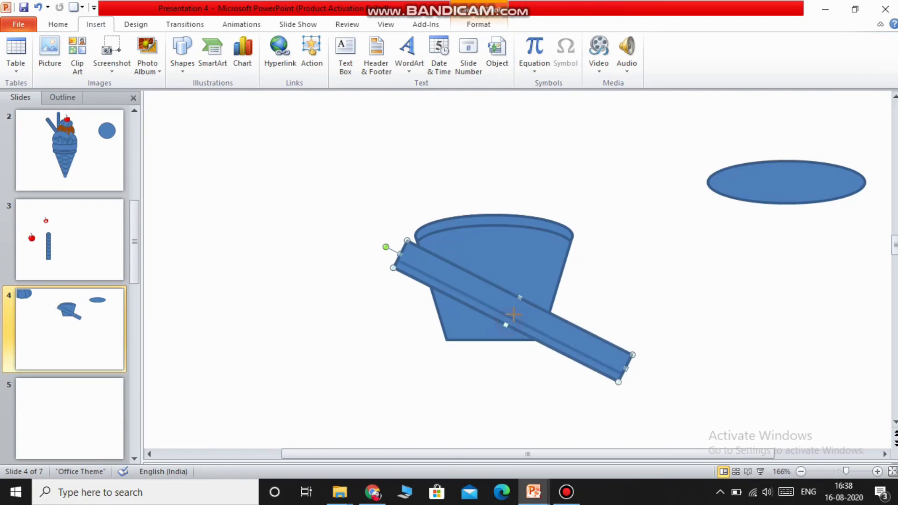
left_click_drag(507, 324, 518, 302)
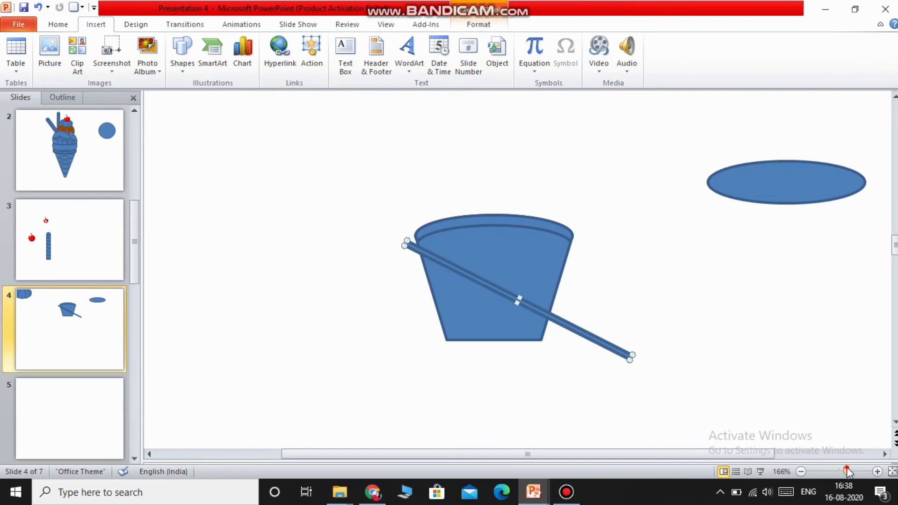
left_click_drag(848, 472, 868, 472)
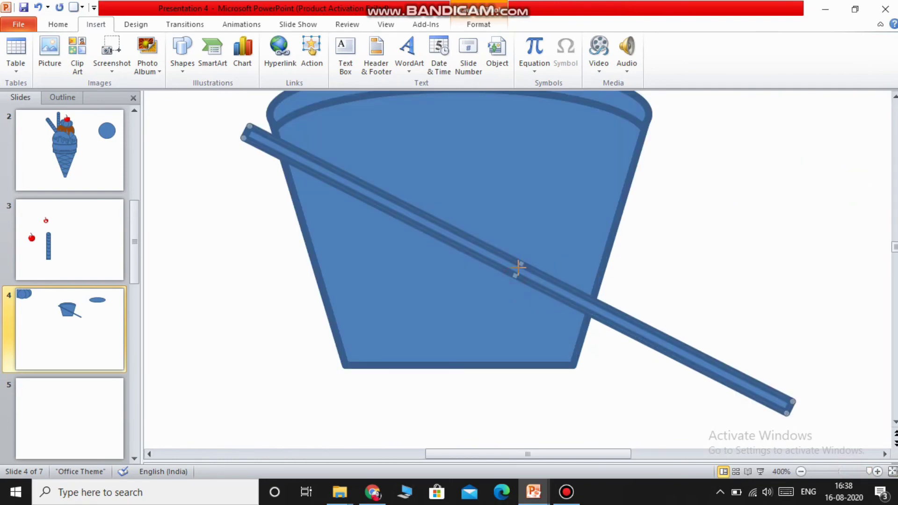
left_click_drag(515, 275, 522, 266)
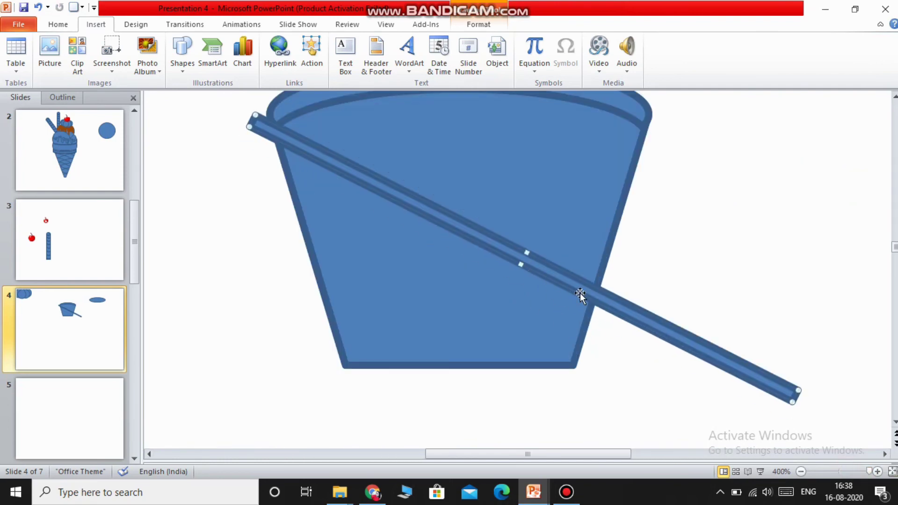
left_click_drag(585, 289, 553, 273)
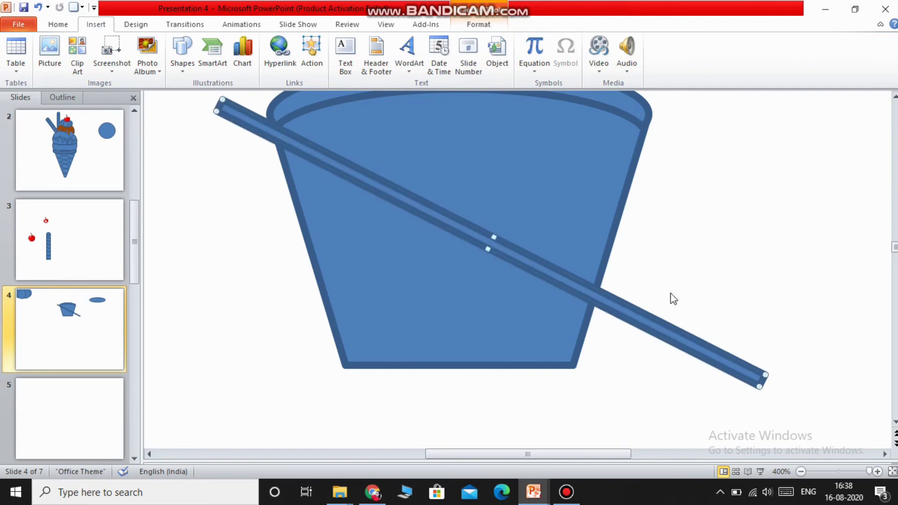
Step: Paste a copy of the stick and move the curved rim off the bucket top to the upper right
right_click(570, 279)
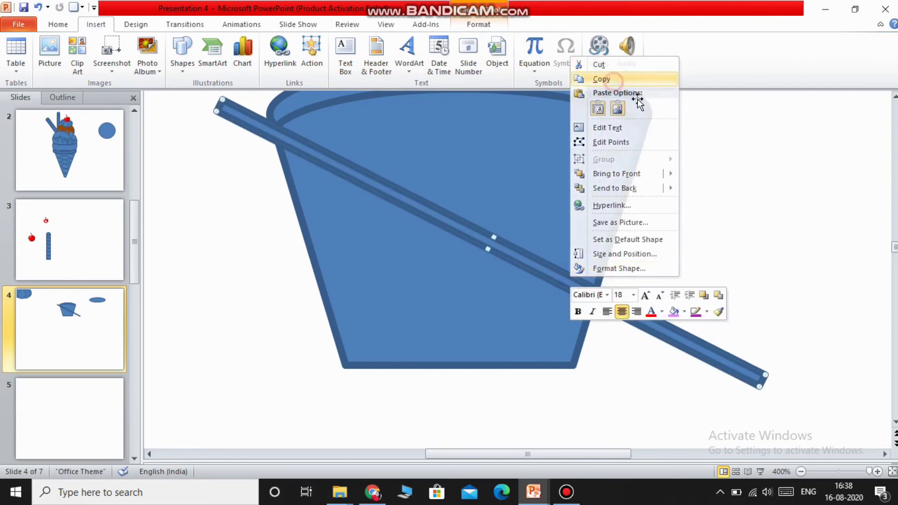
right_click(676, 114)
left_click(704, 168)
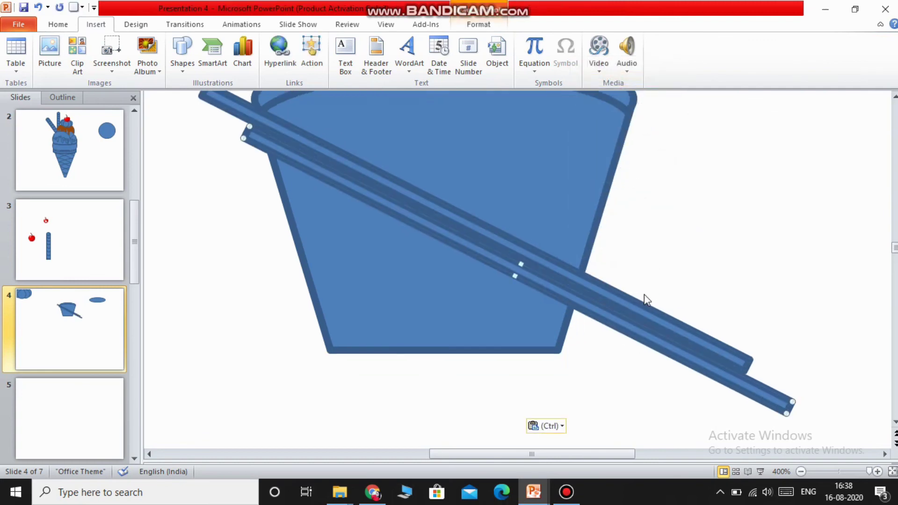
scroll(616, 150, "up", 2)
left_click_drag(615, 150, 788, 130)
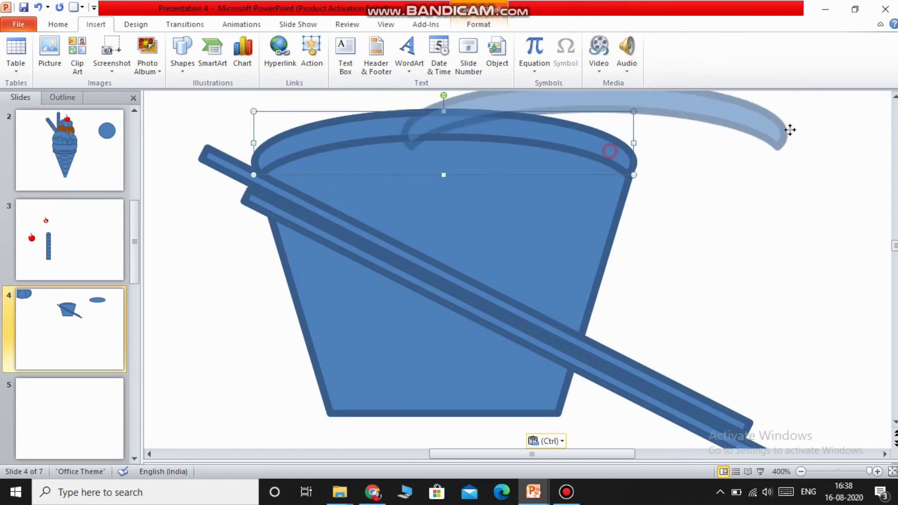
key("Escape")
left_click_drag(586, 141, 863, 136)
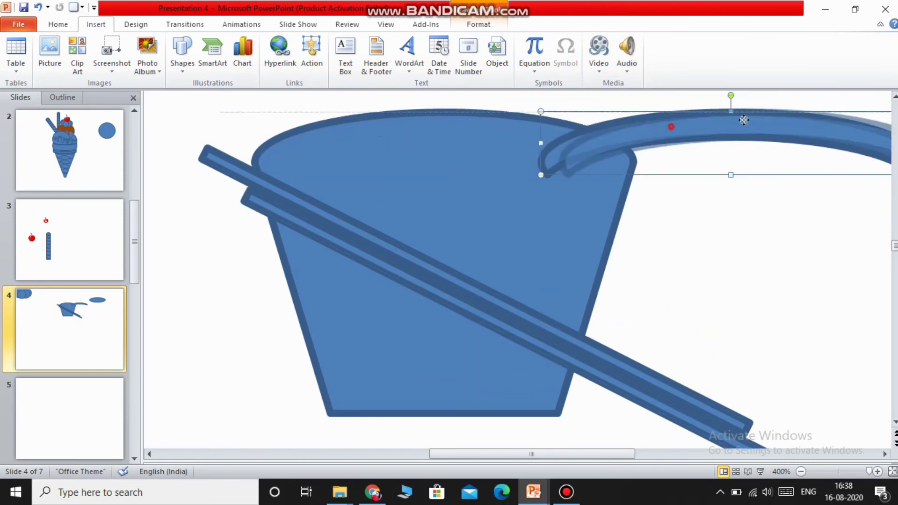
left_click_drag(723, 136, 801, 136)
Step: Paste three more copies of the thin stick onto the slide
scroll(683, 199, "down", 3)
right_click(655, 177)
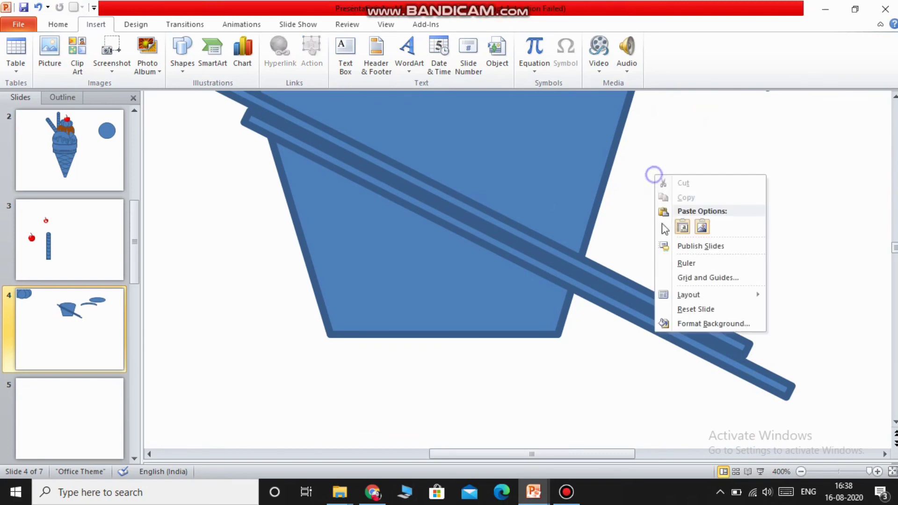
left_click(683, 227)
right_click(752, 180)
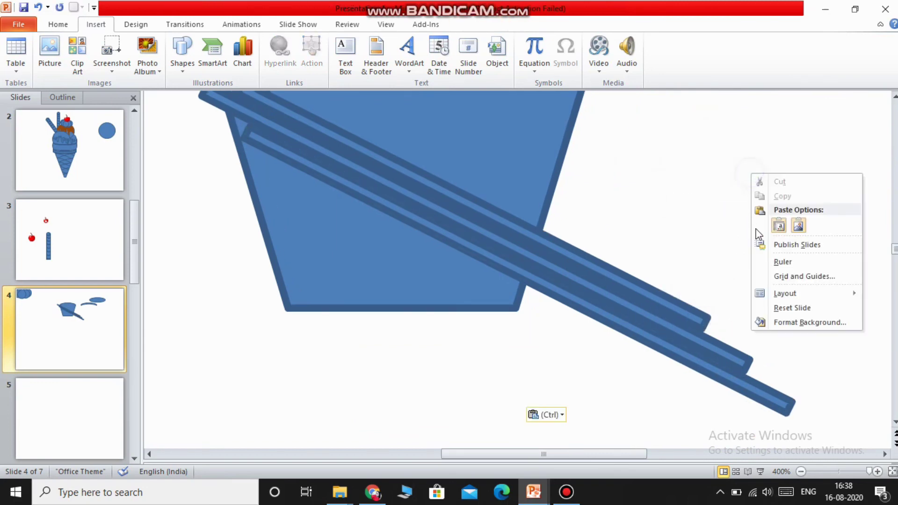
left_click(782, 231)
right_click(752, 181)
left_click(784, 251)
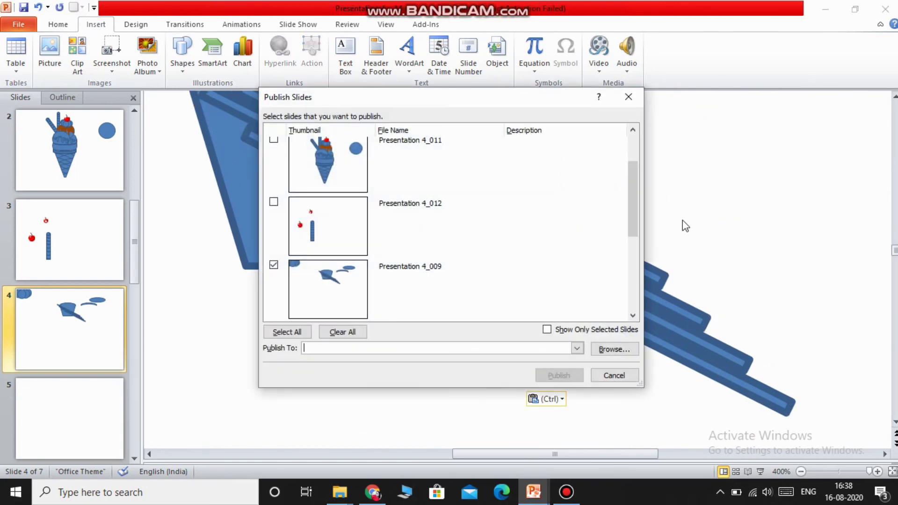
left_click(636, 101)
right_click(712, 158)
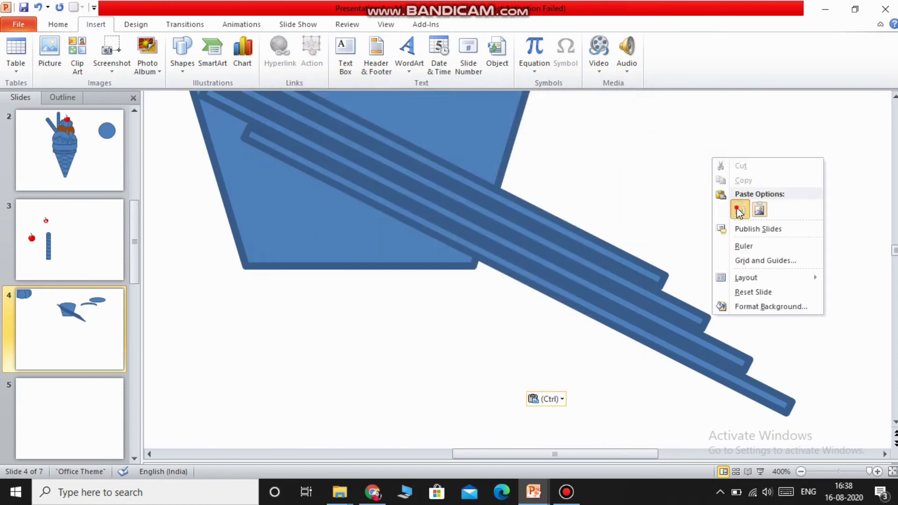
left_click(740, 210)
Step: Drag the pasted sticks into parallel diagonal rows across the bucket
scroll(566, 222, "up", 3)
scroll(524, 290, "up", 3)
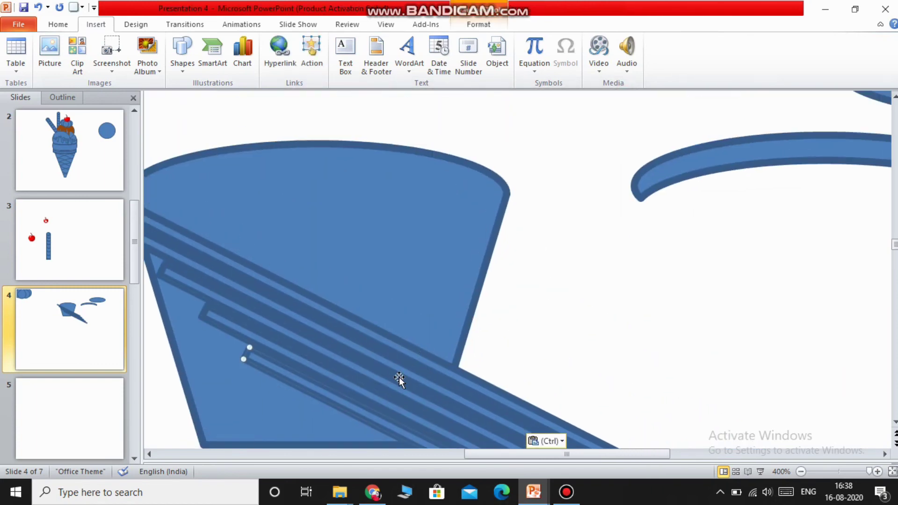
mouse_move(370, 415)
left_mouse_down()
mouse_move(239, 185)
mouse_move(211, 202)
left_mouse_up()
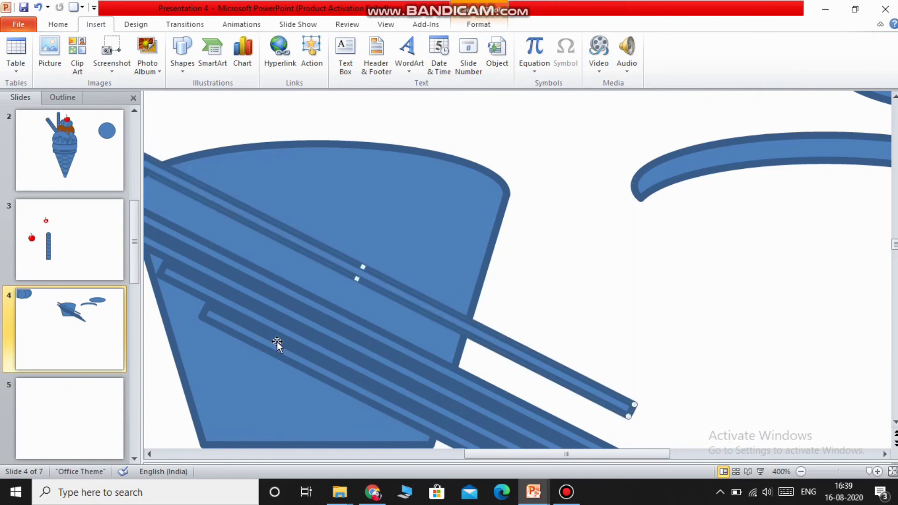
mouse_move(281, 335)
left_mouse_down()
mouse_move(267, 117)
mouse_move(228, 140)
left_mouse_up()
scroll(322, 306, "down", 1)
scroll(322, 306, "down", 1)
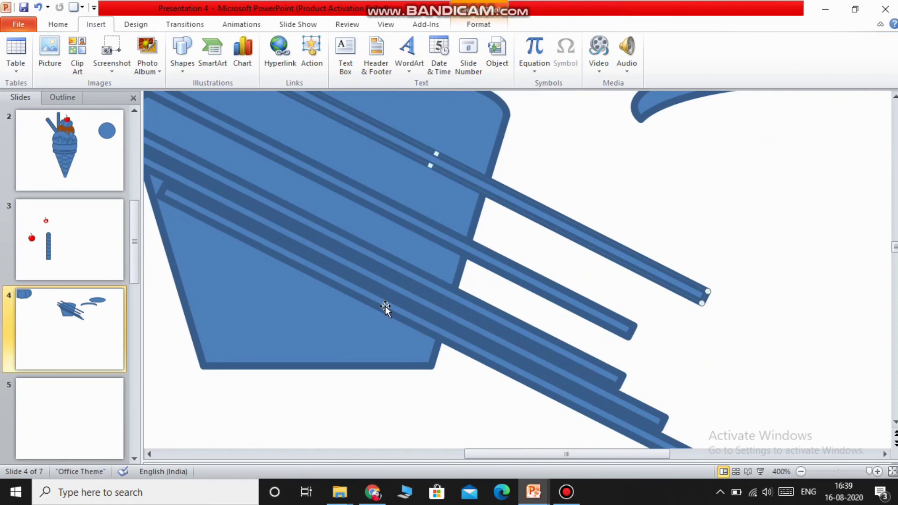
mouse_move(385, 305)
left_mouse_down()
mouse_move(449, 97)
mouse_move(431, 126)
mouse_move(407, 317)
mouse_move(423, 271)
mouse_move(389, 315)
mouse_move(417, 352)
left_mouse_up()
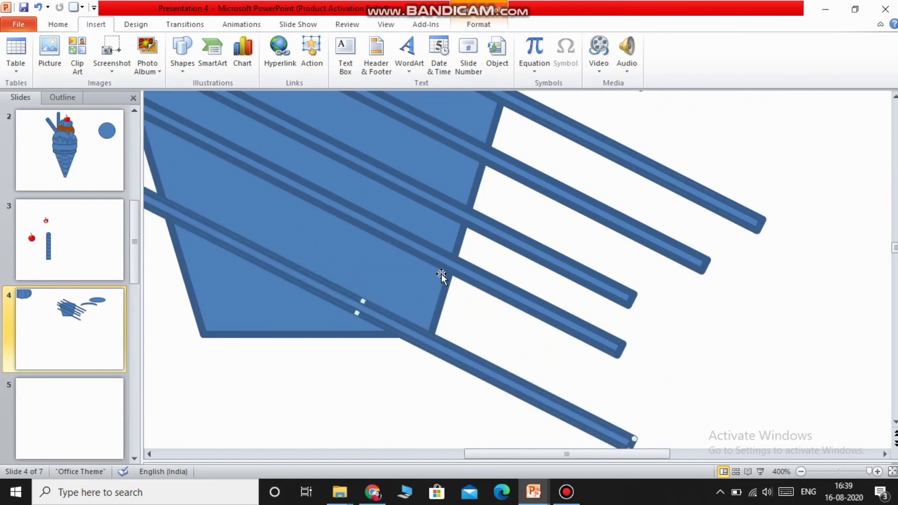
scroll(440, 276, "up", 1)
left_click_drag(429, 281, 431, 295)
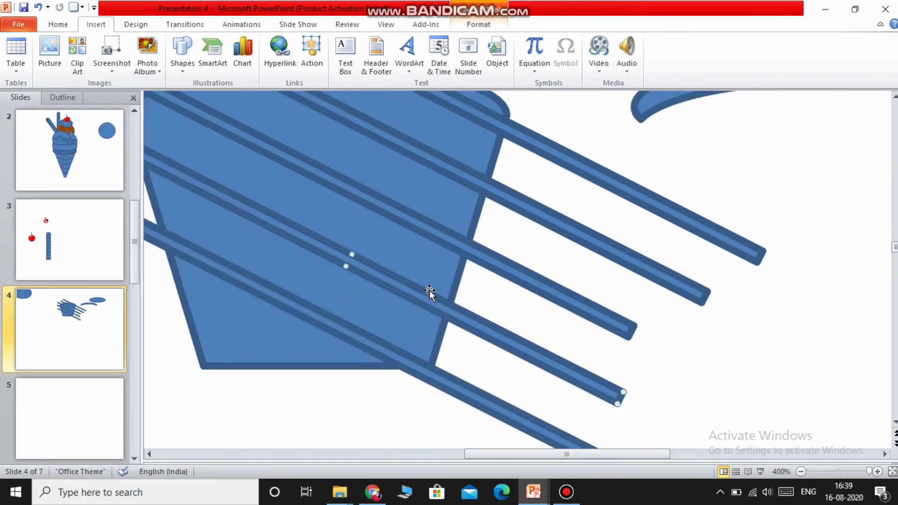
mouse_move(391, 361)
left_mouse_down()
mouse_move(395, 351)
mouse_move(386, 379)
left_mouse_up()
Step: Paste one more stick, lay it diagonally down-left across the bucket, and deselect
left_click(386, 369)
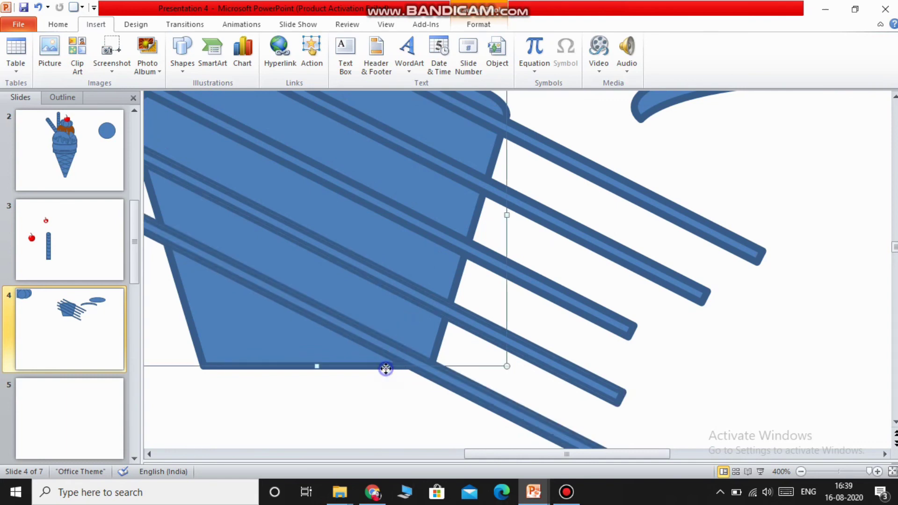
right_click(385, 370)
left_click(415, 200)
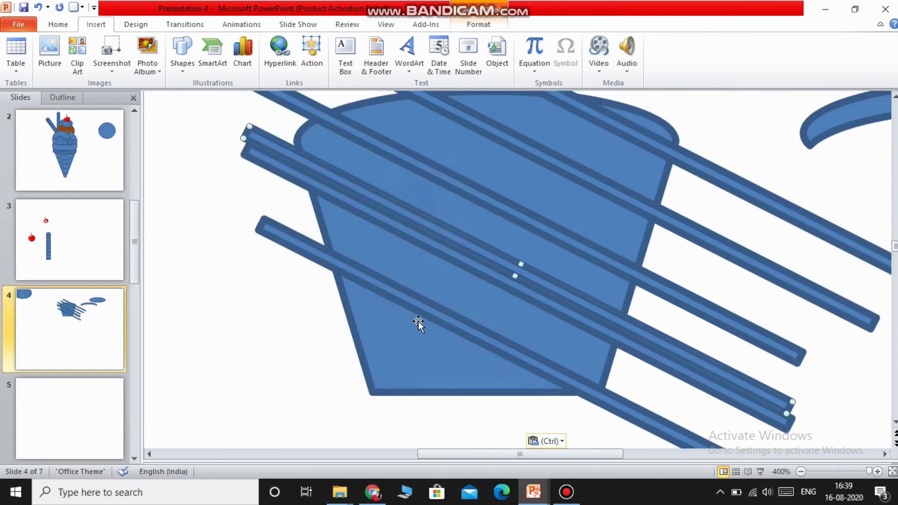
left_click_drag(498, 265, 428, 377)
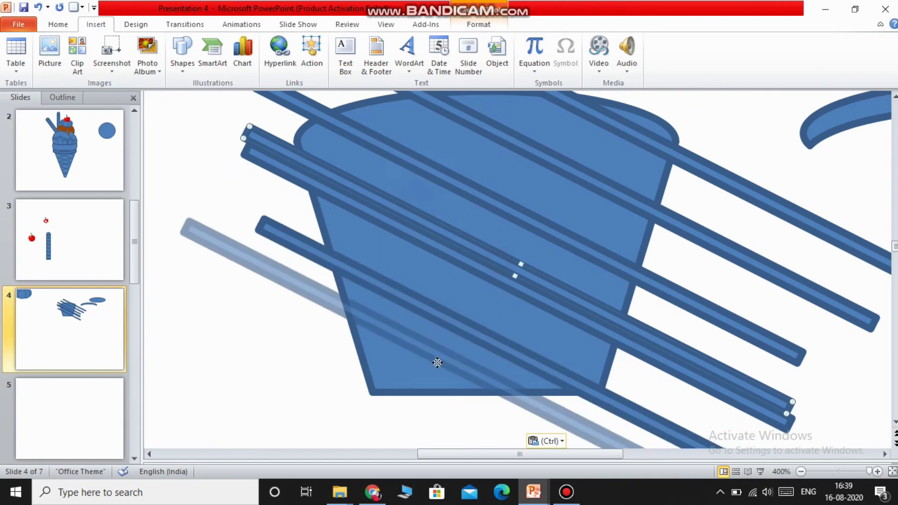
left_click(337, 376)
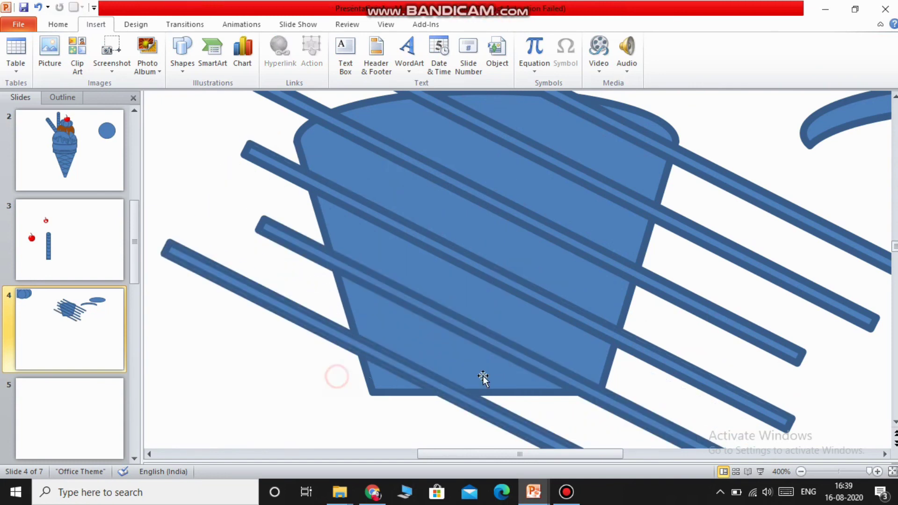
Step: Paste a plain copy of the bucket trapezoid and move it off to the left
left_click_drag(872, 472, 850, 472)
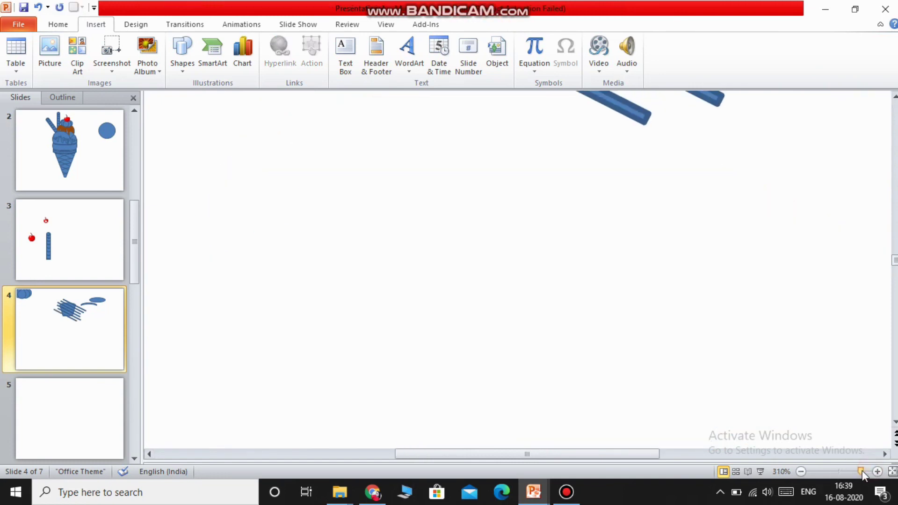
scroll(593, 264, "up", 2)
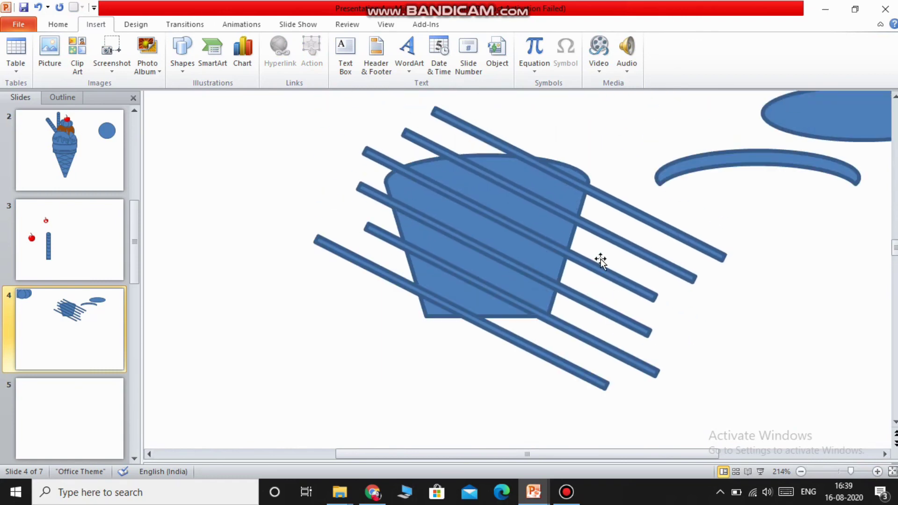
left_click_drag(711, 159, 812, 246)
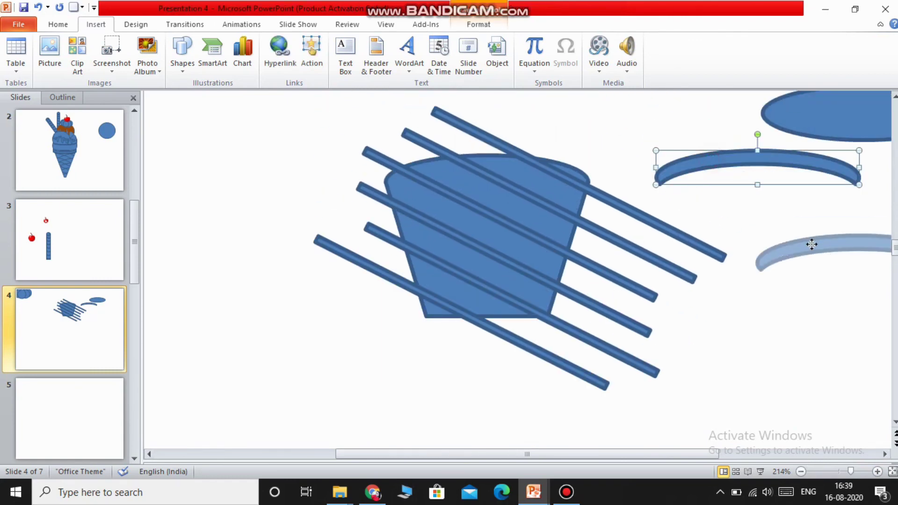
left_click(474, 308)
right_click(502, 209)
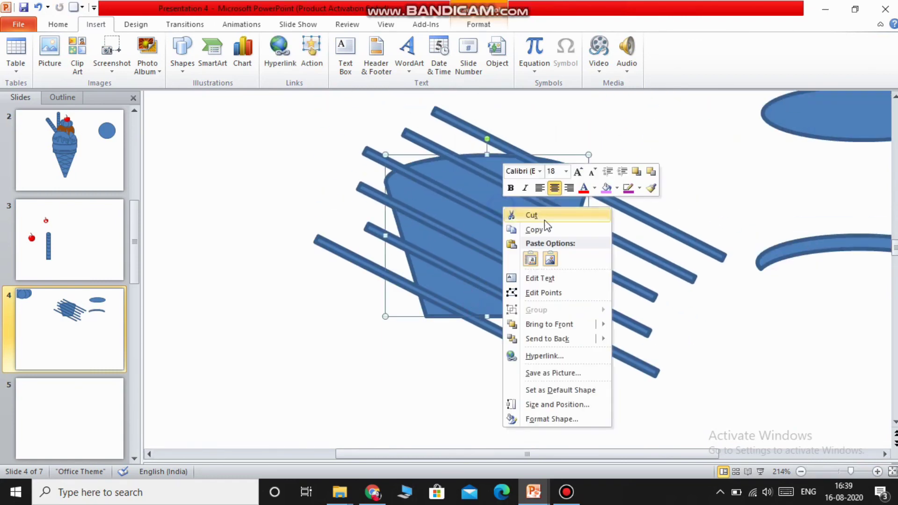
right_click(277, 170)
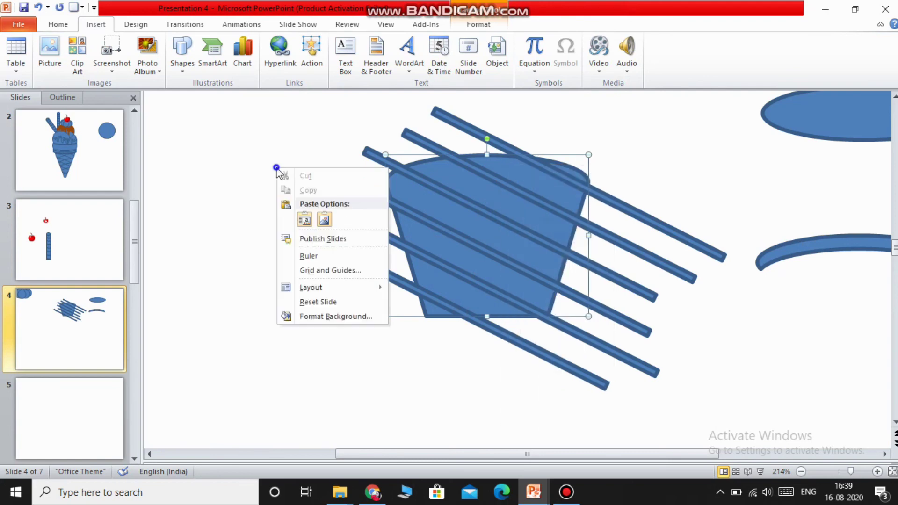
left_click(304, 220)
left_click_drag(538, 265, 153, 279)
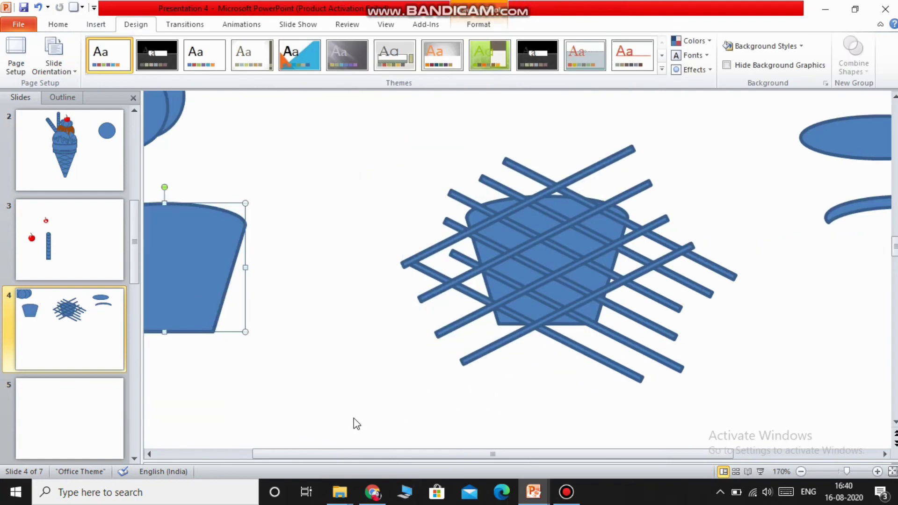
Step: Subtract all the crossing sticks from the original bucket with Shape Subtract
left_click_drag(345, 404, 791, 96)
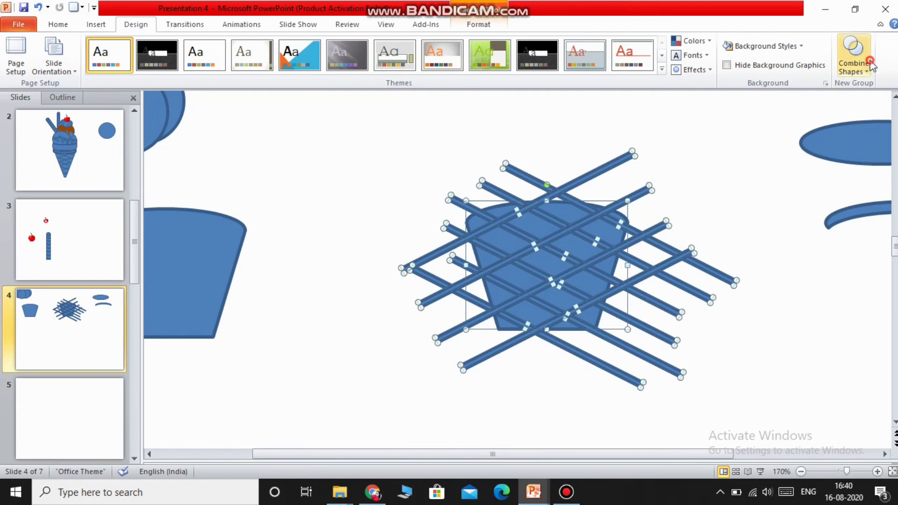
left_click(870, 62)
left_click(853, 129)
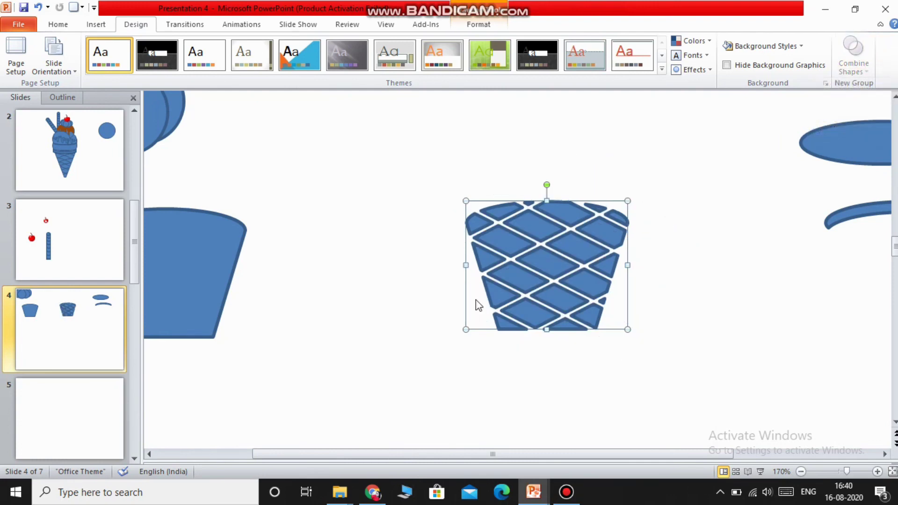
Step: Lay the lattice bucket over the plain copy and send the plain one to the back
left_click_drag(164, 278, 395, 259)
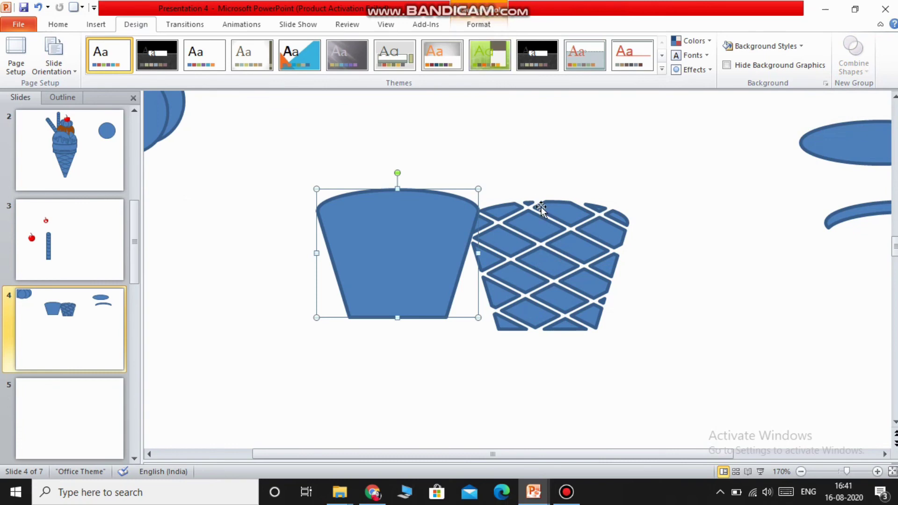
mouse_move(552, 235)
left_mouse_down()
mouse_move(446, 240)
mouse_move(401, 227)
left_mouse_up()
right_click(401, 224)
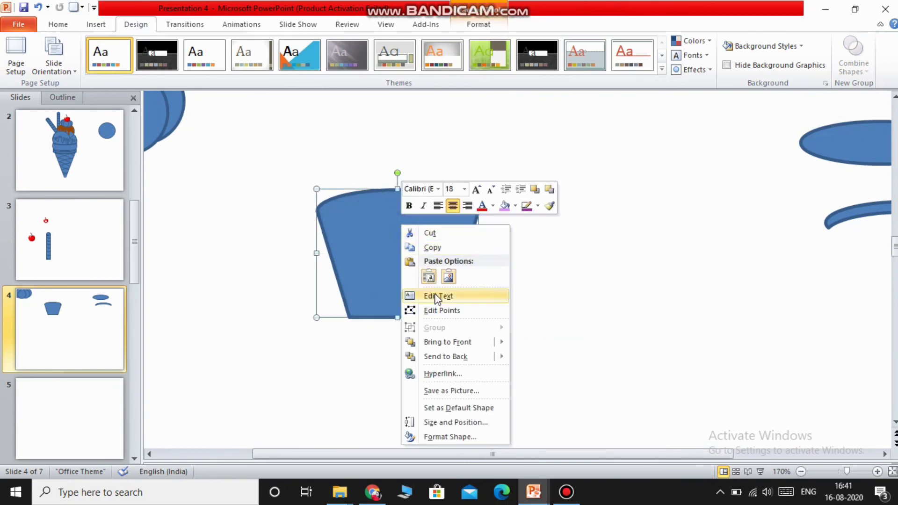
left_click(441, 357)
left_click(562, 322)
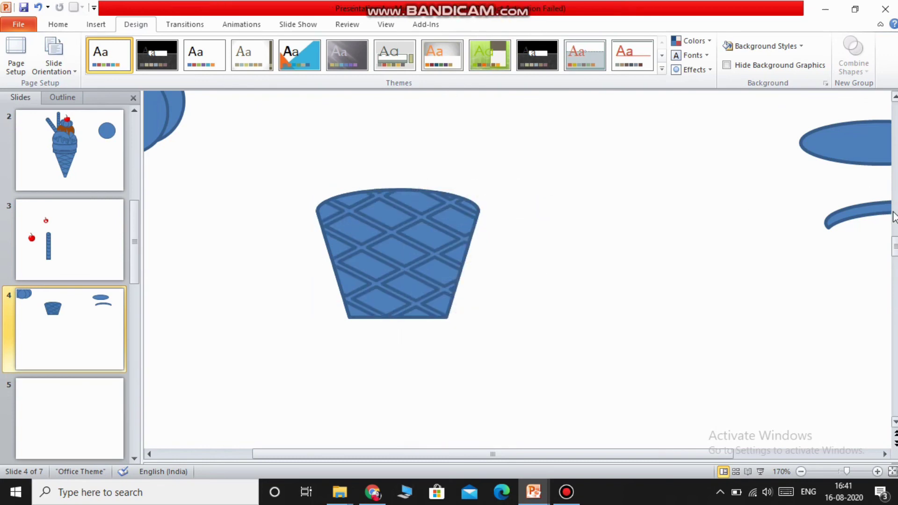
Step: Place the curved rim on the bucket's top and start the slide show
mouse_move(863, 213)
left_mouse_down()
mouse_move(349, 227)
mouse_move(362, 200)
left_mouse_up()
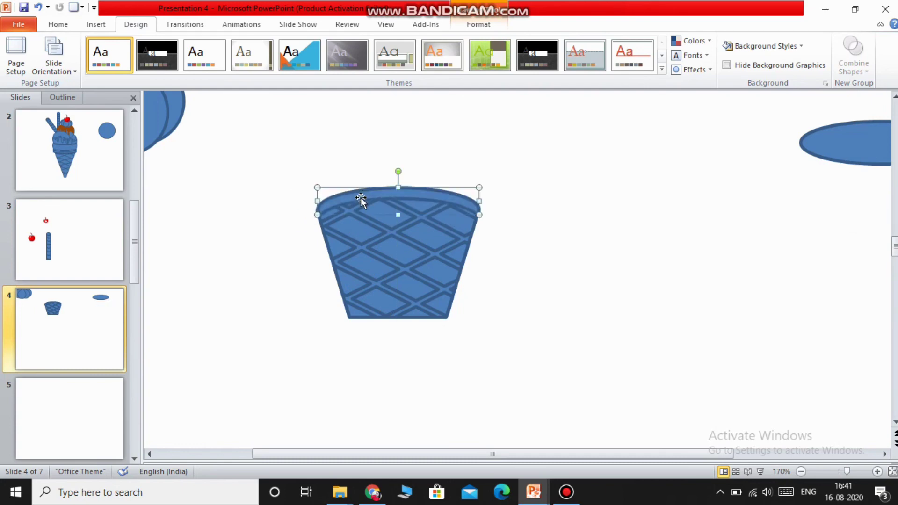
left_click(558, 222)
left_click_drag(267, 150, 522, 395)
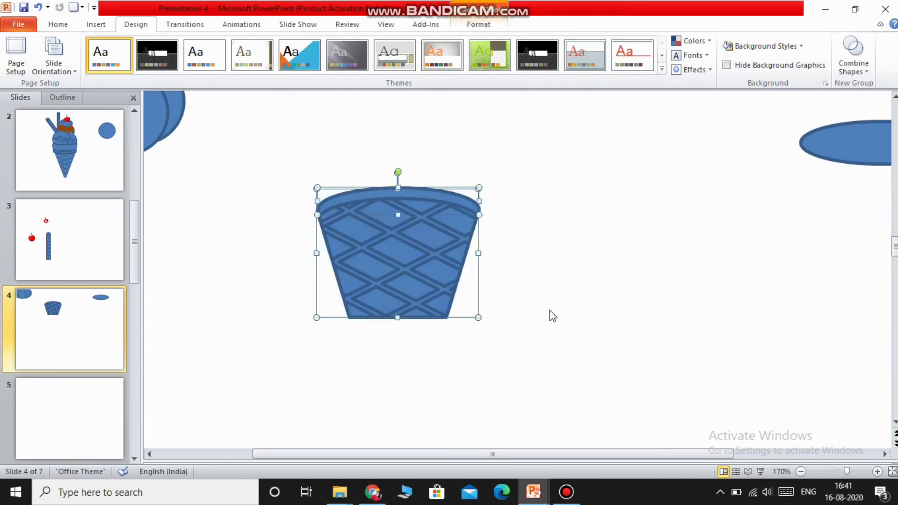
left_click(650, 218)
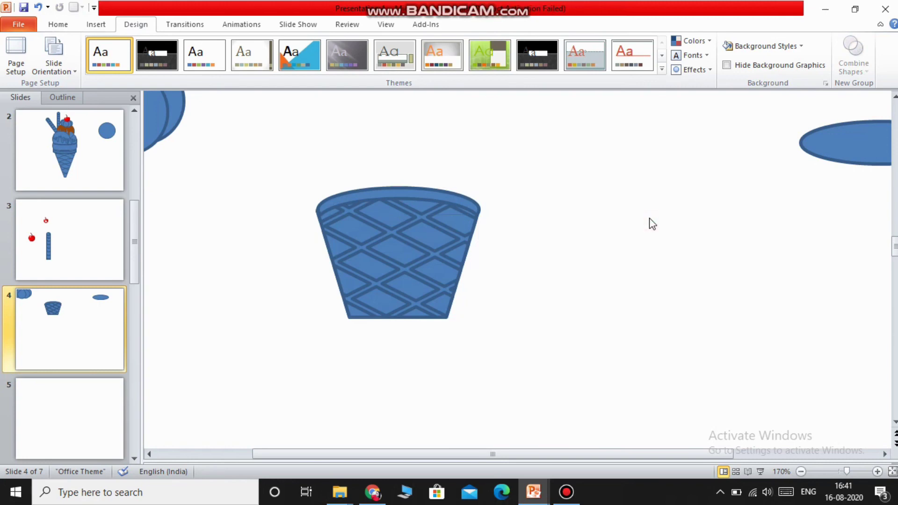
key("F5")
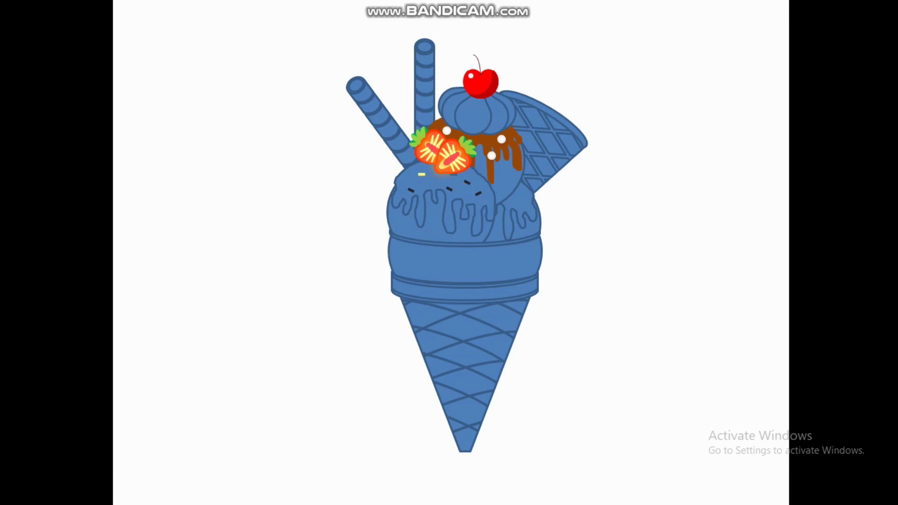
Step: Exit the current show, clear any selection, and replay the coloured ice cream cone full-screen
key("Escape")
left_click(335, 197)
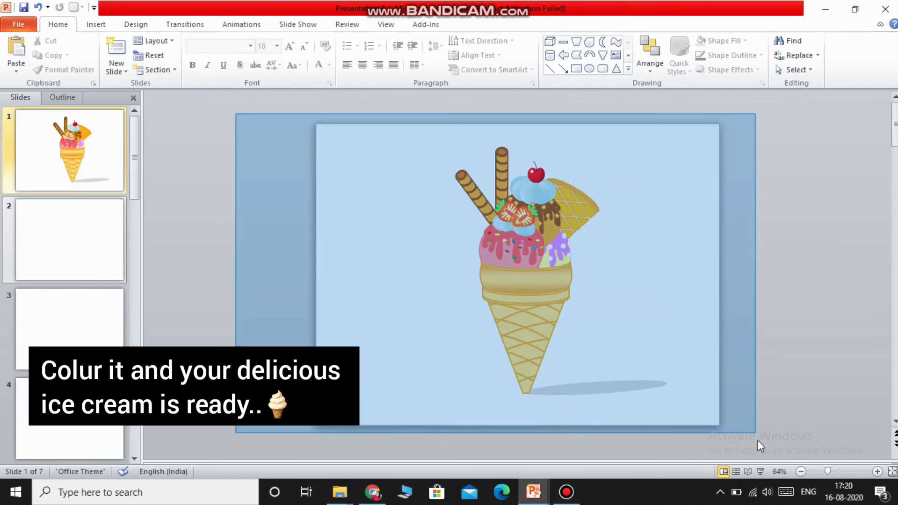
left_click_drag(758, 440, 759, 445)
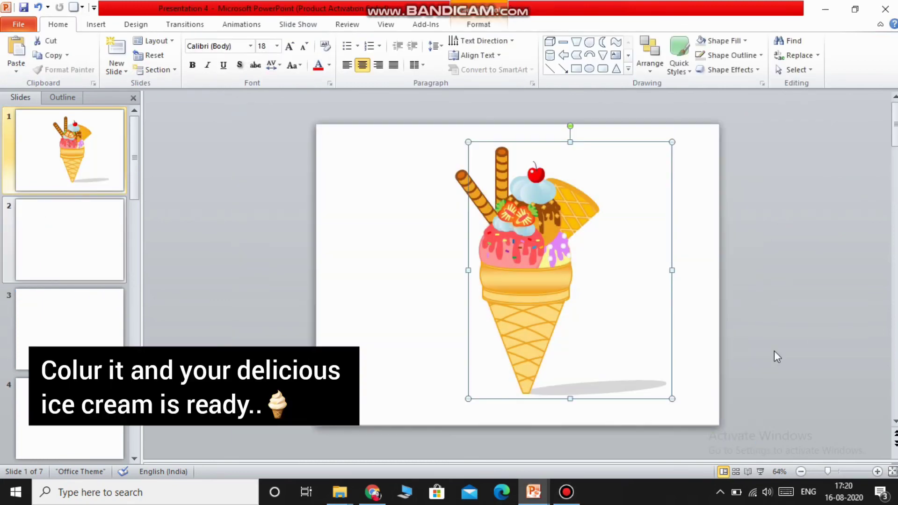
left_click(812, 339)
key("F5")
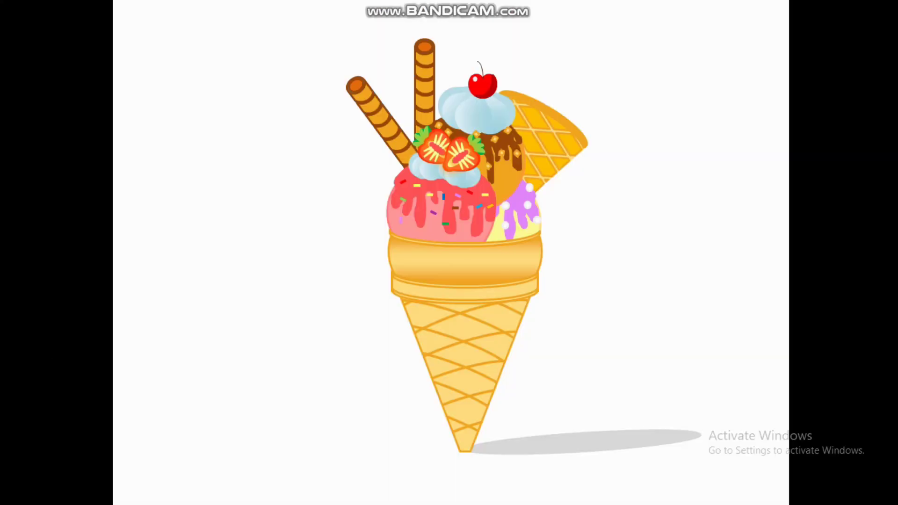